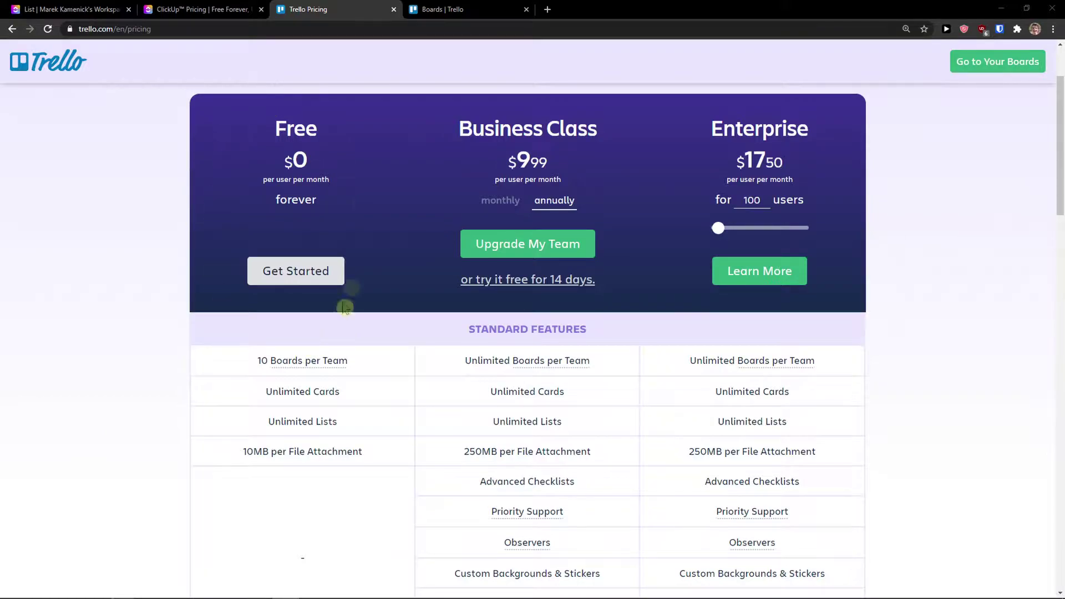
Show Trello's Business Class price billed monthly at $12.50
left_click(231, 5)
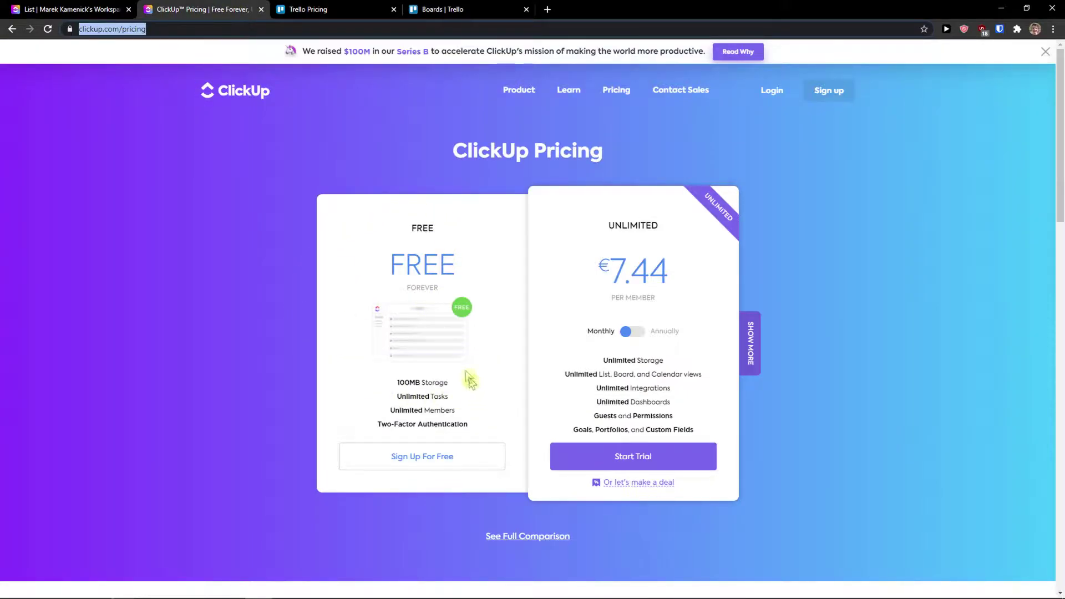
left_click(296, 7)
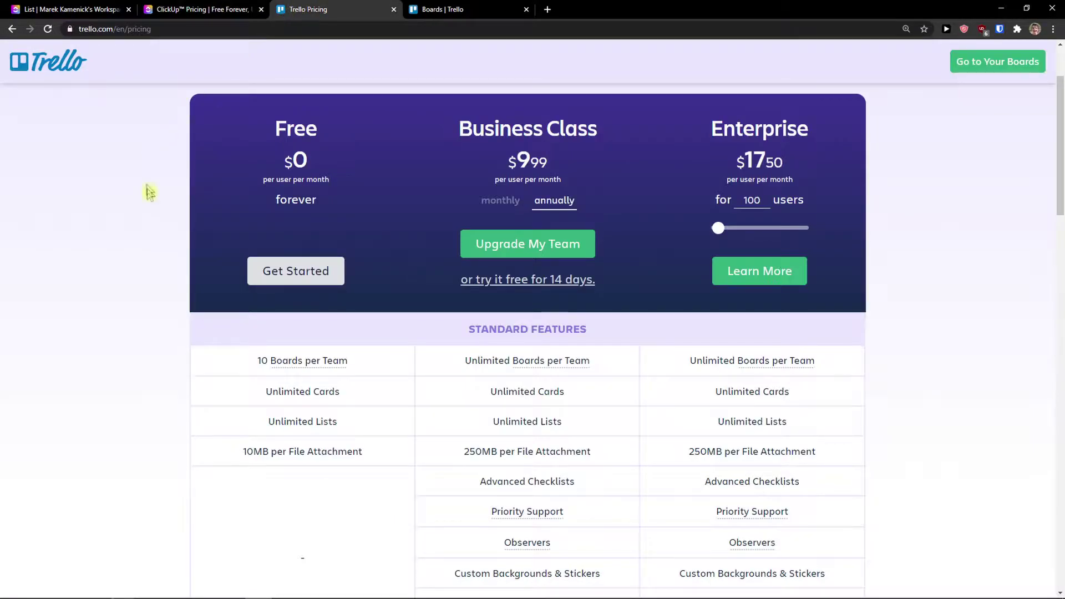
scroll(154, 206, "up", 1)
scroll(327, 211, "down", 1)
left_click(503, 201)
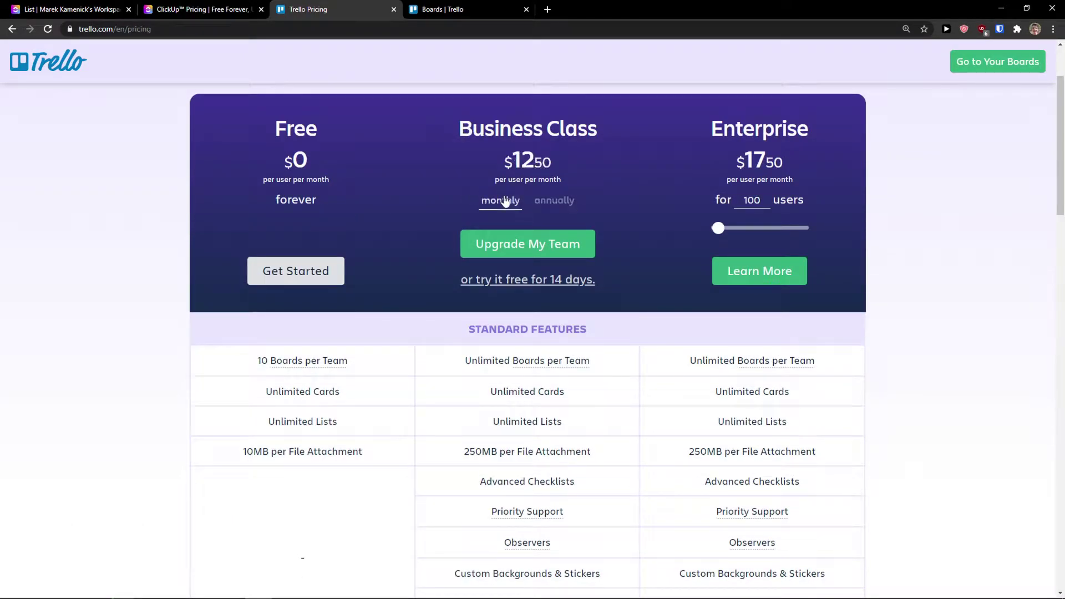
left_click(549, 201)
left_click(493, 198)
Check ClickUp's Unlimited price billed annually and then monthly, and return to Trello
left_click(212, 7)
left_click(636, 339)
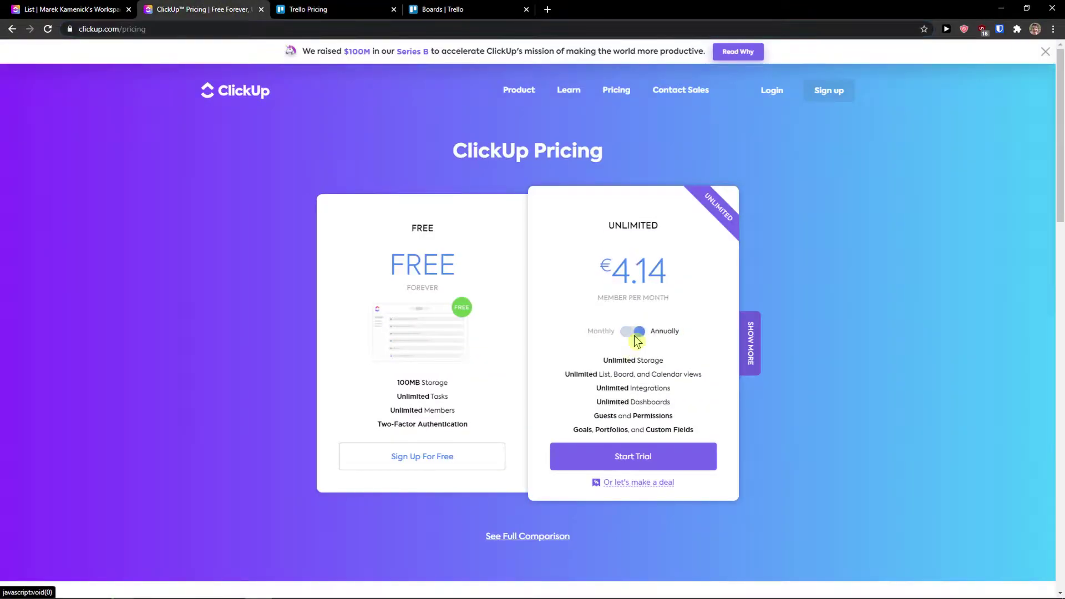
left_click(638, 335)
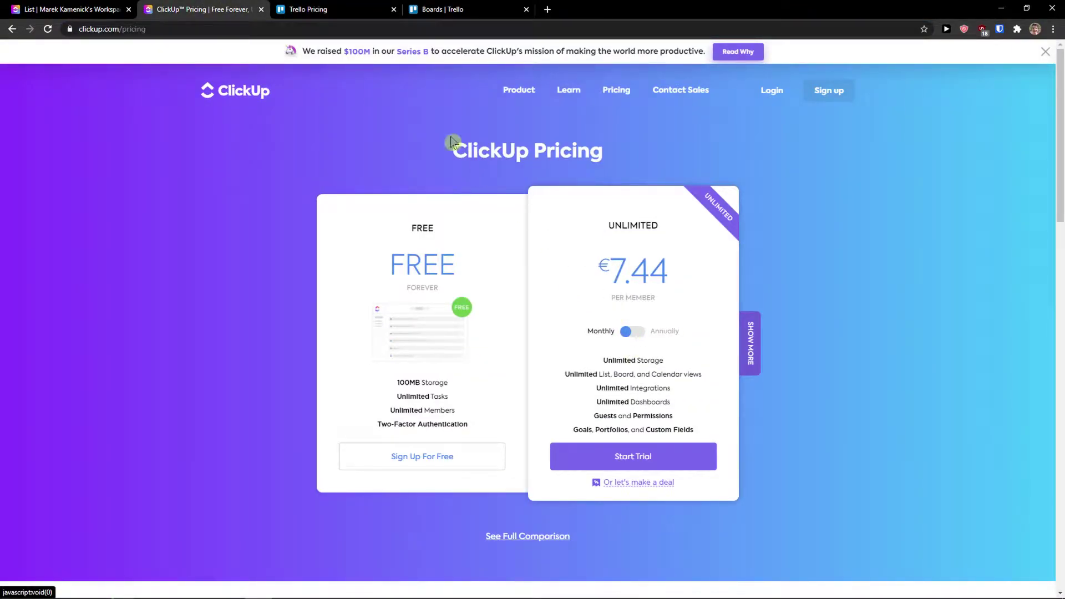
left_click(326, 11)
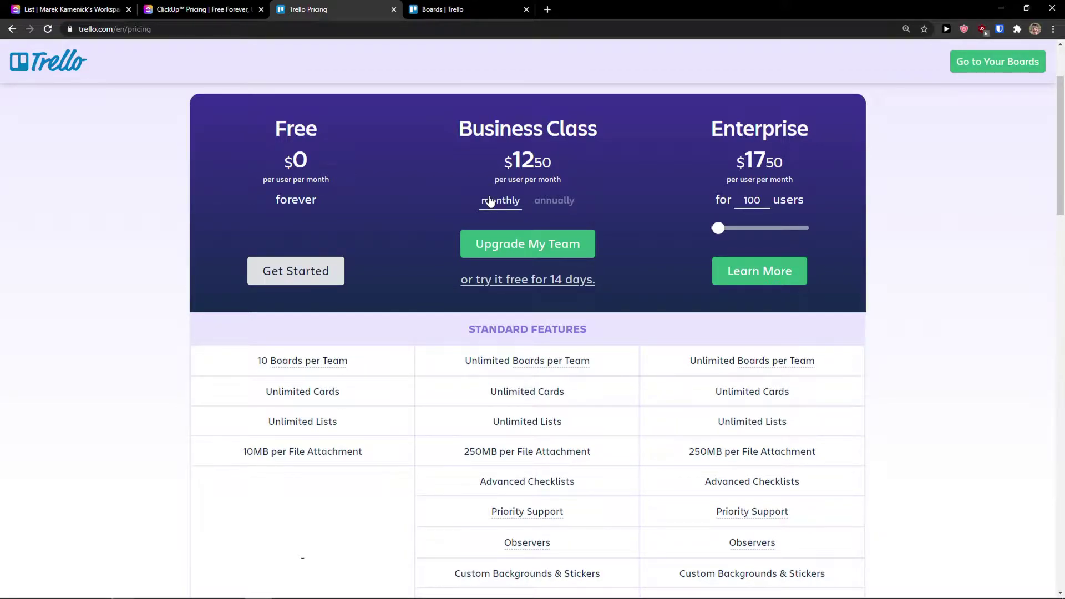
Compare the ClickUp and Trello pricing pages once more, ending on Trello
left_click(229, 7)
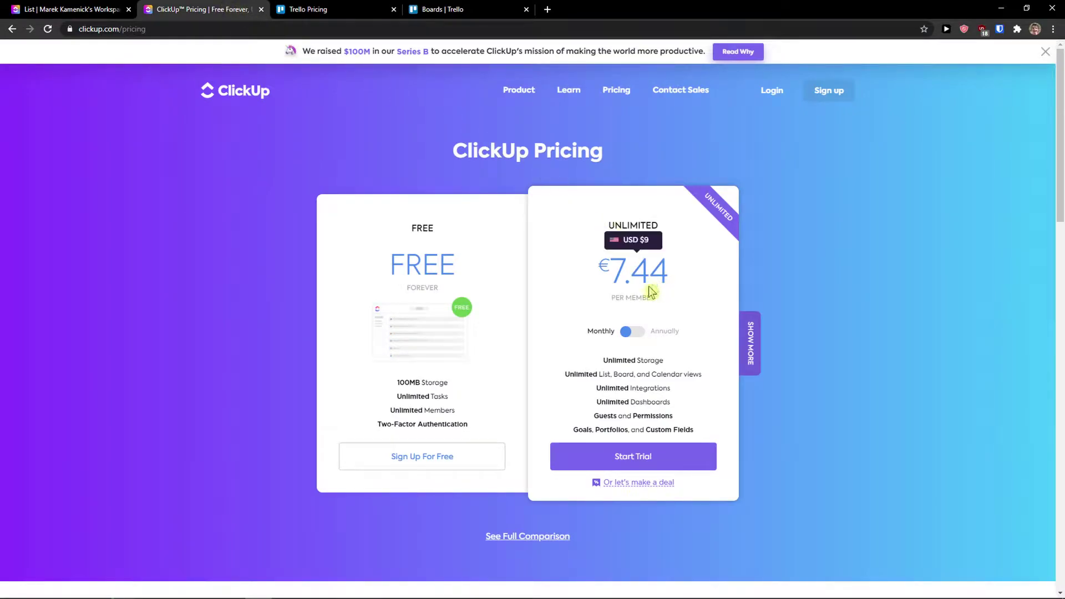
mouse_move(637, 271)
left_click(333, 9)
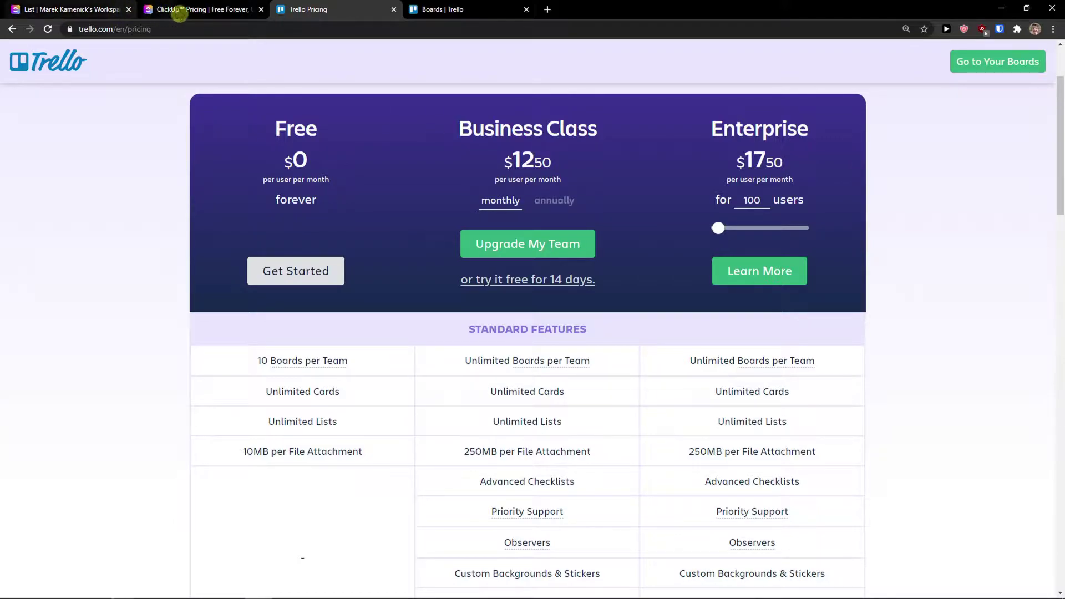
left_click(183, 9)
left_click(294, 7)
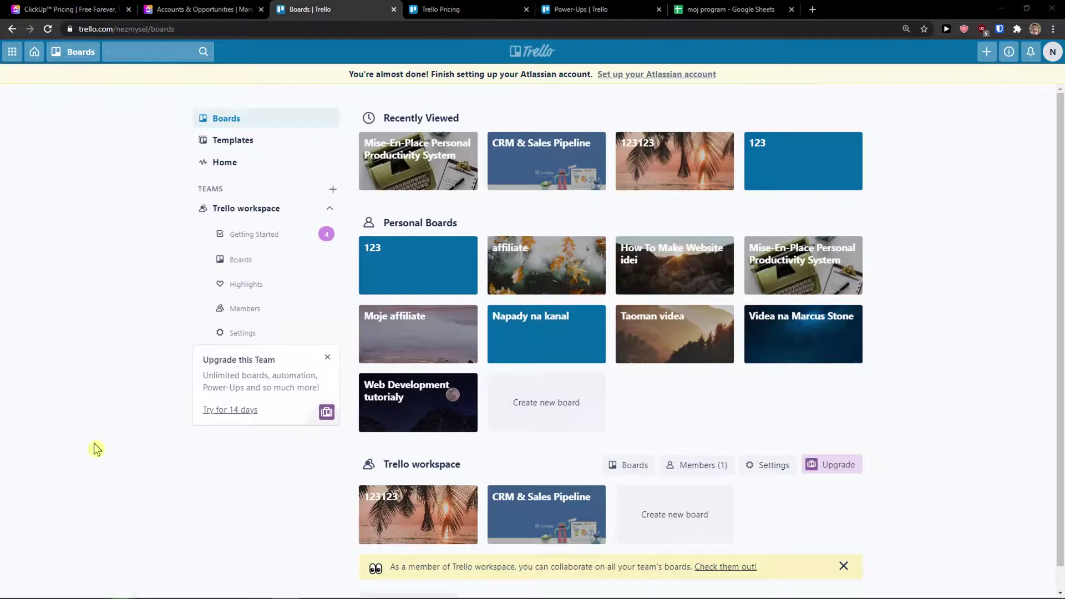
Create the team-visible Trello board 'lets go!' with a plain blue background
scroll(165, 419, "down", 1)
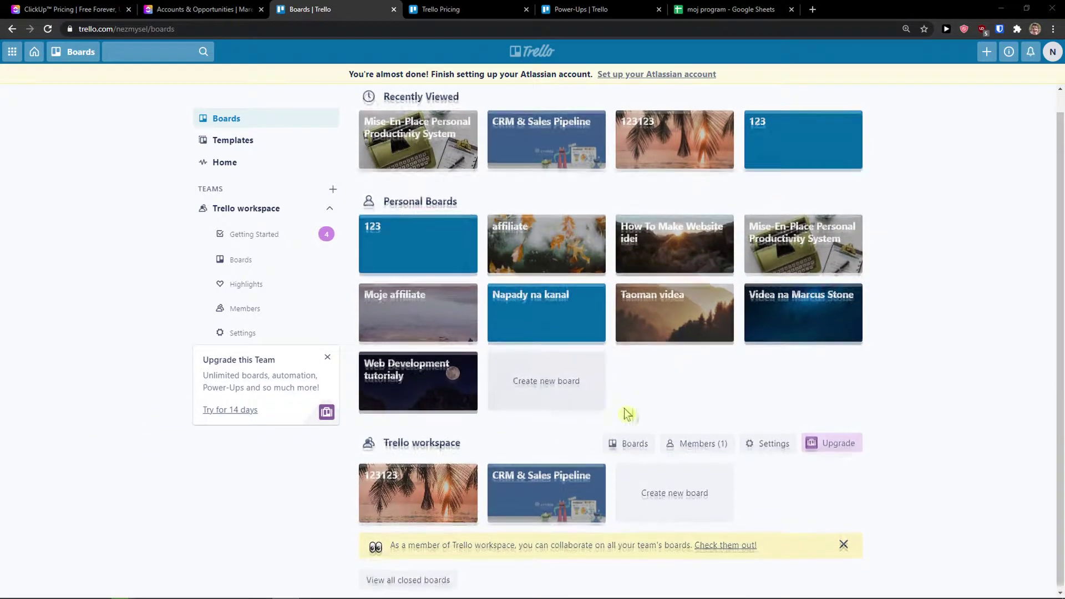
scroll(624, 345, "up", 1)
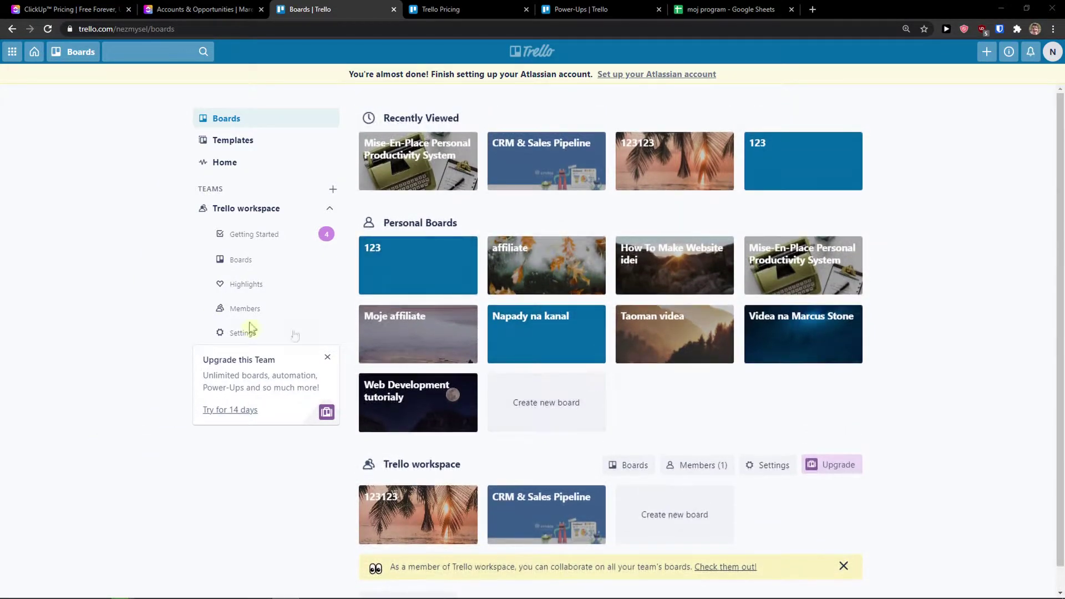
left_click(555, 410)
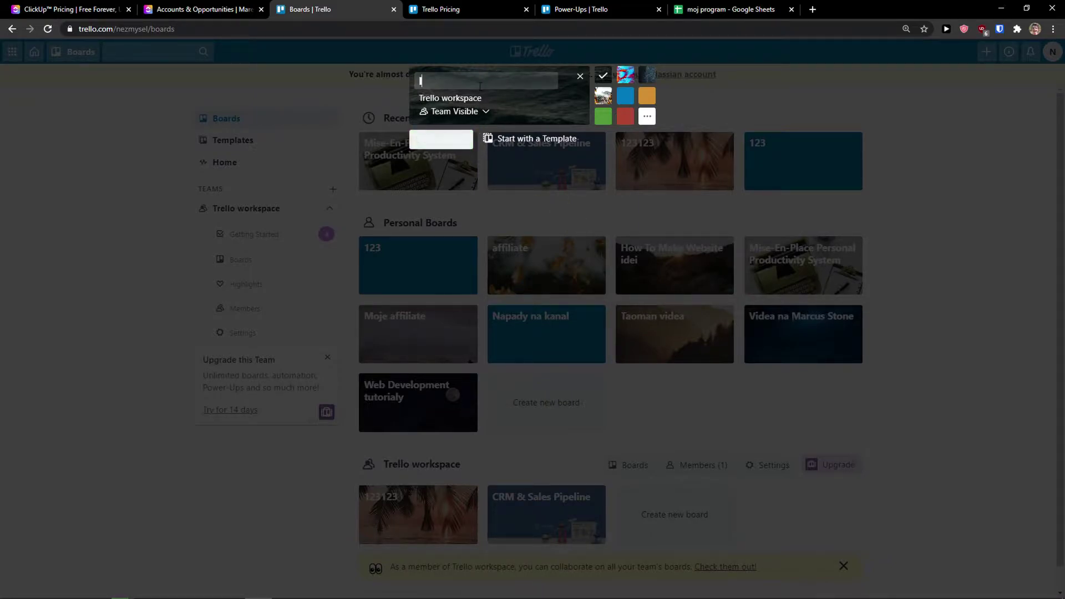
type("lets go!")
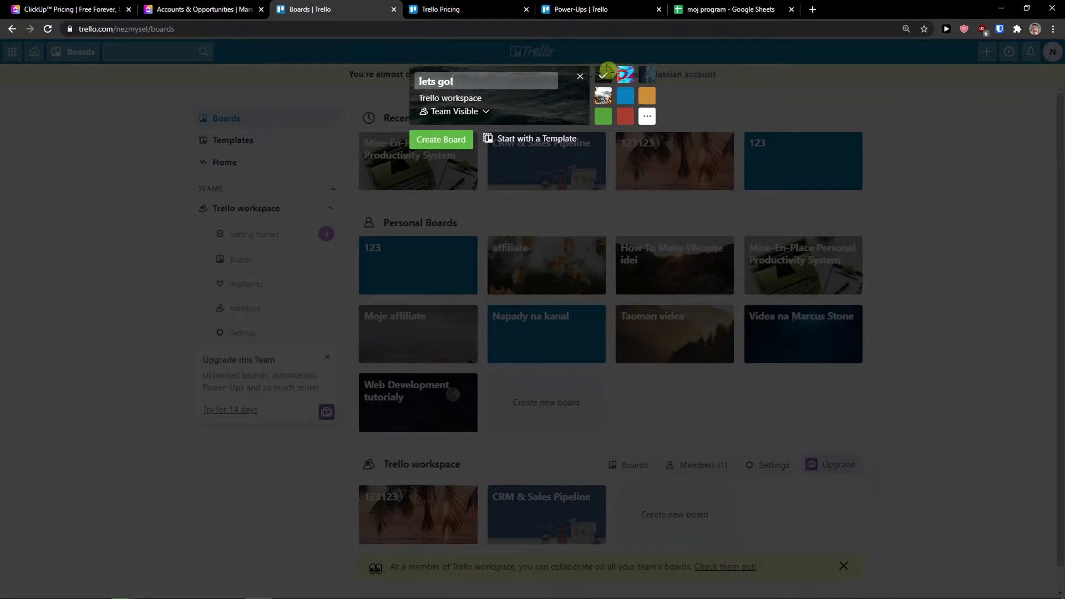
left_click(625, 96)
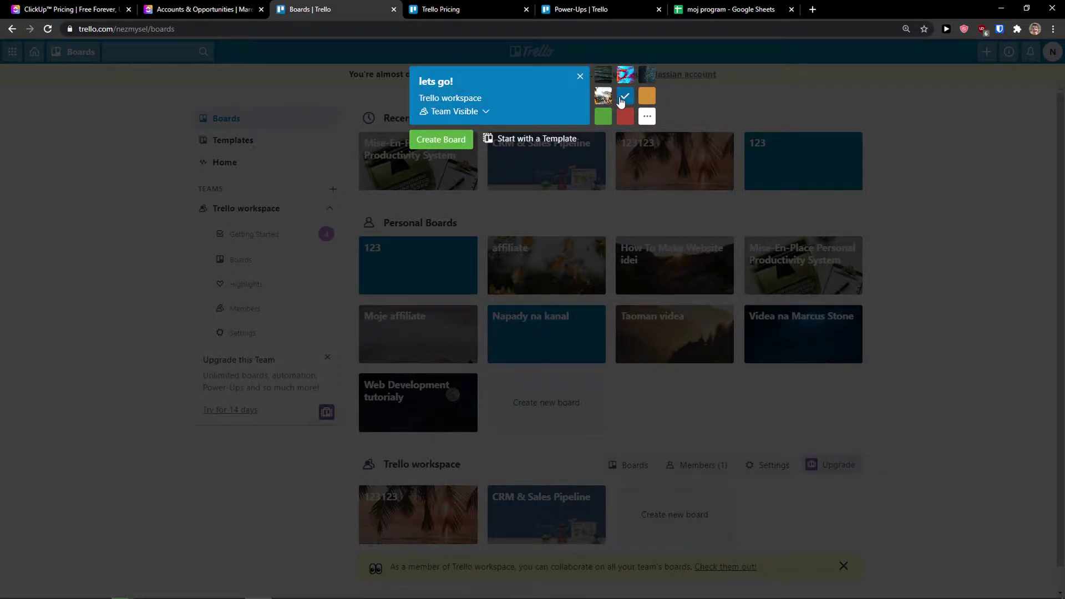
left_click(482, 112)
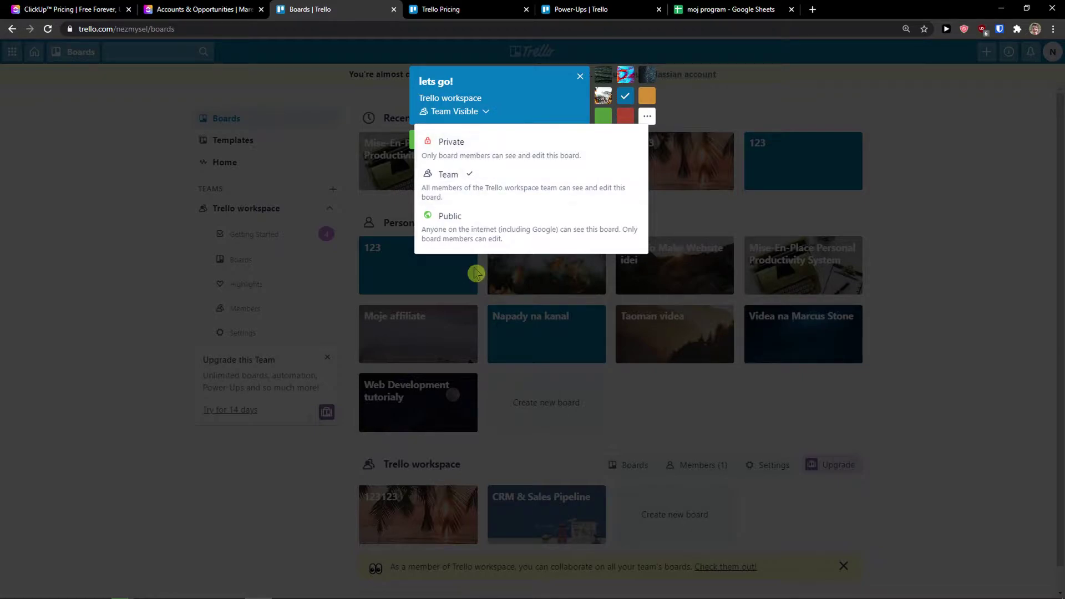
left_click(487, 184)
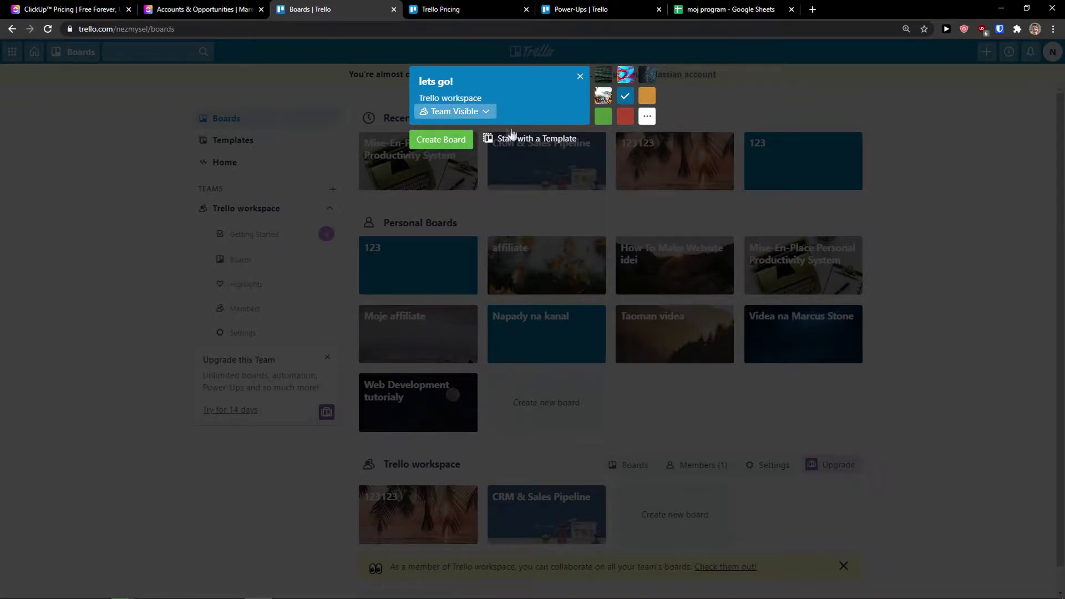
left_click(456, 145)
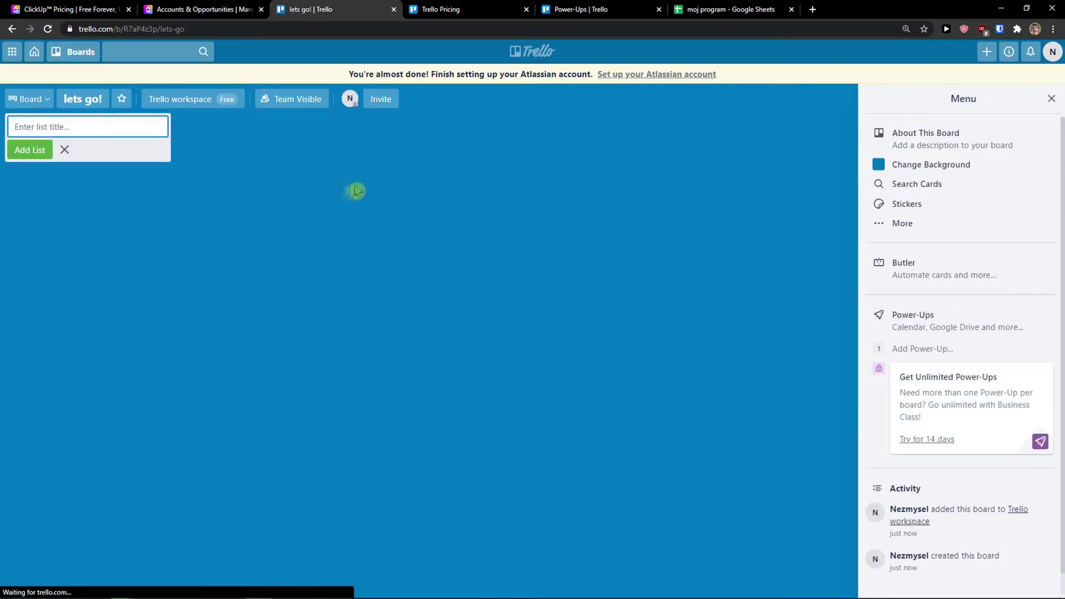
left_click(218, 8)
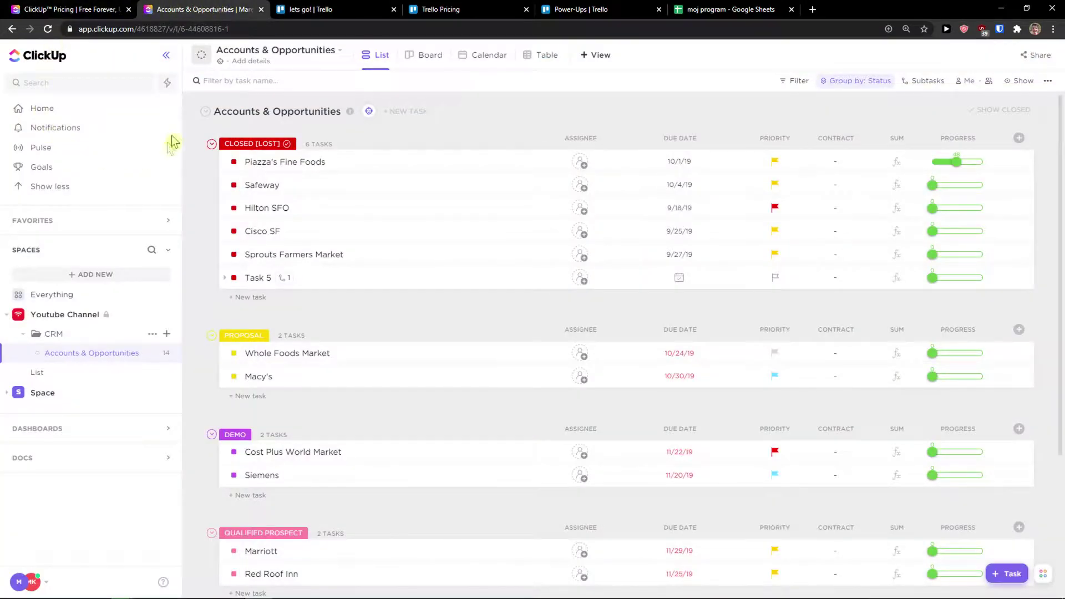
Turn on ClickUp dark mode and begin a new Space from Add New
left_click(46, 581)
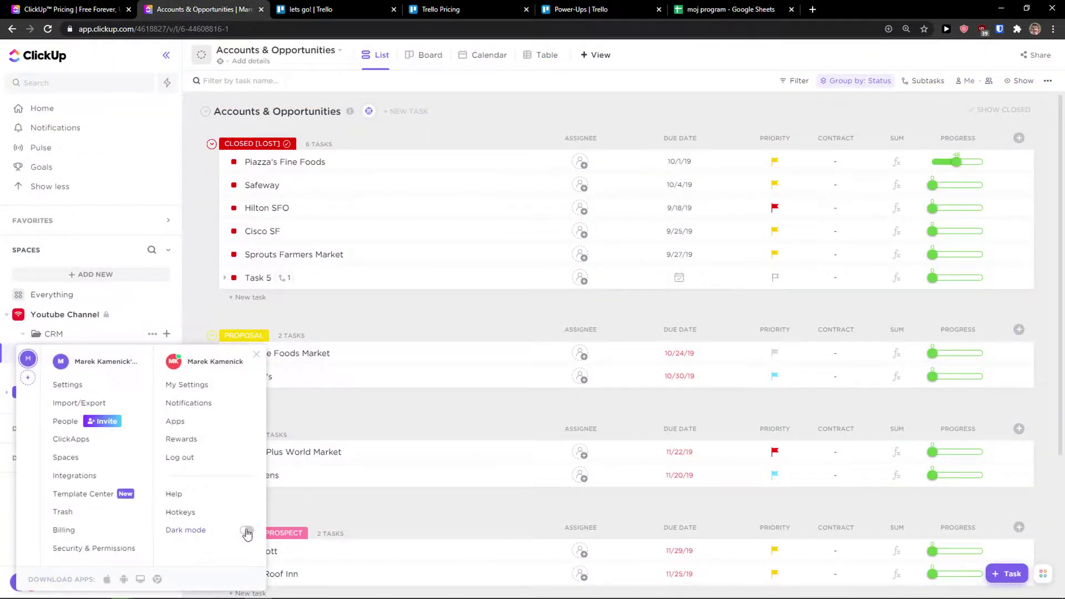
left_click(247, 532)
left_click(388, 510)
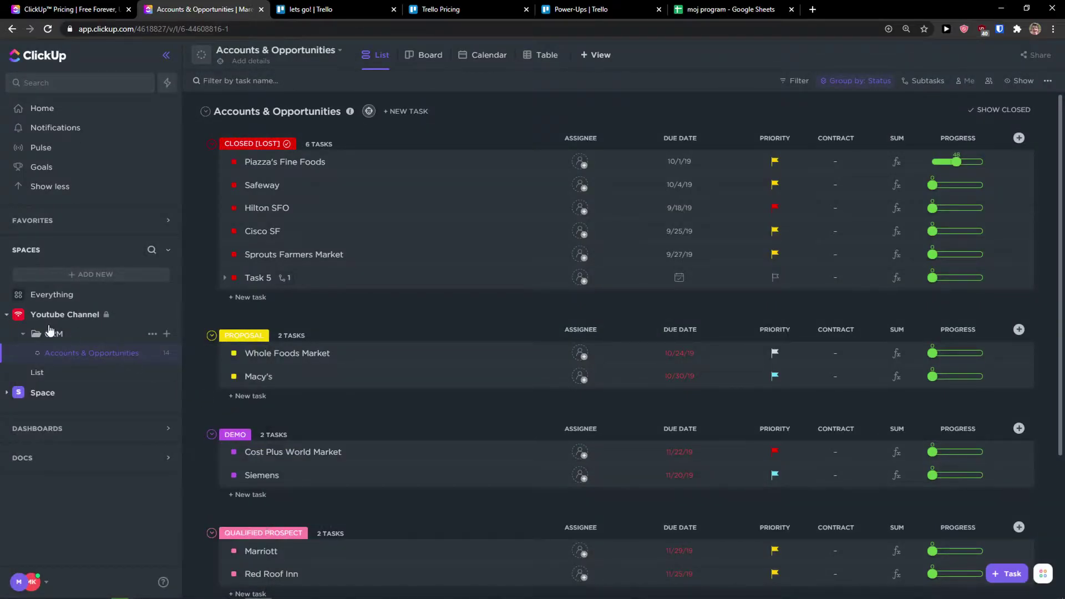
left_click(90, 279)
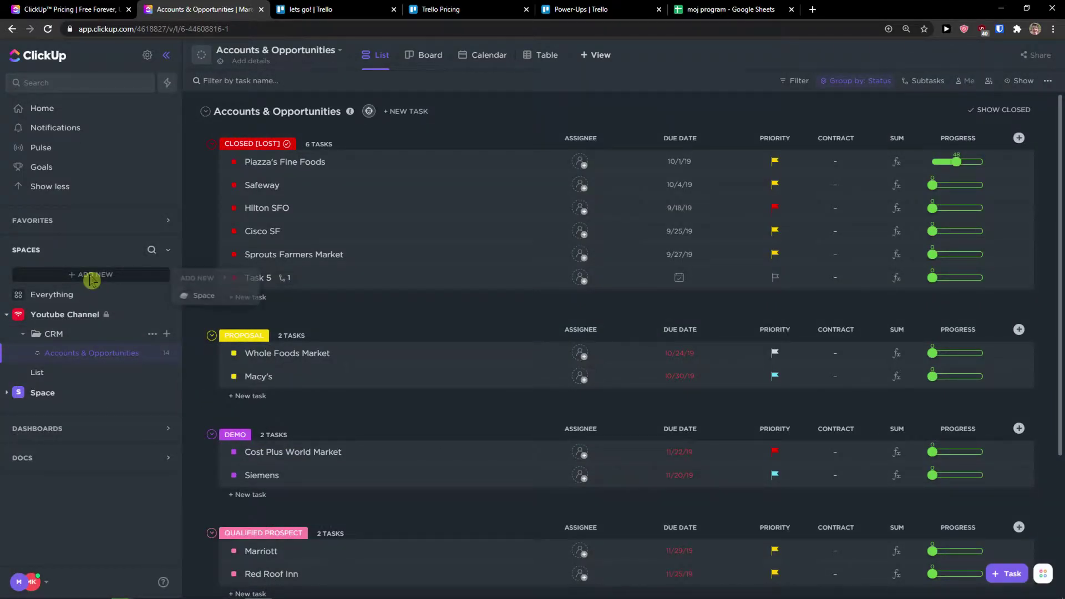
left_click(194, 300)
type("Thisisspac e")
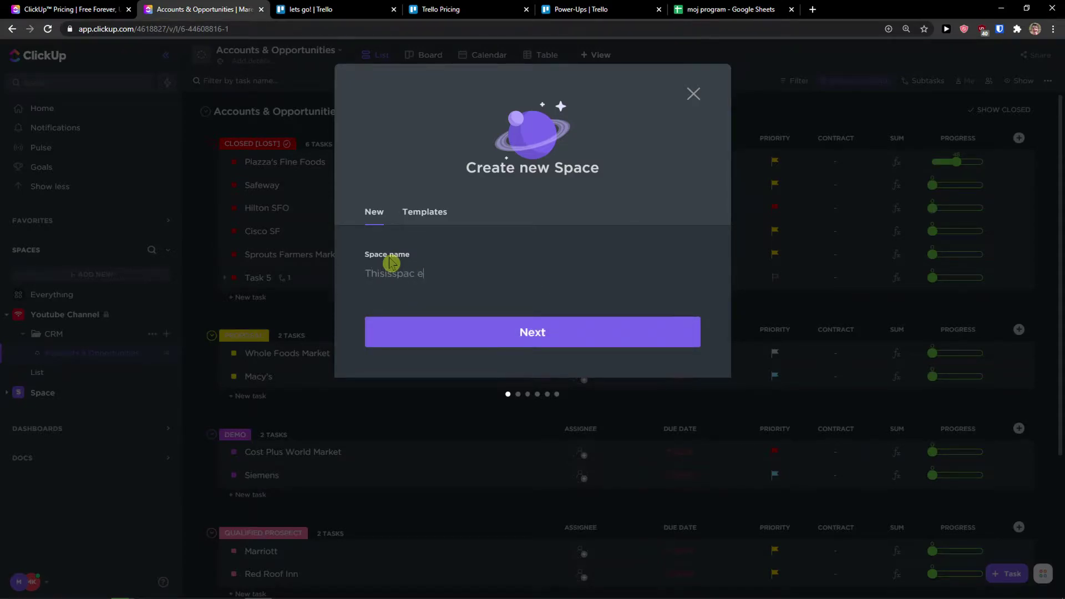
Trim the Space name, give it a red avatar, and share it with the workspace
key("BackSpace")
key("BackSpace")
left_click(473, 331)
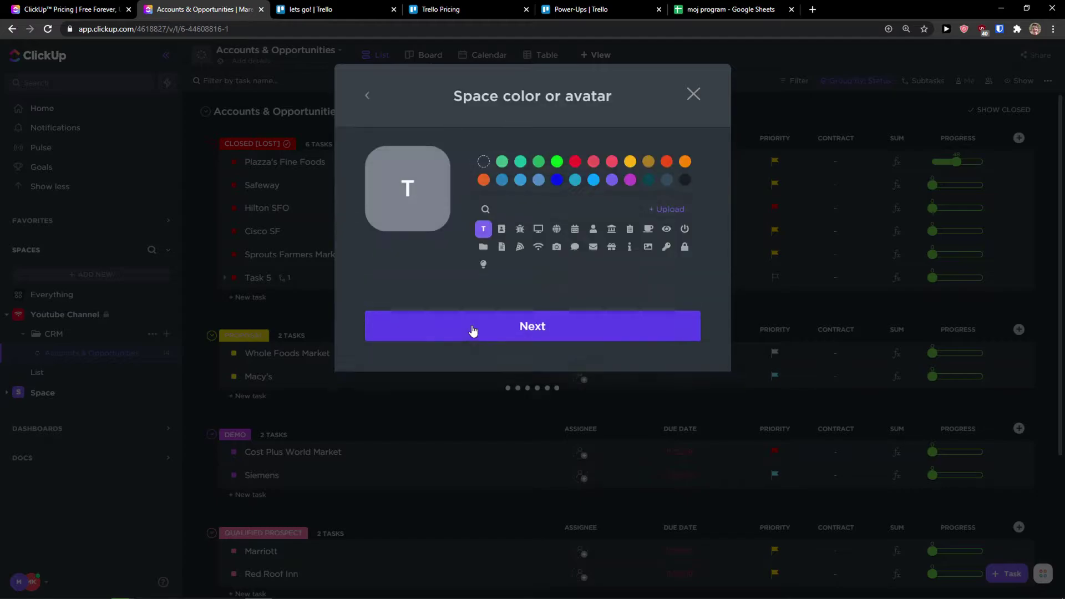
left_click(578, 163)
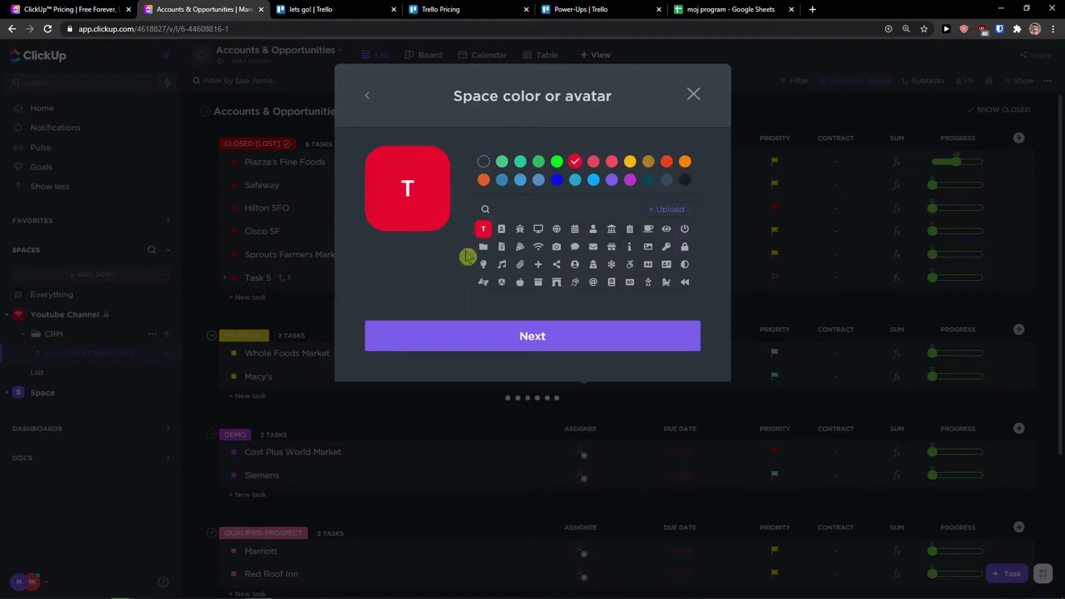
scroll(469, 257, "down", 5)
left_click(542, 338)
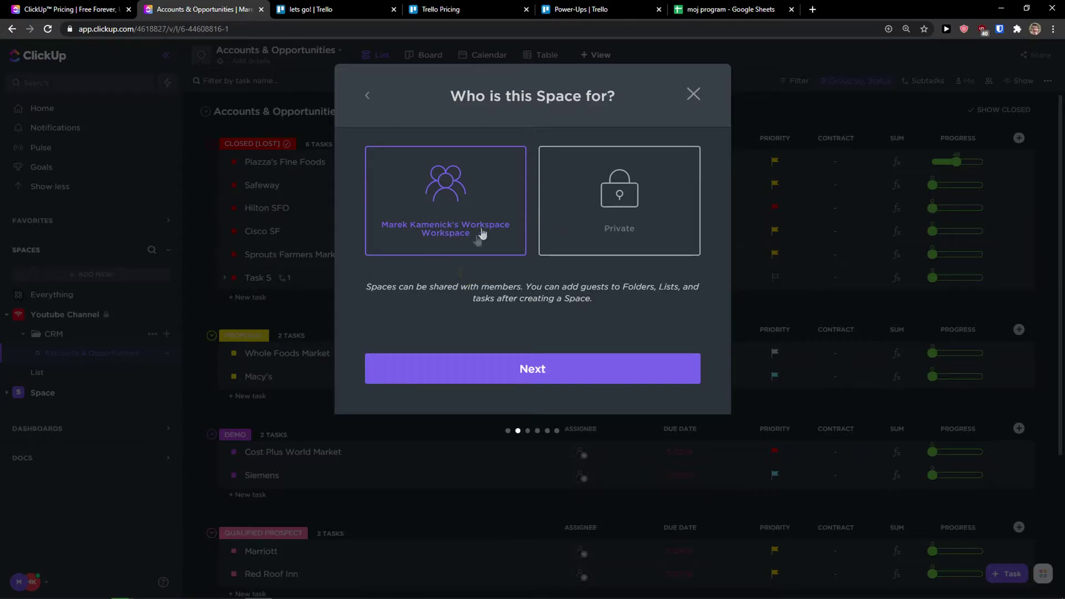
left_click(551, 373)
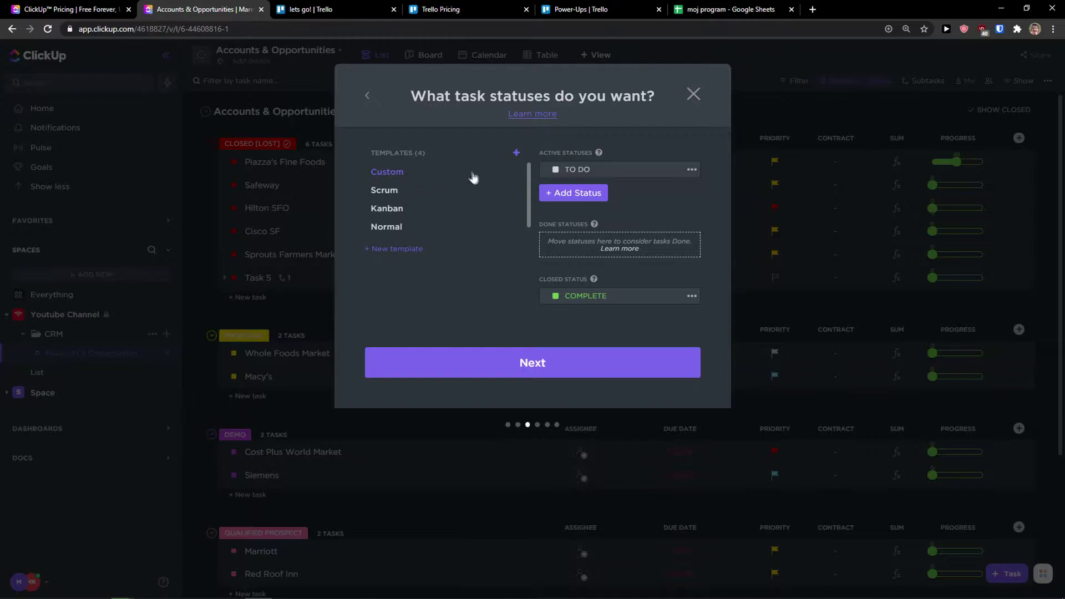
Compare the status templates and pick Kanban (OPEN, IN PROGRESS, REVIEW)
left_click(391, 195)
left_click(390, 212)
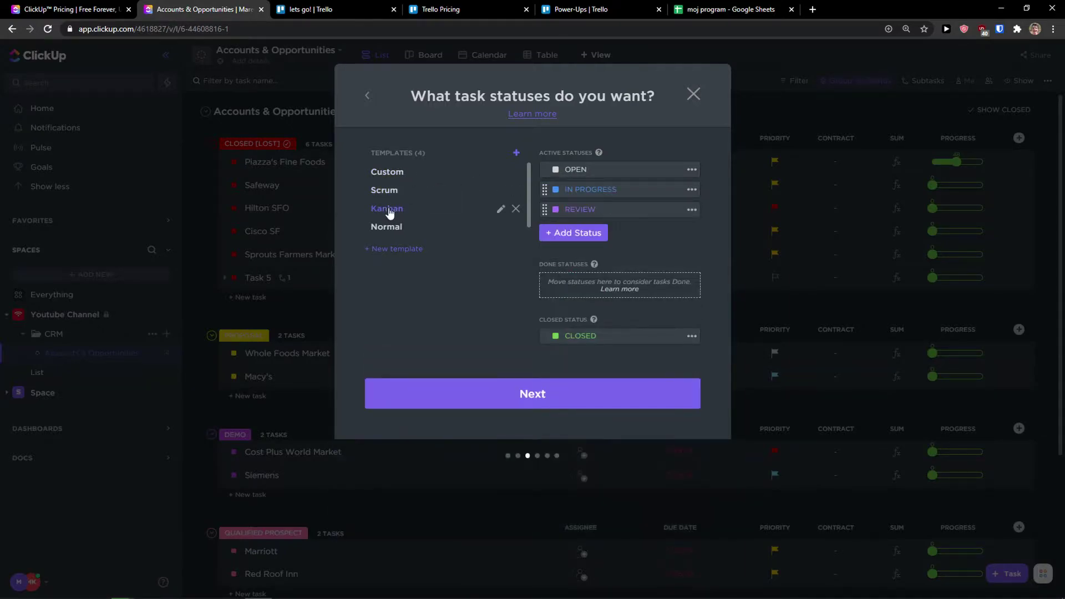
left_click(392, 229)
left_click(395, 212)
left_click(395, 191)
left_click(392, 176)
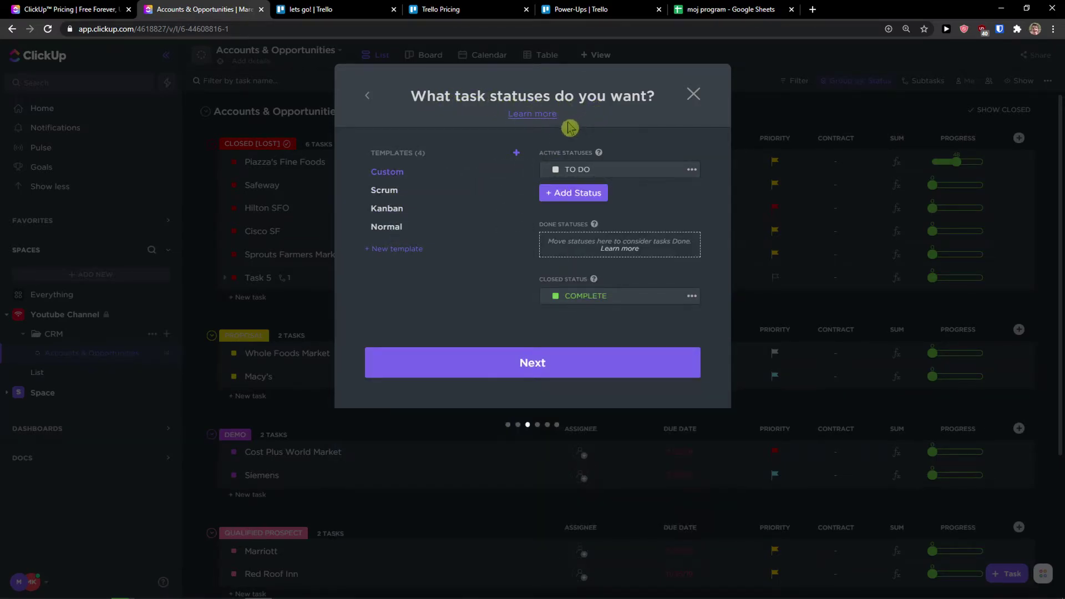
left_click(386, 191)
left_click(389, 211)
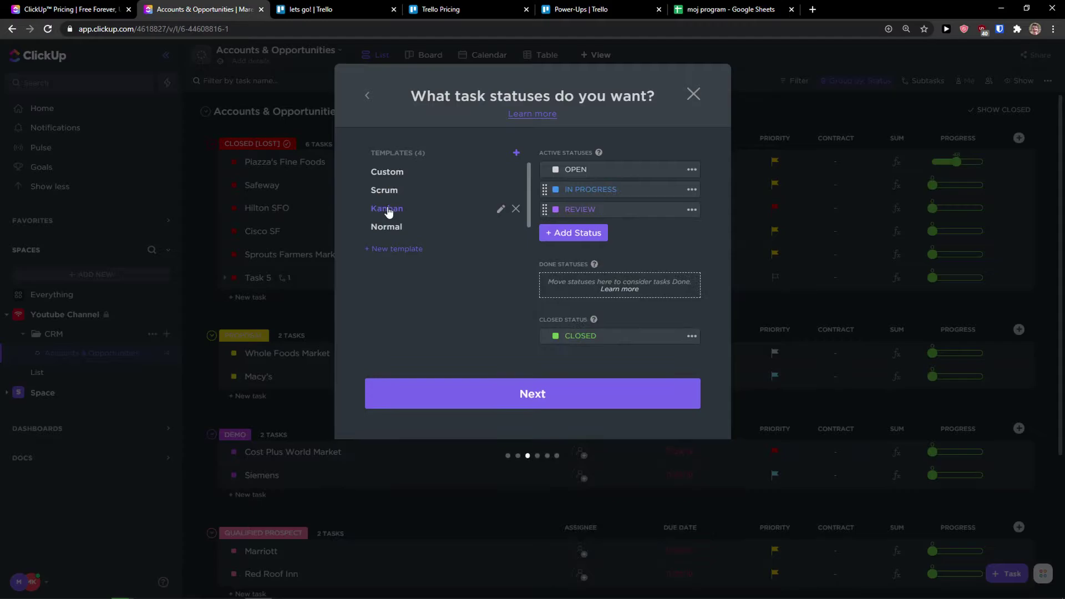
left_click(564, 205)
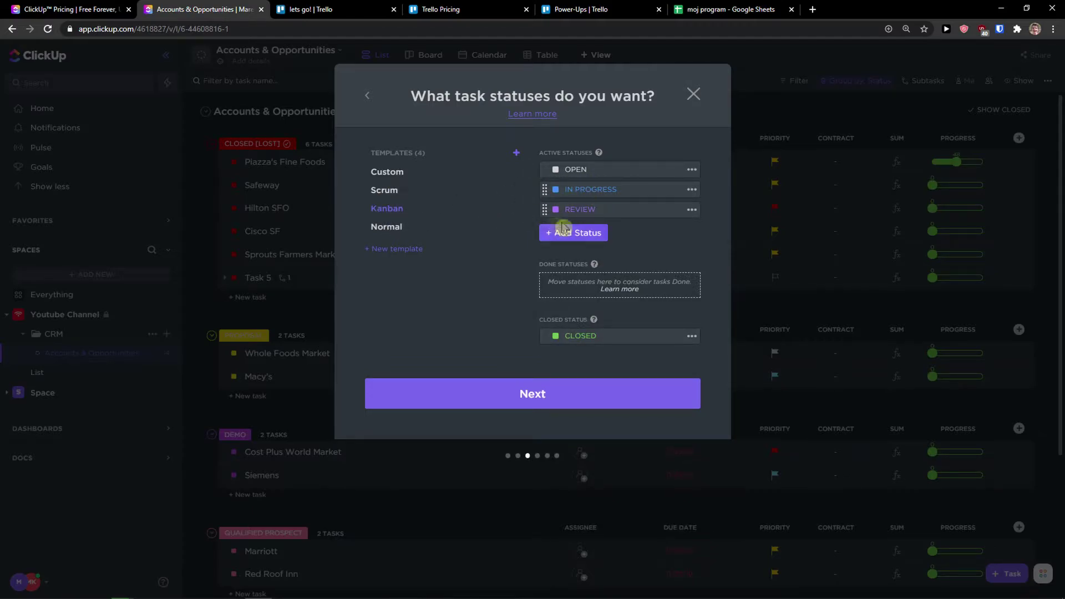
left_click(387, 227)
left_click(387, 208)
left_click(538, 177)
left_click(486, 307)
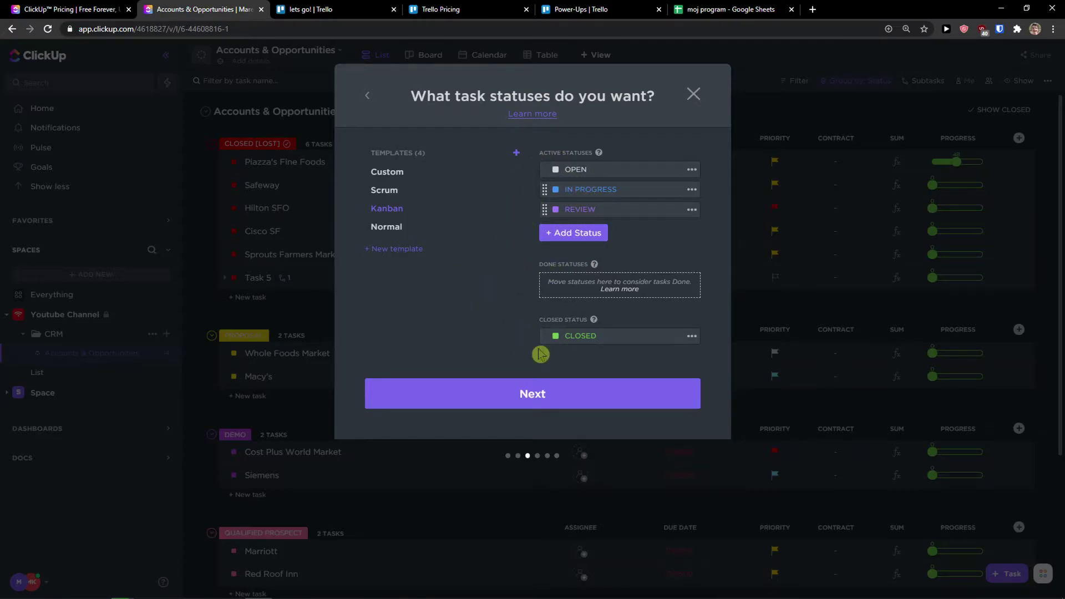
left_click(528, 395)
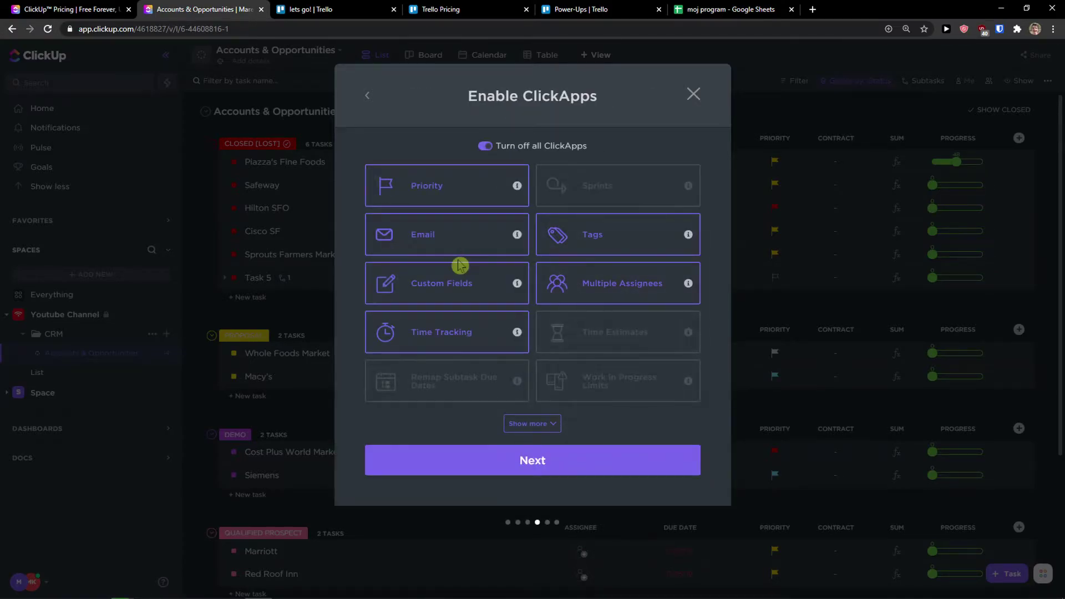
Enable the Sprints, Time Estimates and Milestones ClickApps
left_click(555, 421)
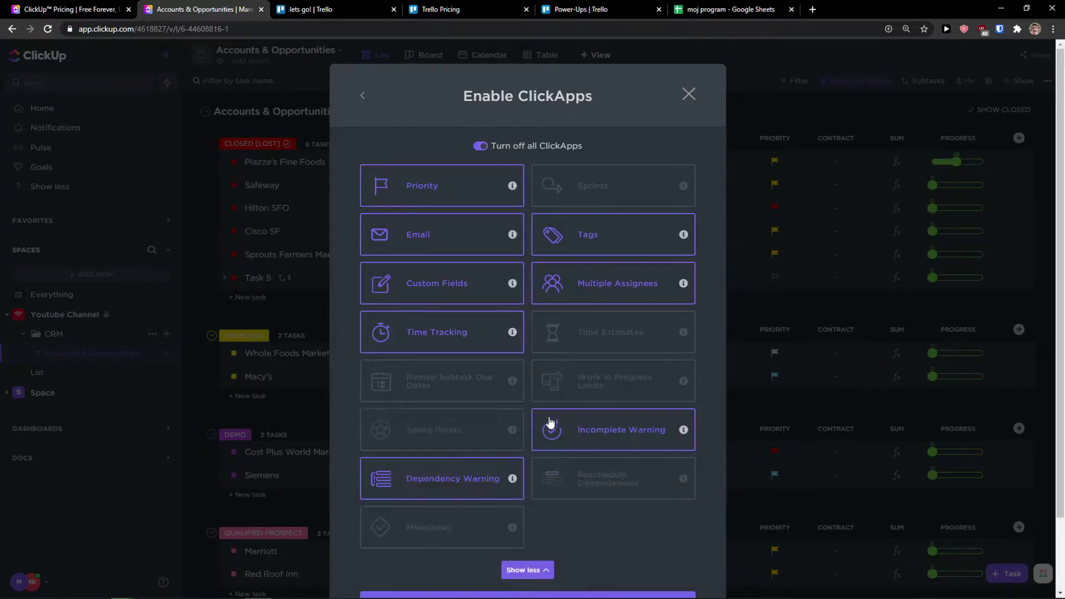
left_click(615, 202)
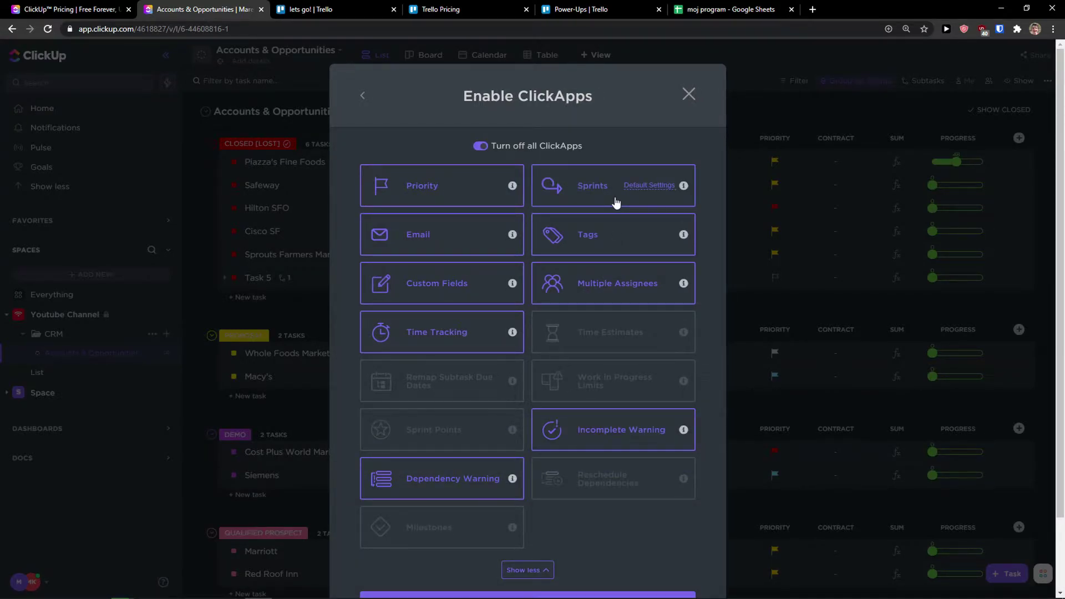
left_click(602, 345)
left_click(442, 526)
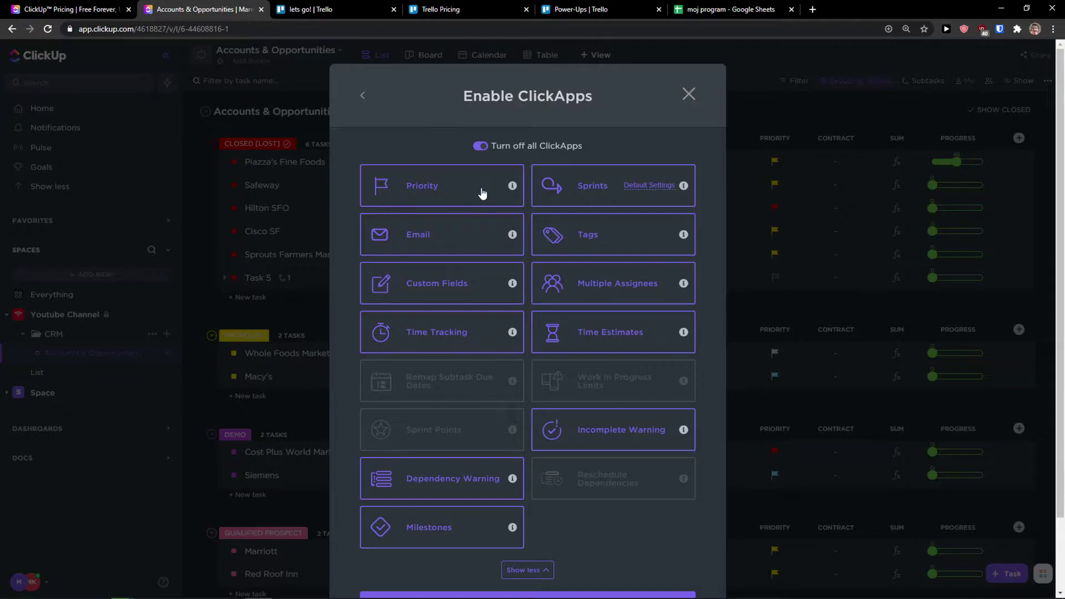
scroll(553, 440, "down", 1)
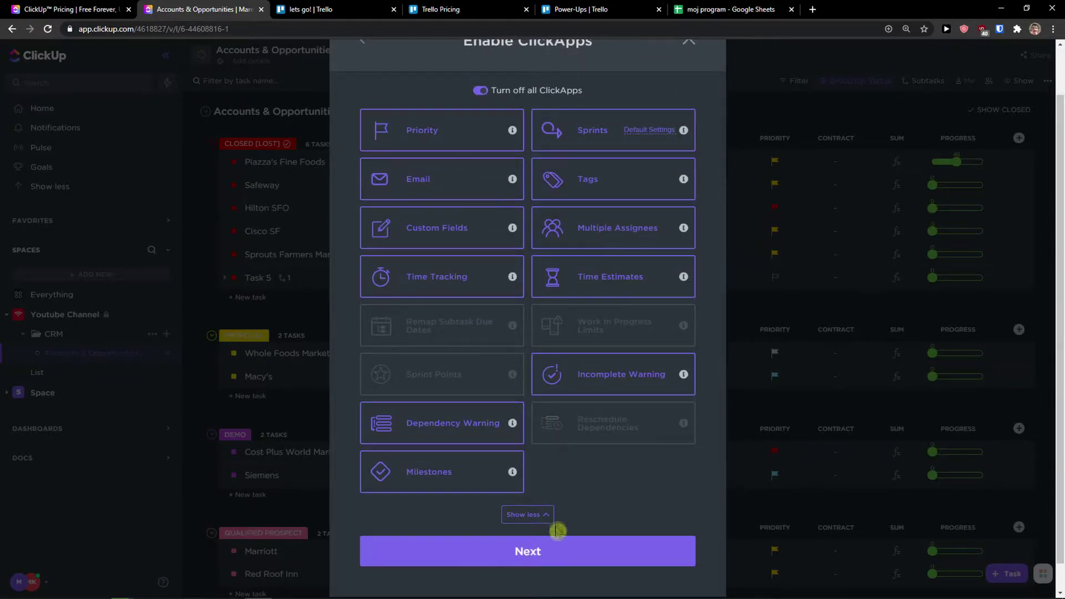
Review the default view settings and summary, then create the Thisisspace space
left_click(556, 550)
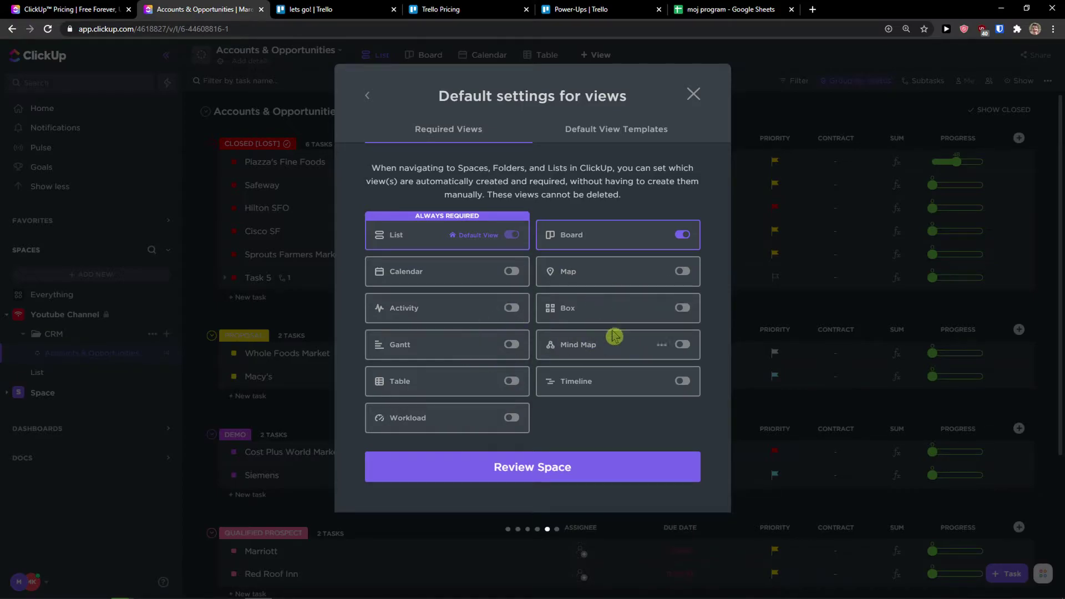
mouse_move(618, 344)
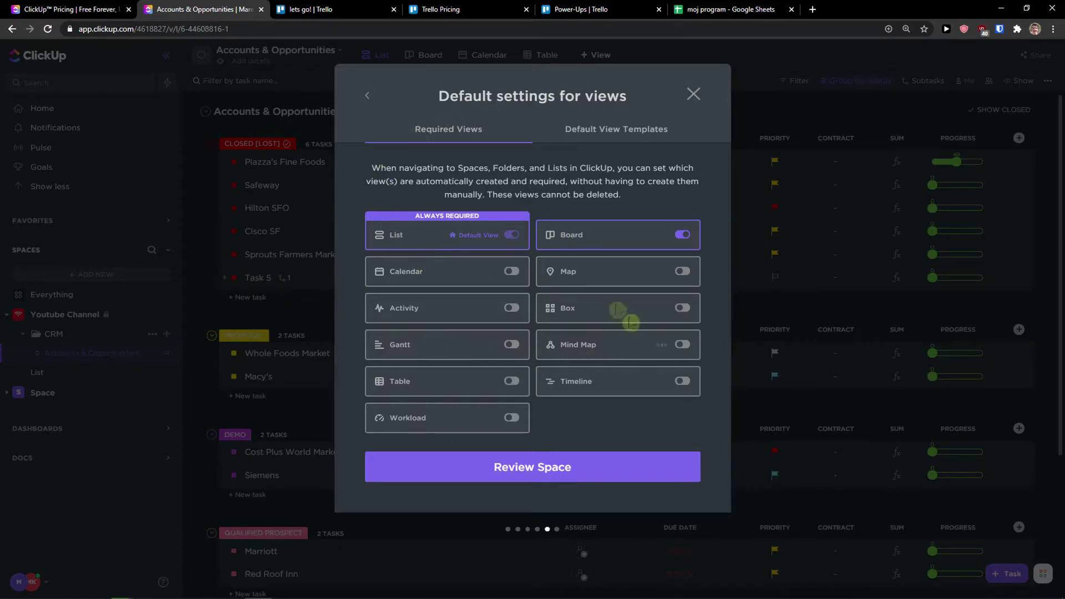
left_click(577, 139)
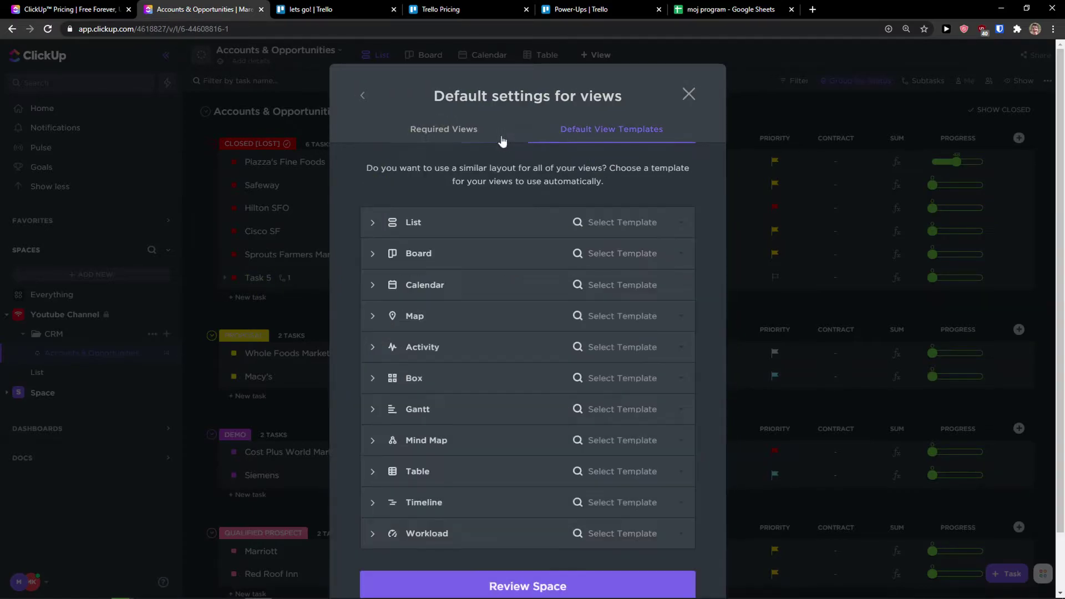
left_click(479, 138)
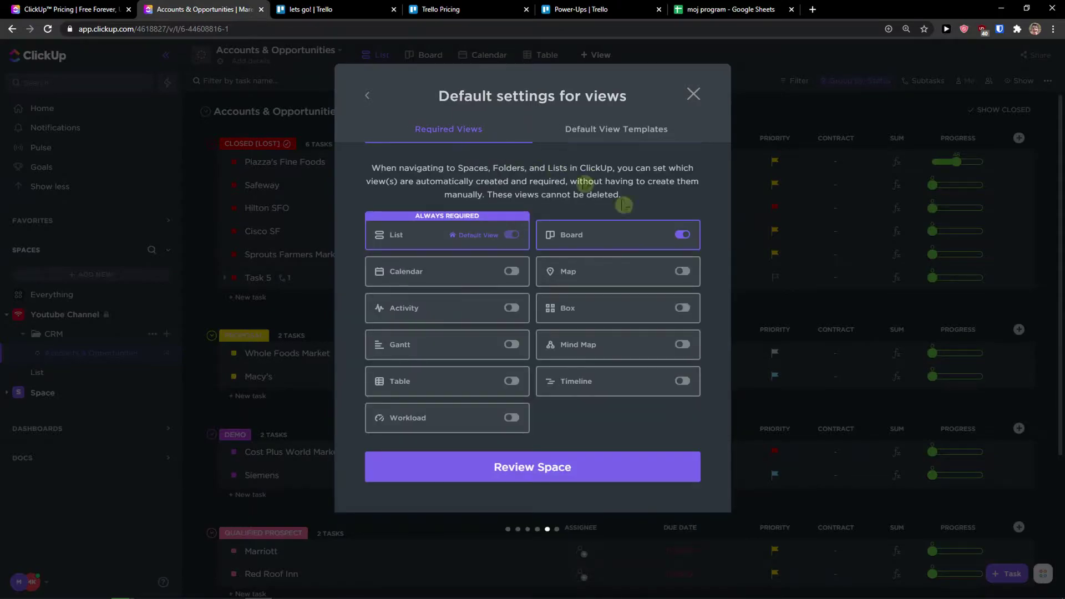
left_click(567, 465)
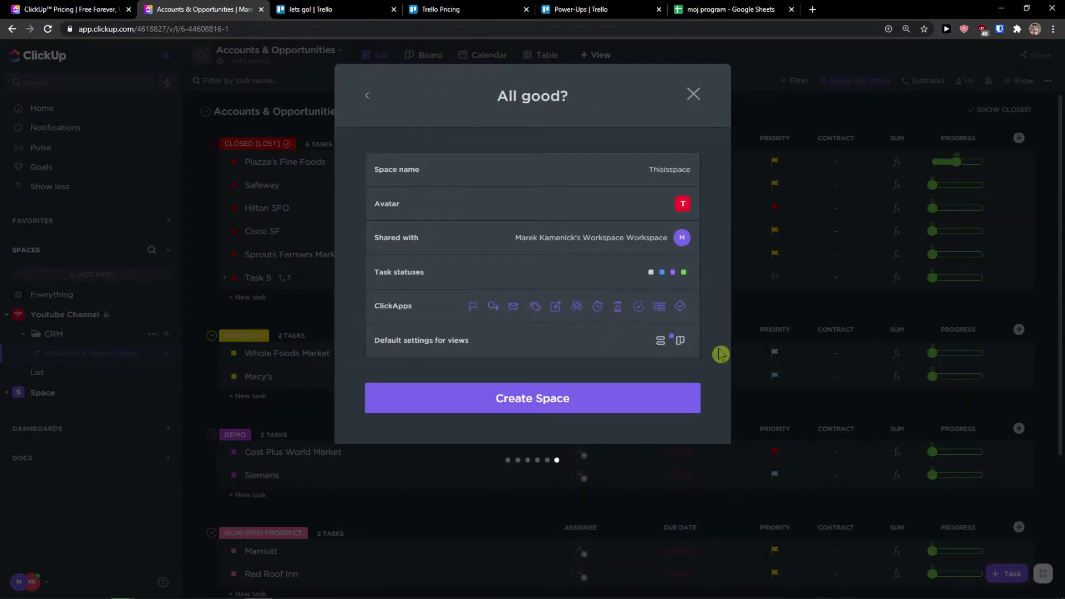
left_click(602, 401)
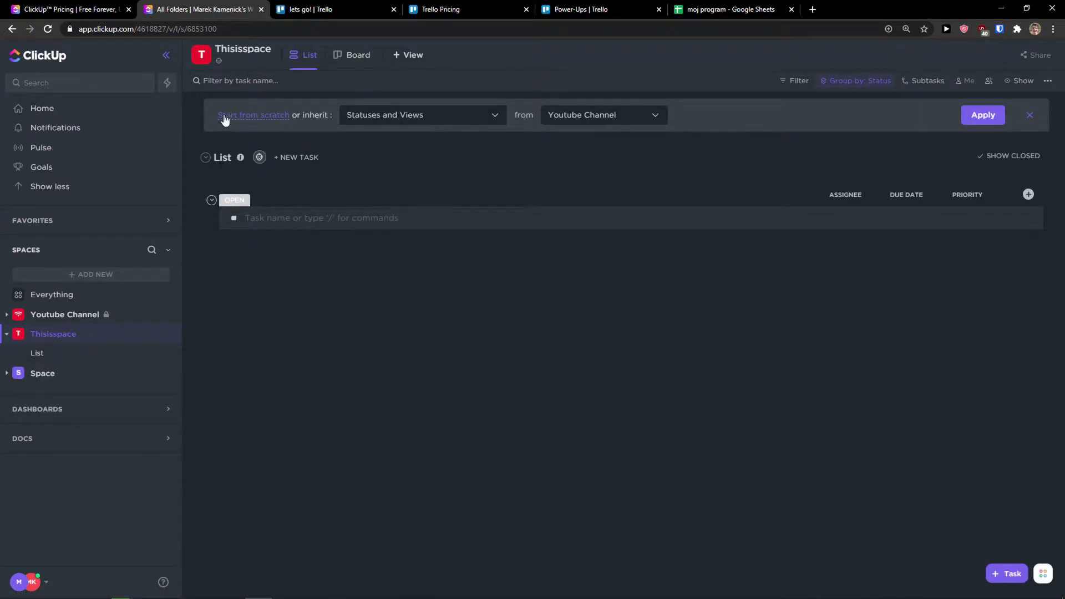
Glance at the Trello board, then return to the empty Thisisspace list in ClickUp
left_click(335, 10)
left_click(213, 6)
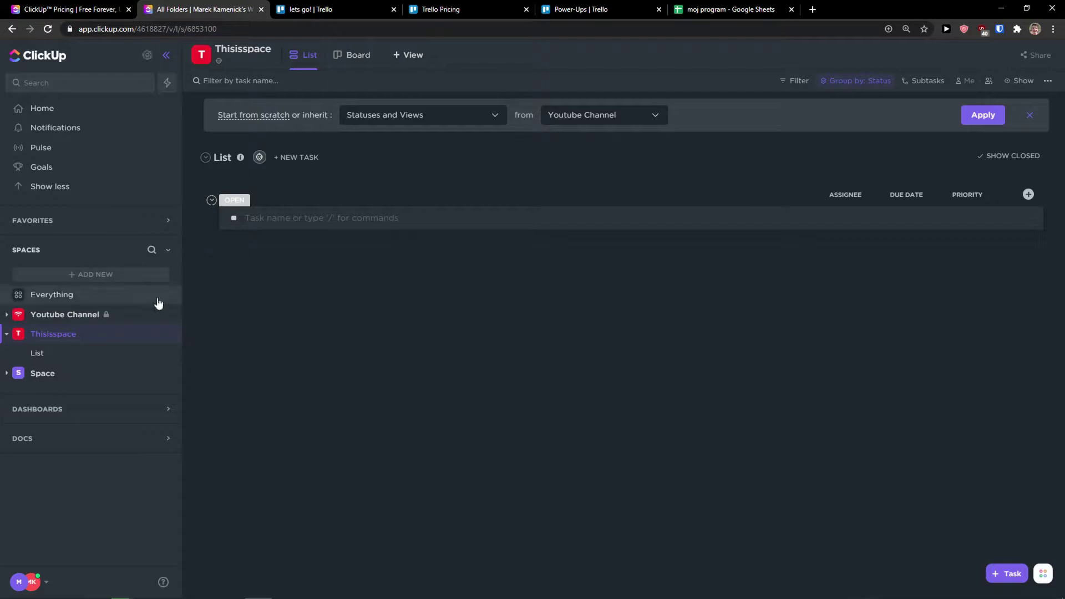
mouse_move(50, 187)
left_click(101, 275)
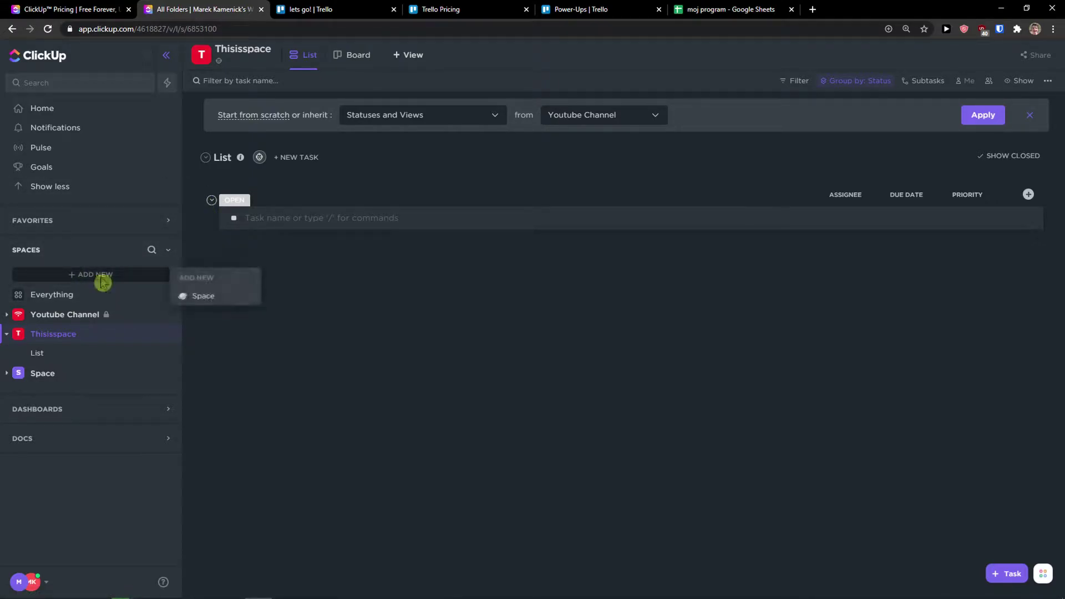
Browse the Template Center down to Media and view the Blog Management template
left_click(199, 298)
left_click(417, 216)
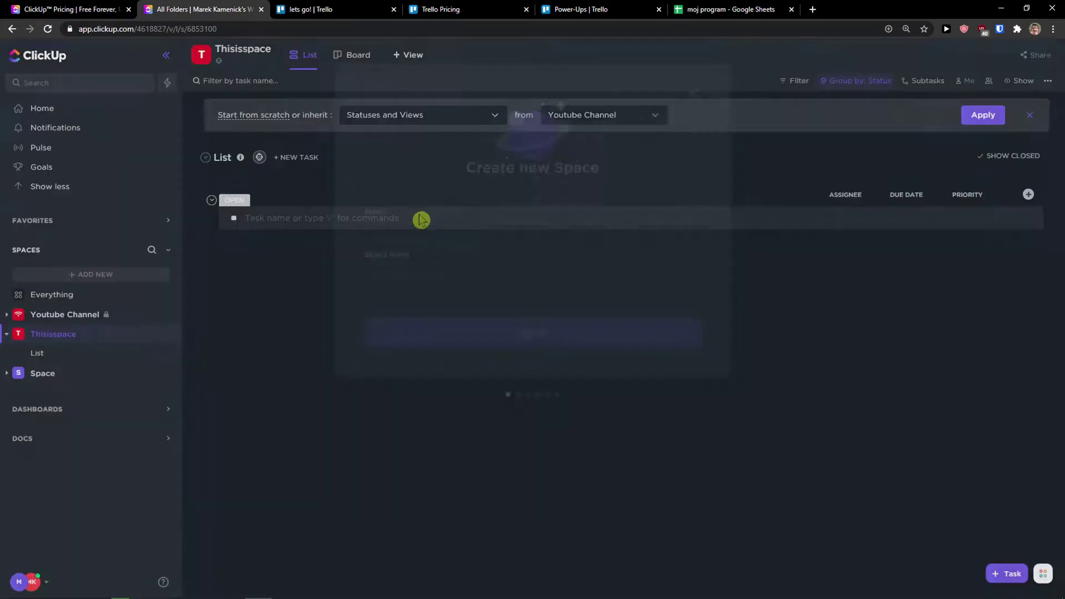
scroll(577, 344, "down", 5)
scroll(542, 345, "down", 3)
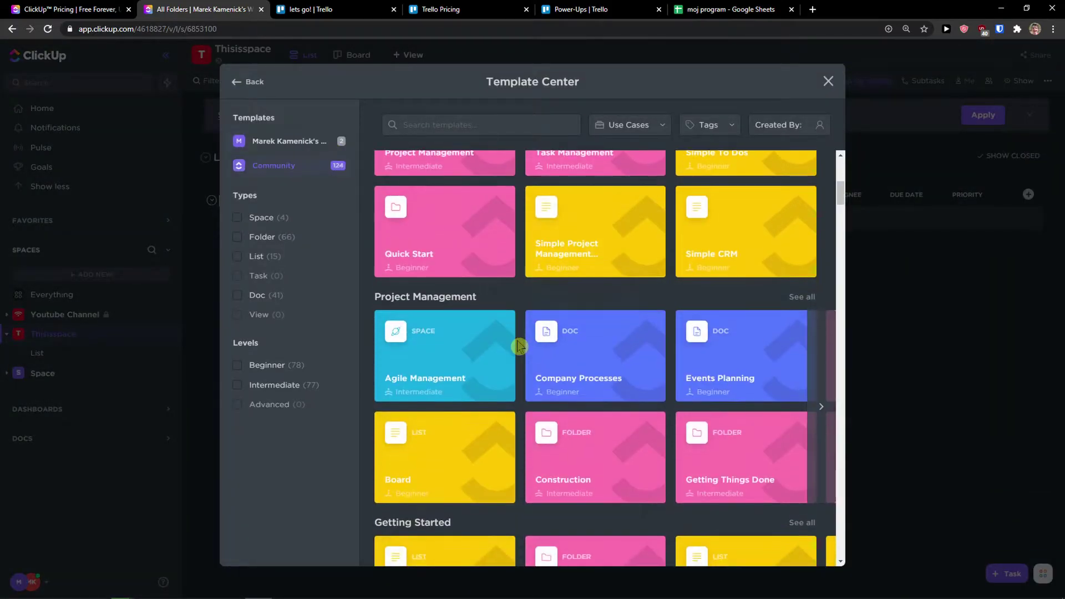
scroll(543, 345, "down", 2)
scroll(516, 345, "up", 3)
scroll(500, 311, "down", 2)
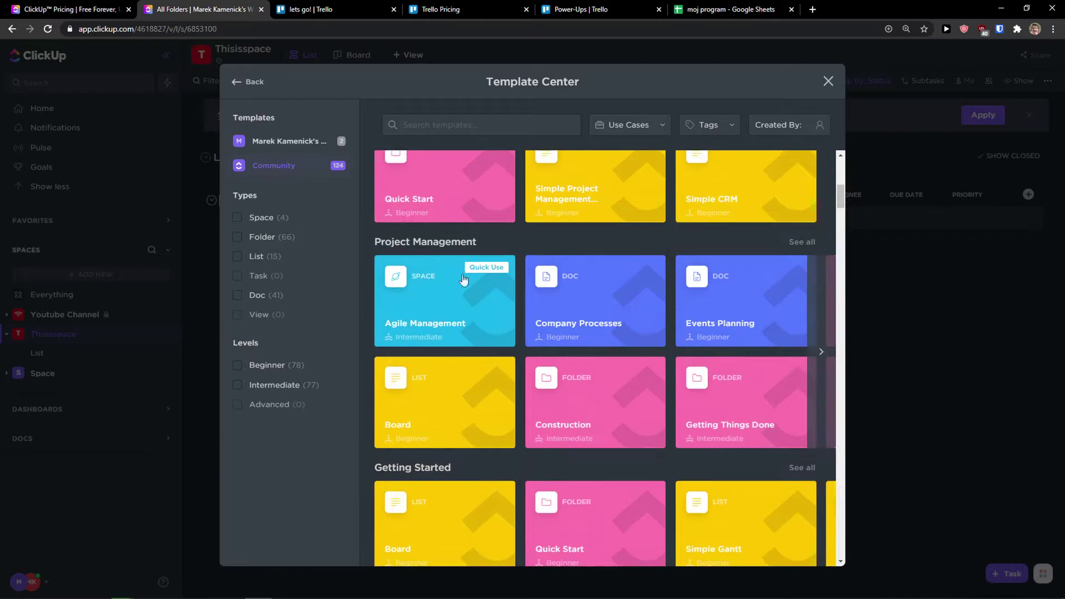
scroll(516, 308, "down", 1)
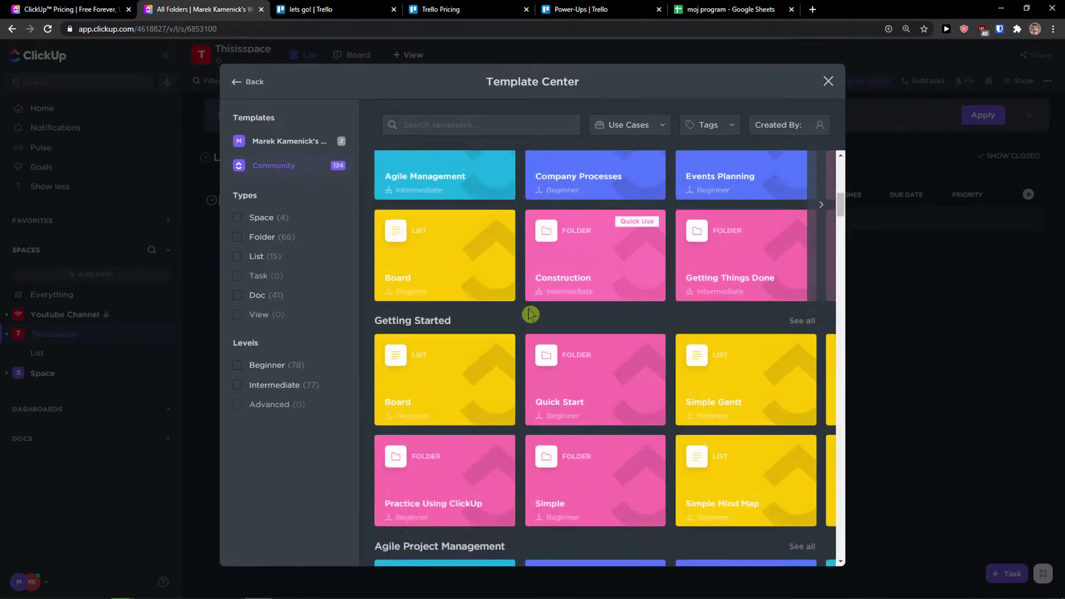
scroll(530, 315, "down", 2)
scroll(528, 309, "down", 1)
scroll(529, 313, "down", 1)
scroll(452, 317, "down", 3)
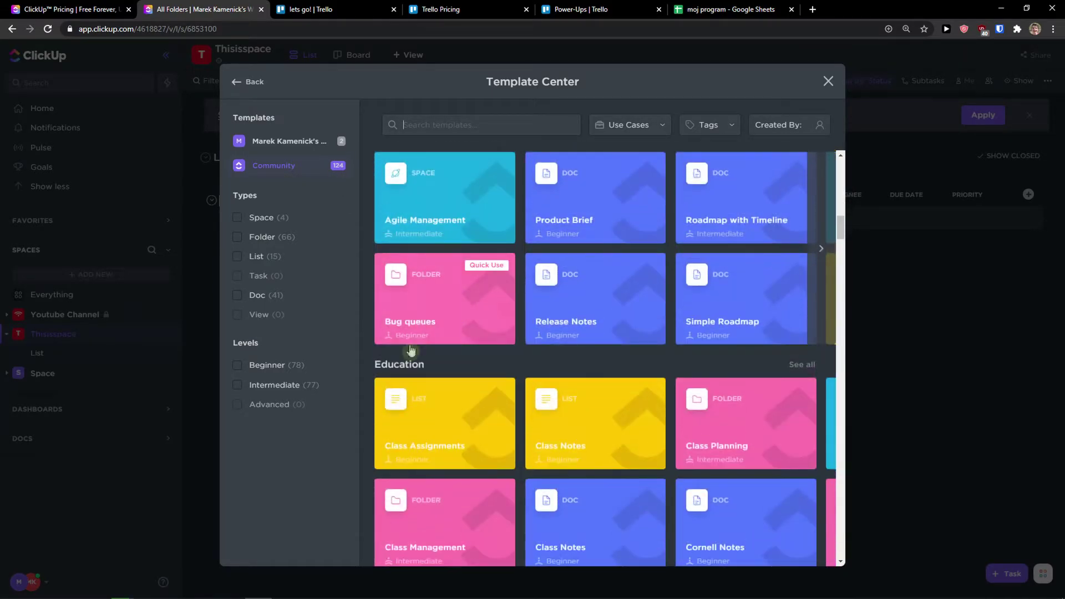
scroll(460, 346, "down", 2)
scroll(500, 317, "down", 1)
scroll(500, 318, "down", 1)
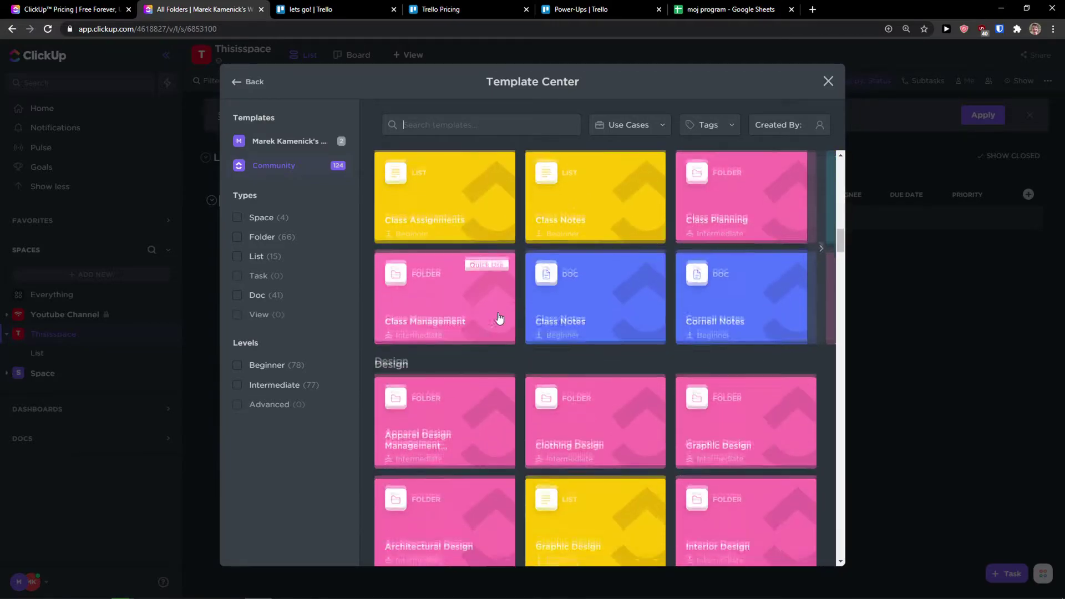
scroll(500, 314, "down", 1)
scroll(500, 311, "down", 2)
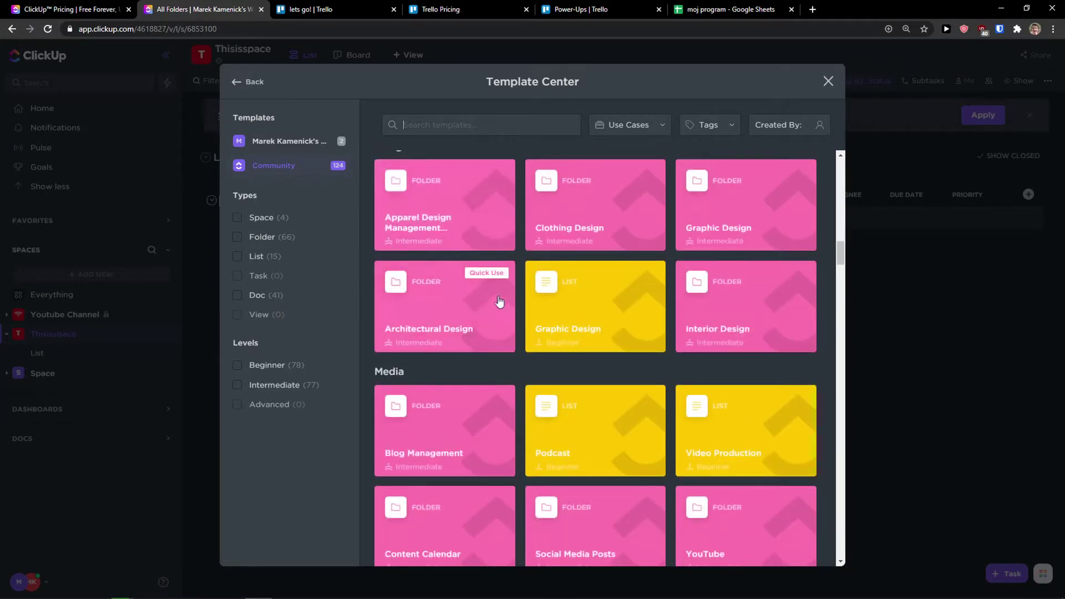
scroll(482, 310, "down", 1)
scroll(450, 330, "down", 1)
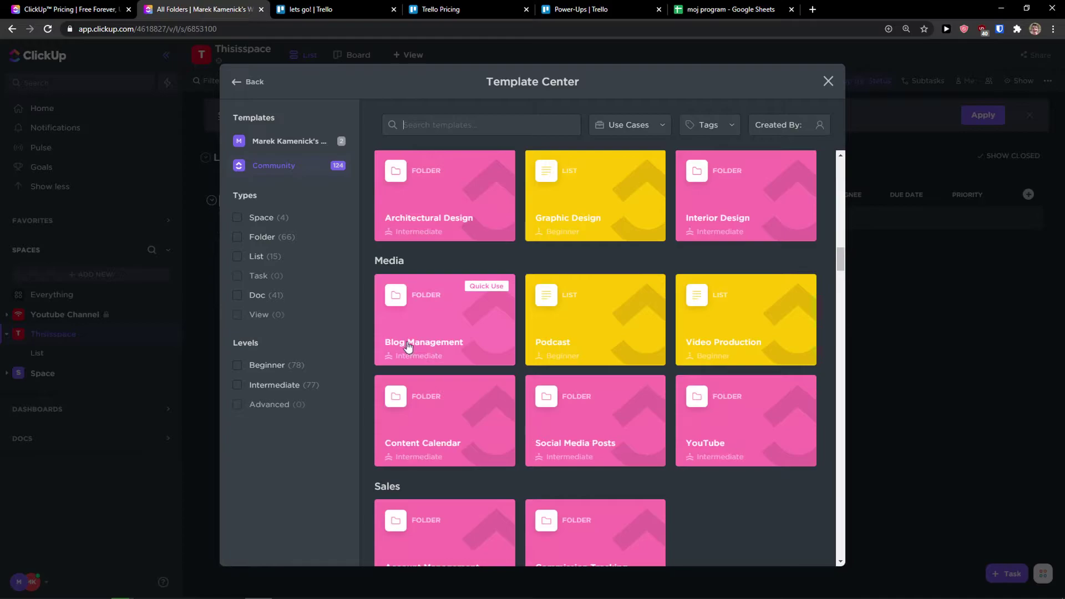
left_click(460, 322)
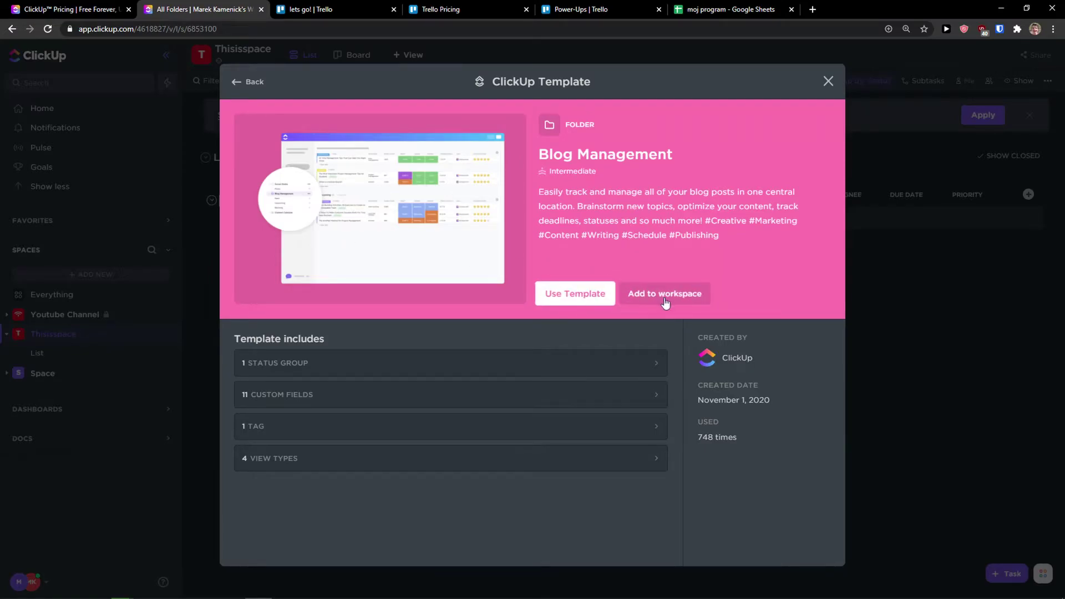
Set Thisisspace as the location for the Blog Management template
left_click(582, 300)
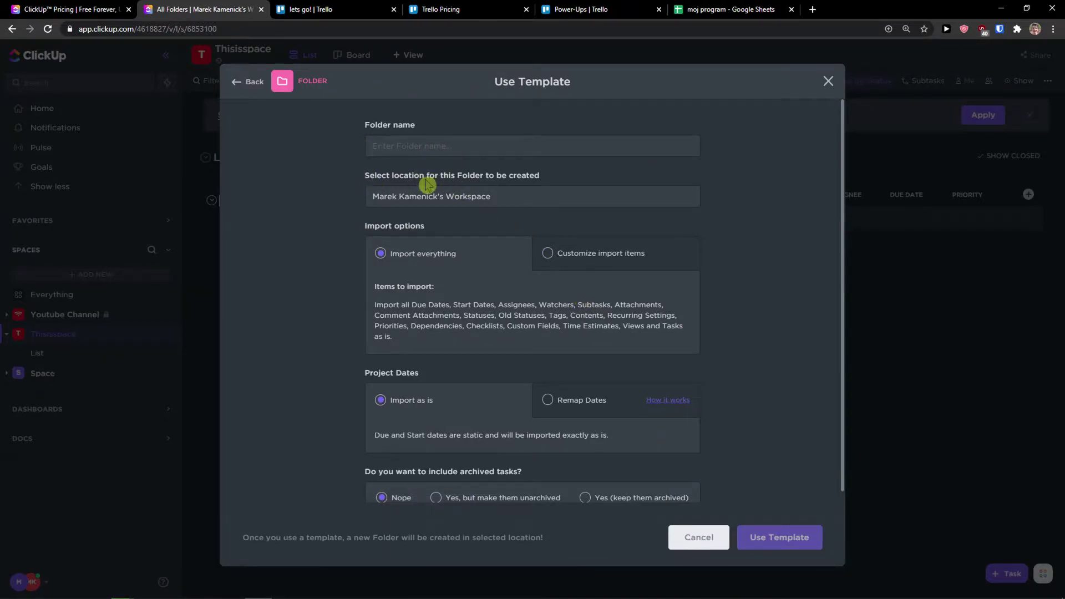
left_click(428, 196)
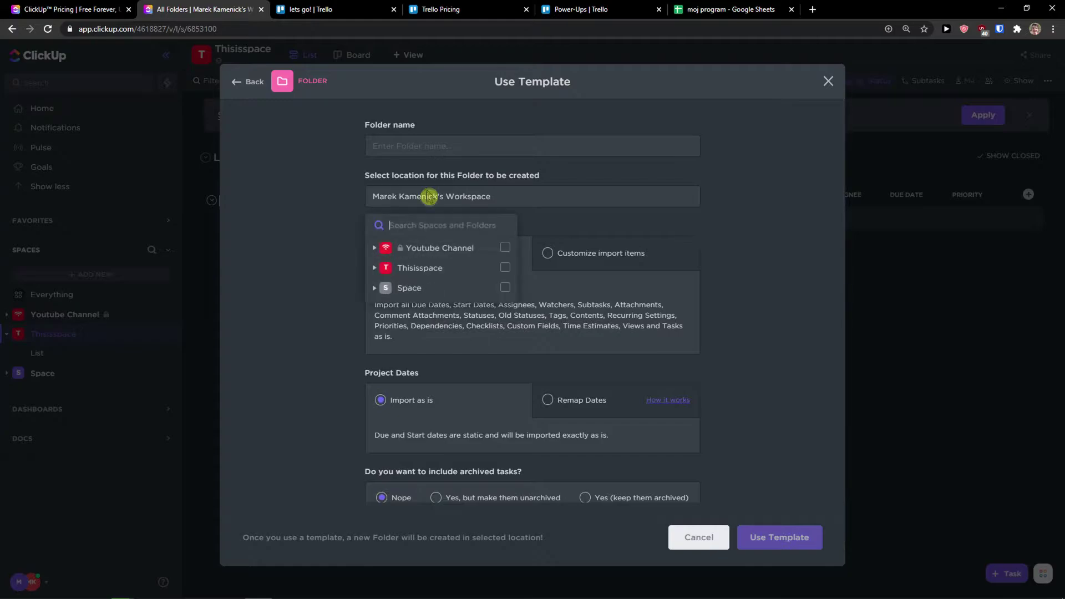
left_click(505, 268)
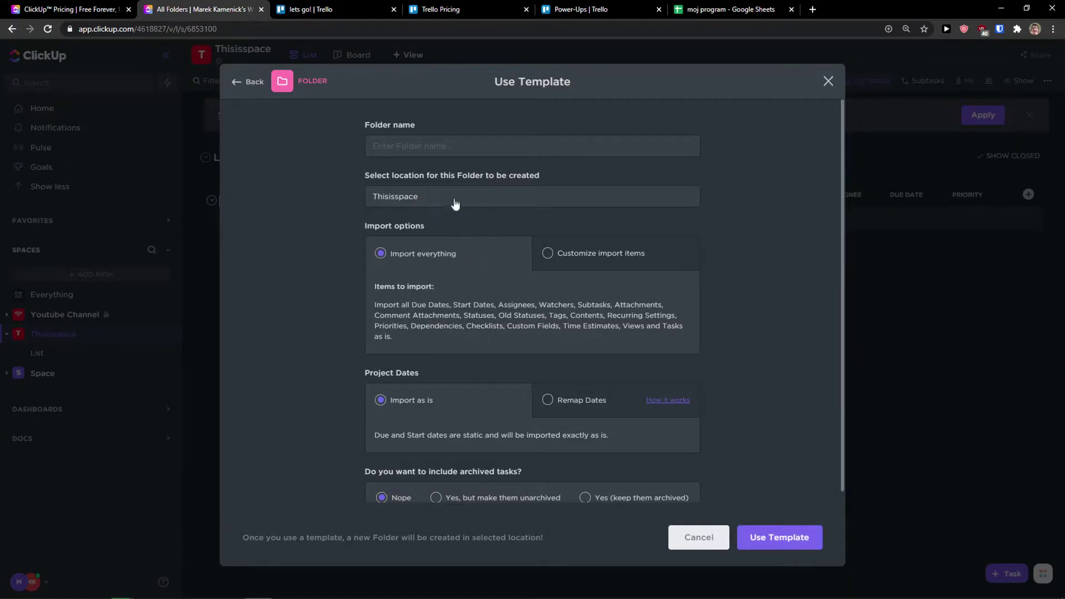
left_click(457, 203)
left_click(375, 268)
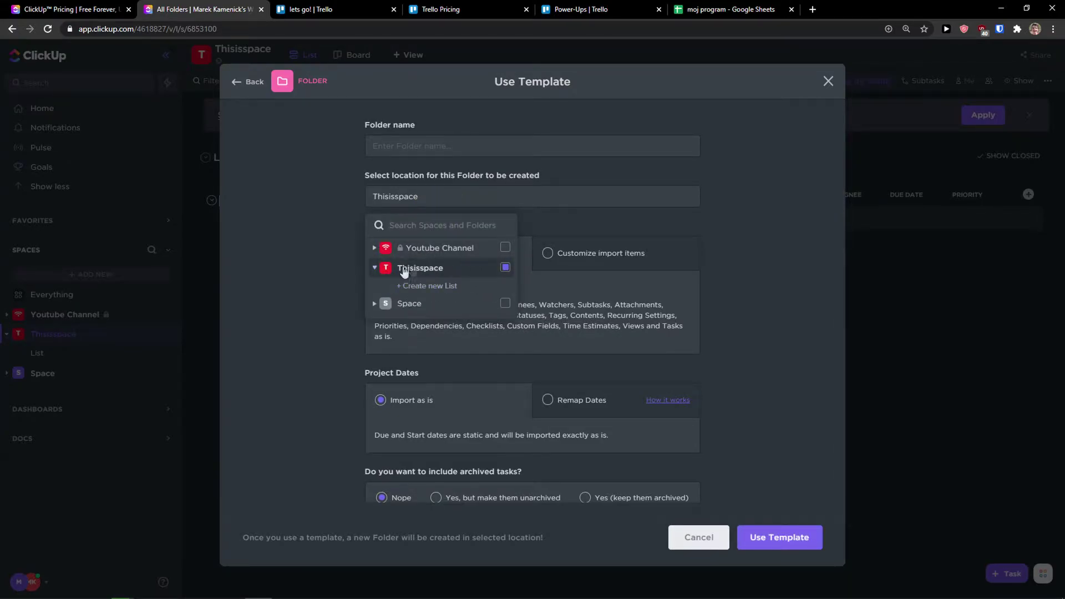
left_click(375, 268)
left_click(757, 291)
Create the Blog Management folder and open it in the sidebar
scroll(735, 416, "down", 1)
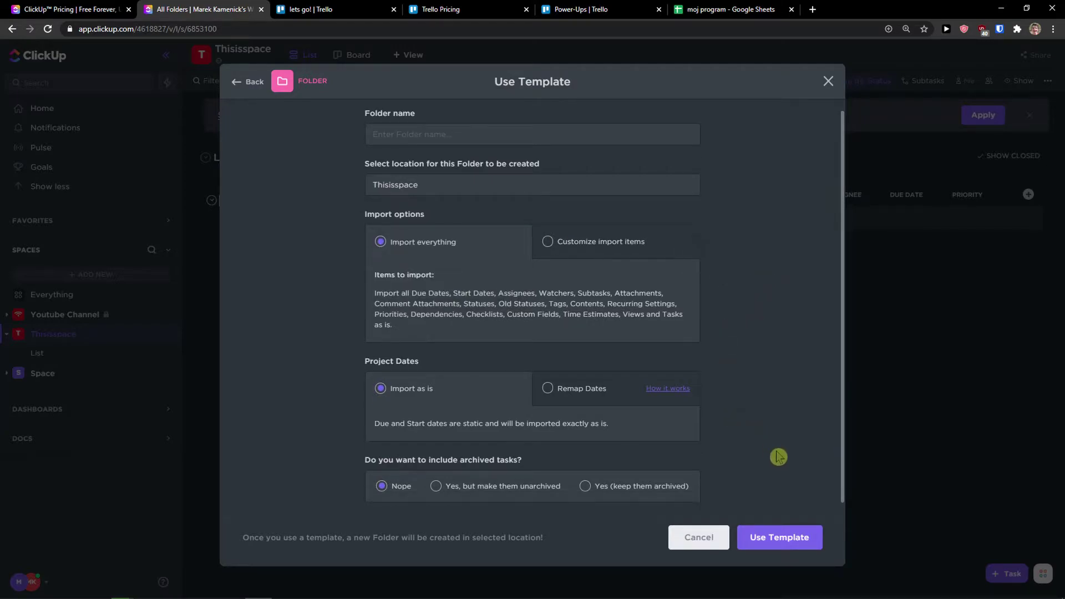
left_click(782, 533)
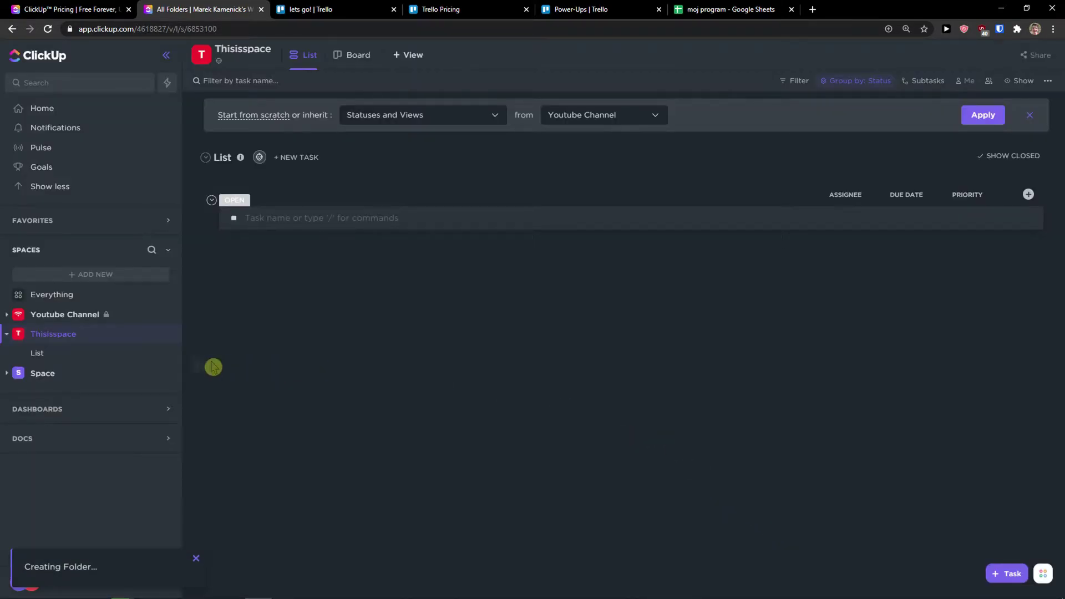
left_click(71, 357)
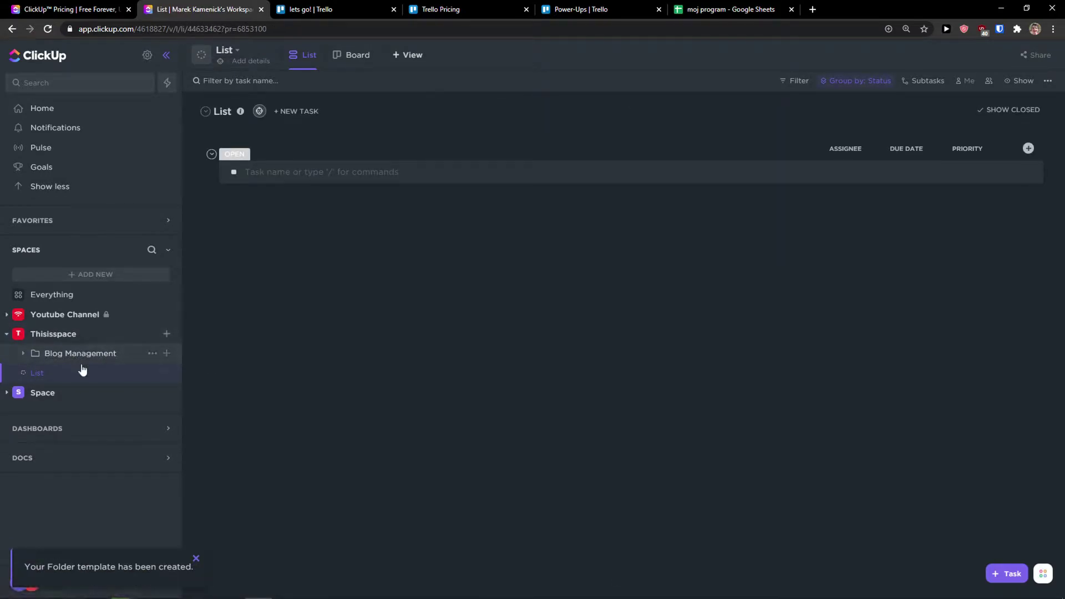
left_click(82, 355)
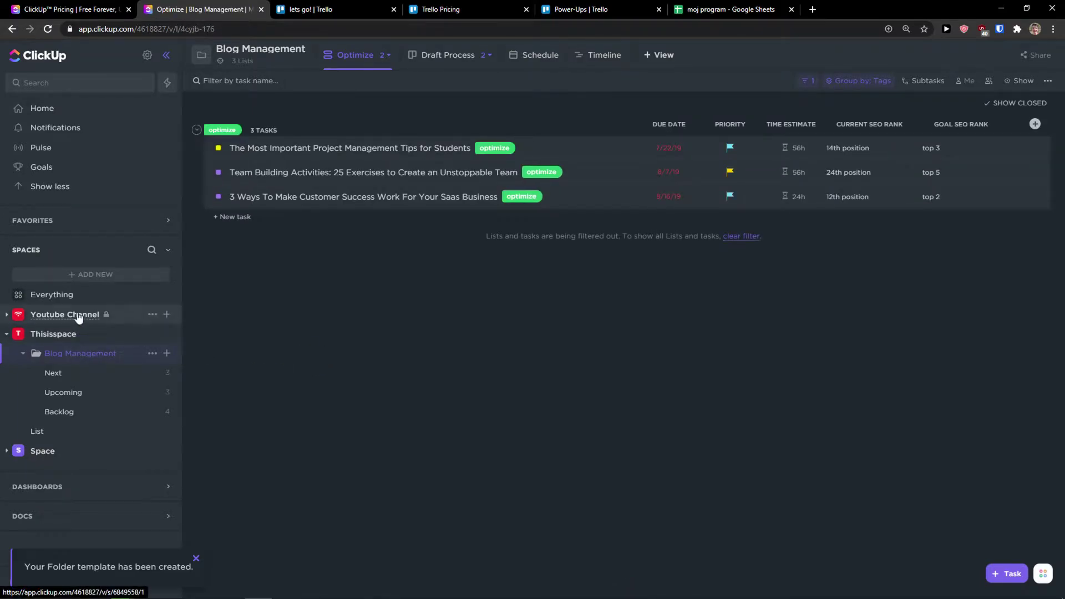
Go from the lets go! board to Trello's template gallery and scroll to Design
left_click(333, 8)
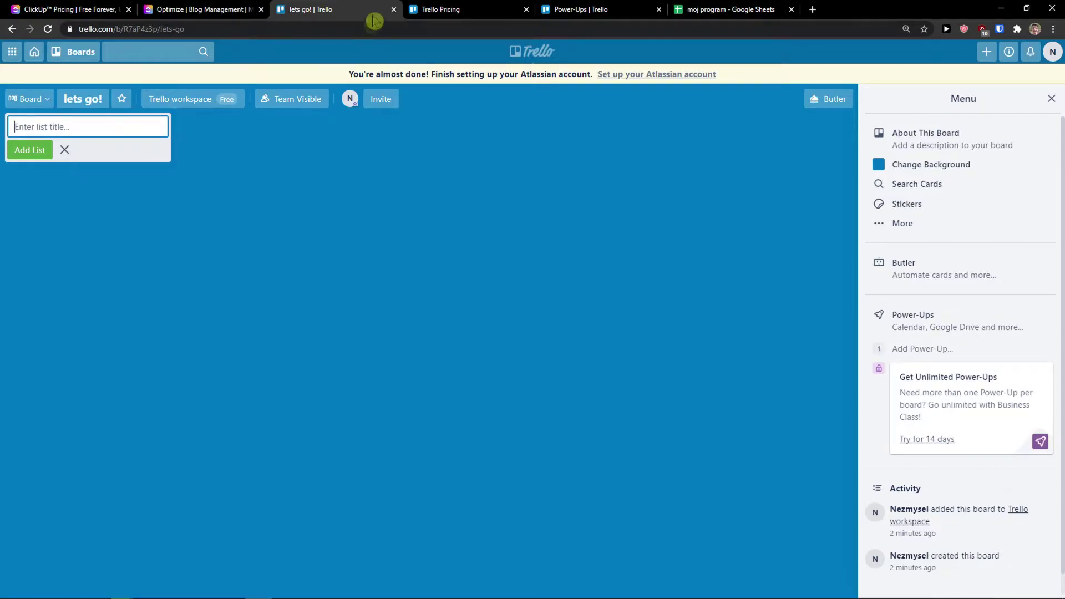
left_click(12, 30)
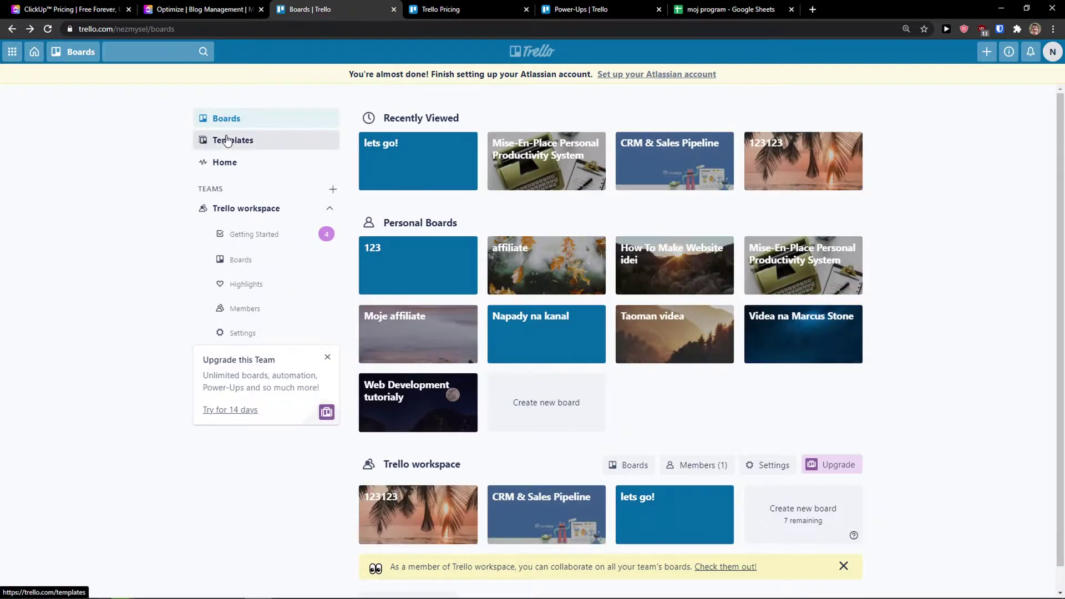
left_click(227, 140)
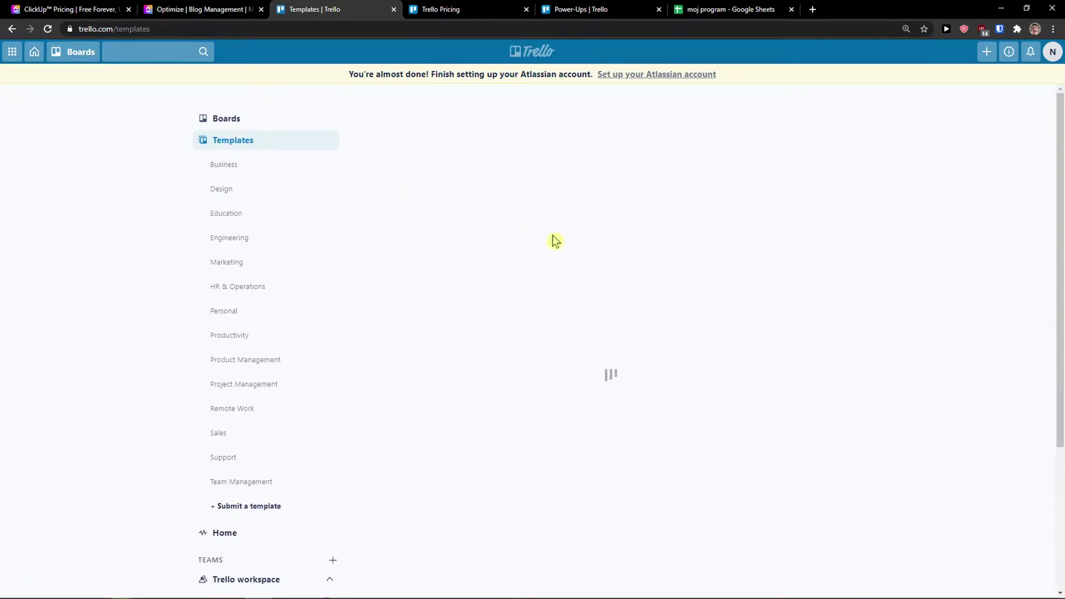
scroll(524, 233, "down", 1)
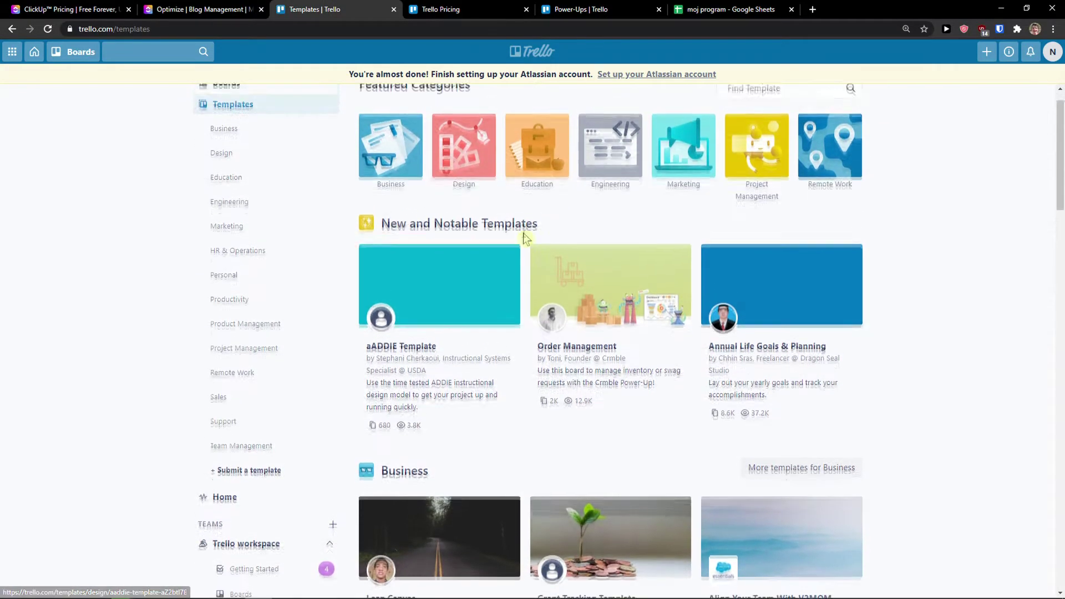
scroll(523, 233, "down", 2)
scroll(524, 238, "down", 3)
scroll(521, 236, "down", 2)
scroll(521, 230, "down", 1)
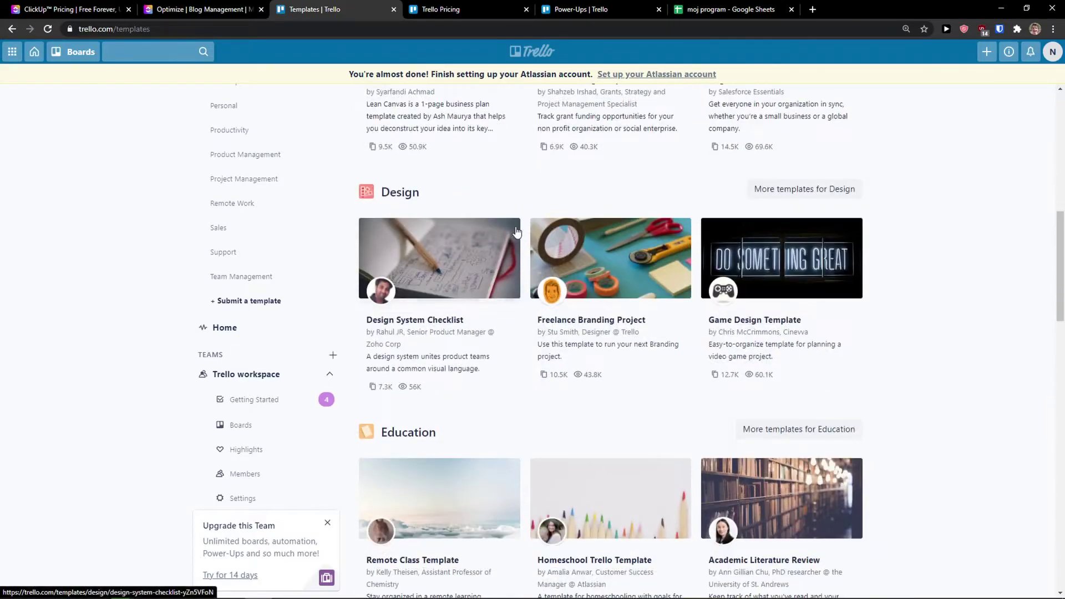
scroll(520, 224, "down", 1)
scroll(520, 224, "down", 1)
scroll(513, 222, "down", 2)
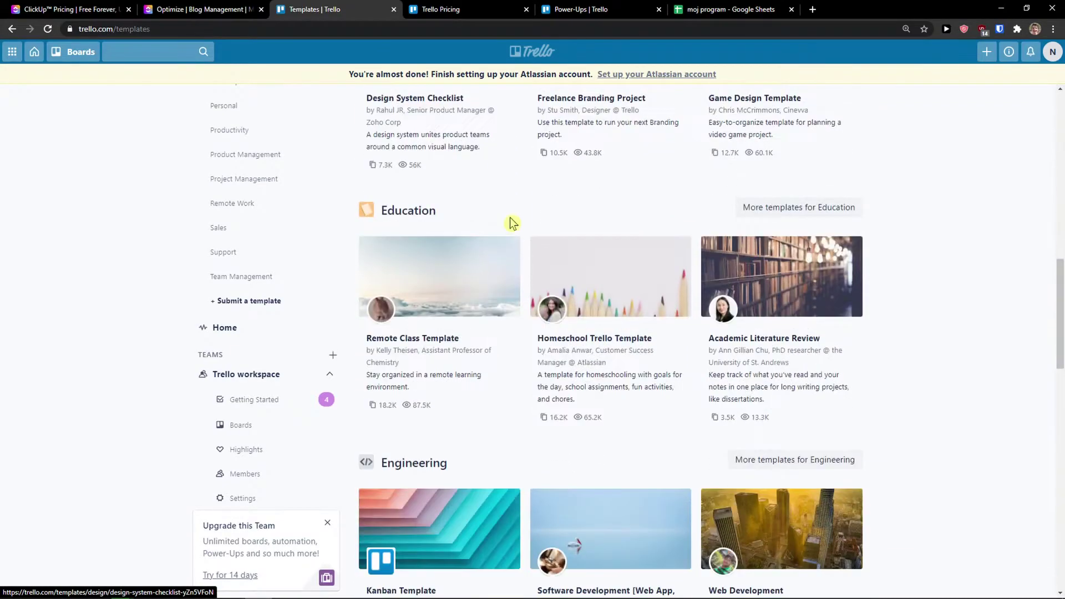
scroll(553, 270, "up", 2)
scroll(483, 302, "up", 1)
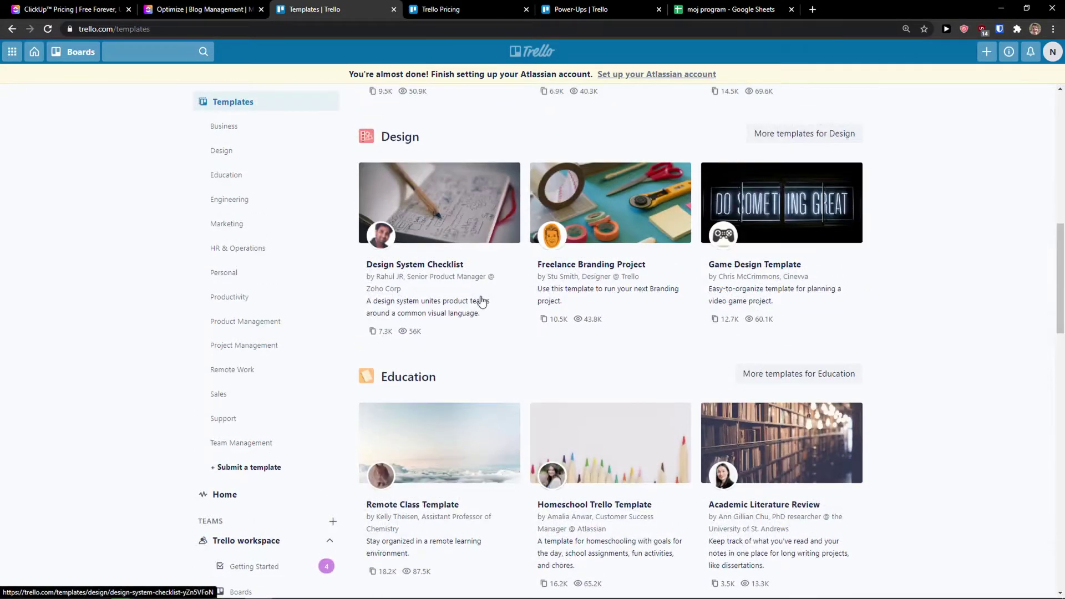
Create a Freelance Branding Project board from the template with Keep Cards unchecked
left_click(562, 266)
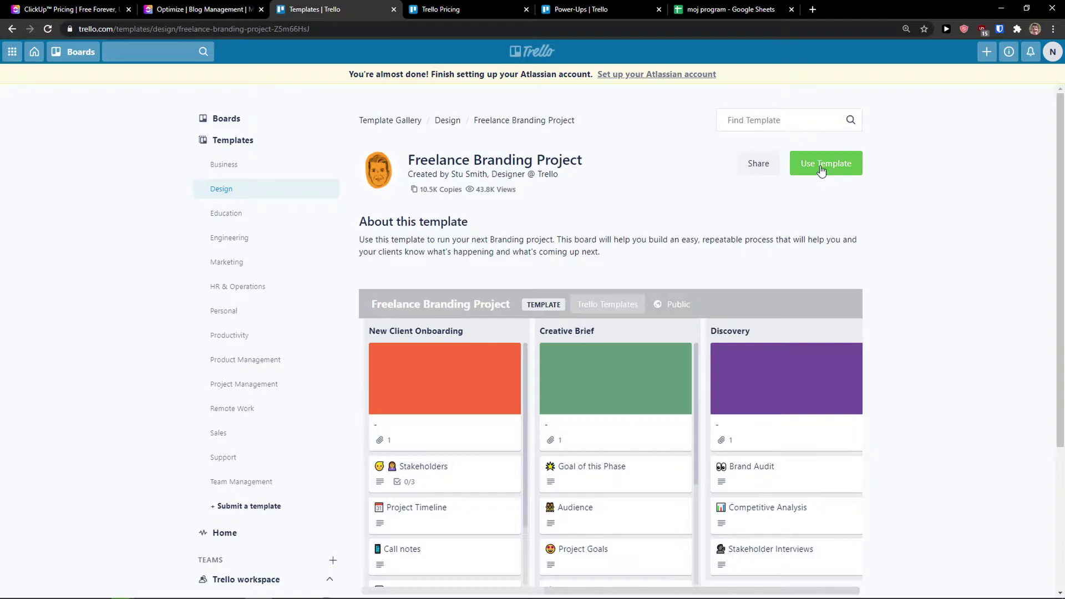
scroll(822, 170, "down", 3)
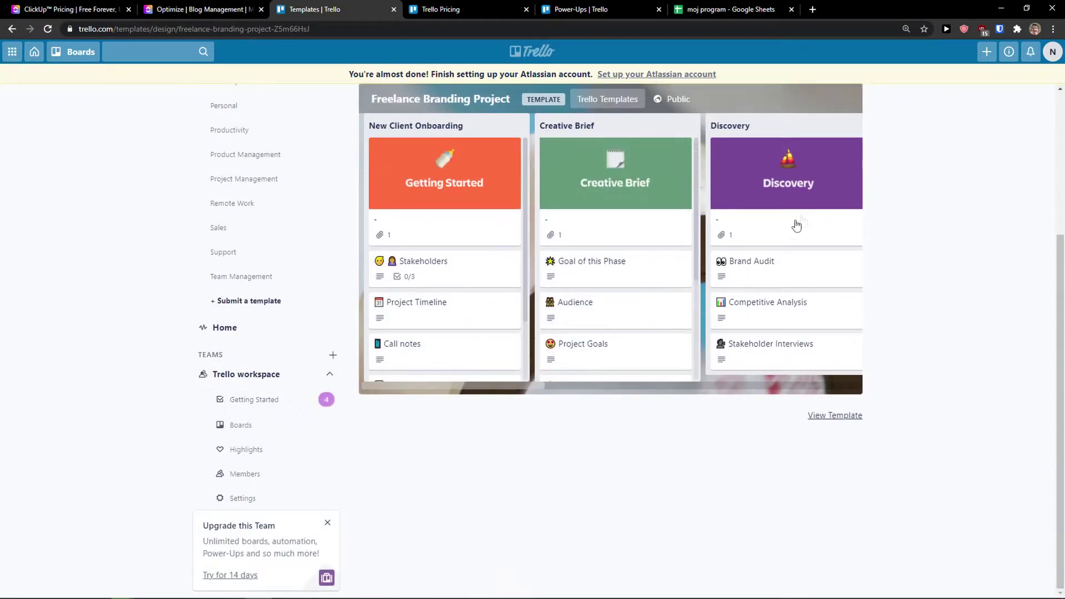
scroll(797, 226, "up", 4)
left_click(827, 166)
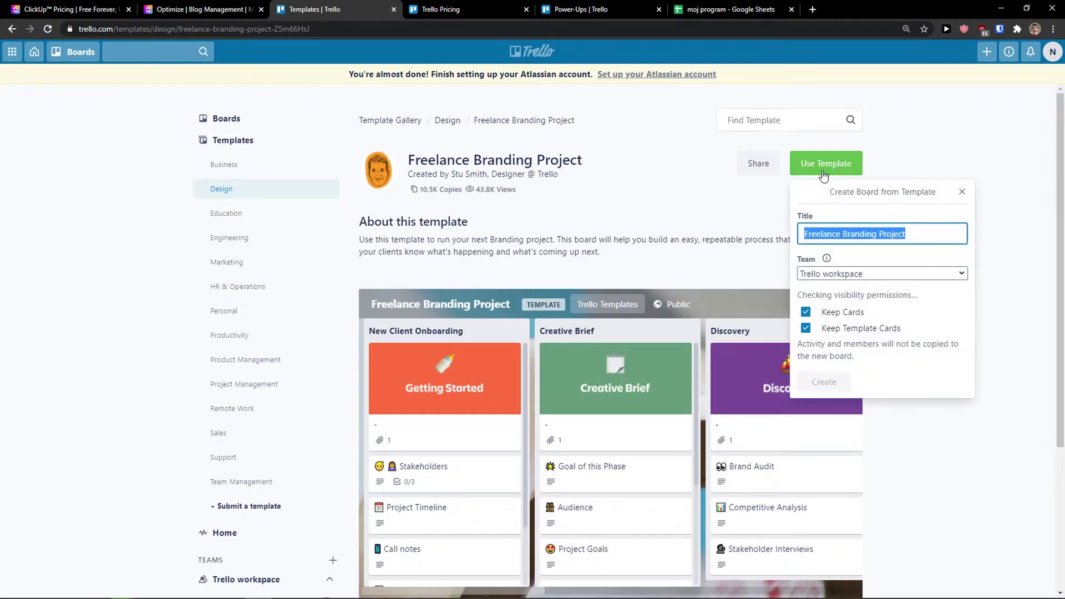
left_click(827, 274)
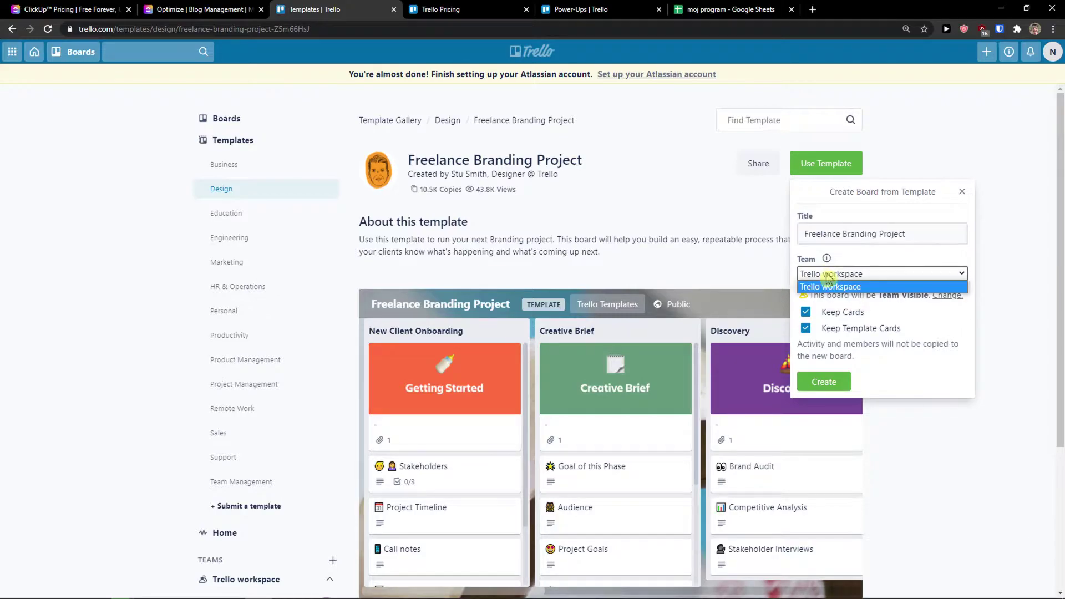
left_click(806, 312)
left_click(821, 383)
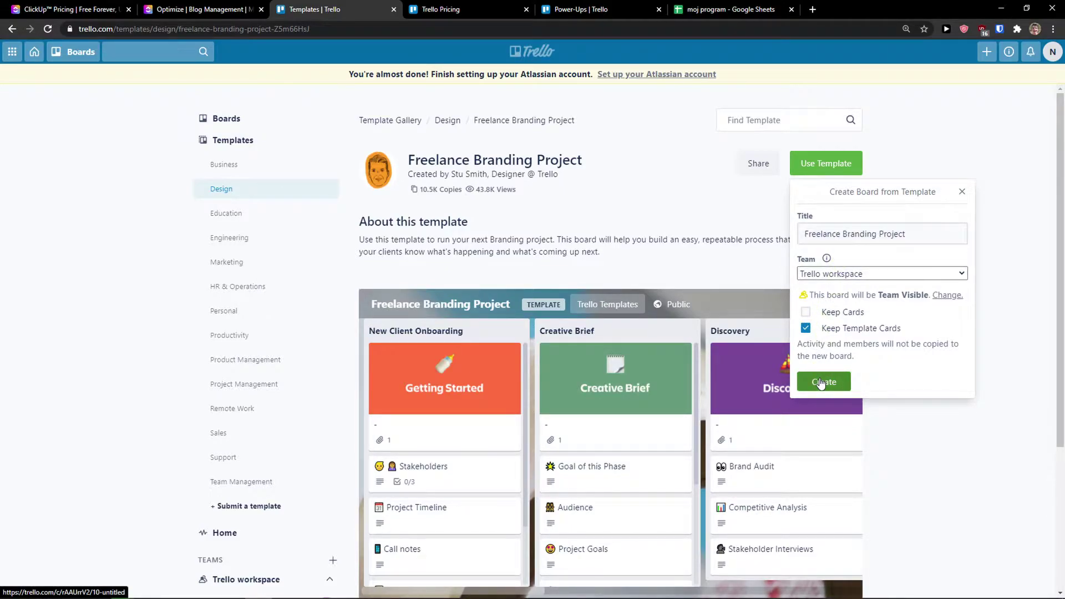
left_click(821, 383)
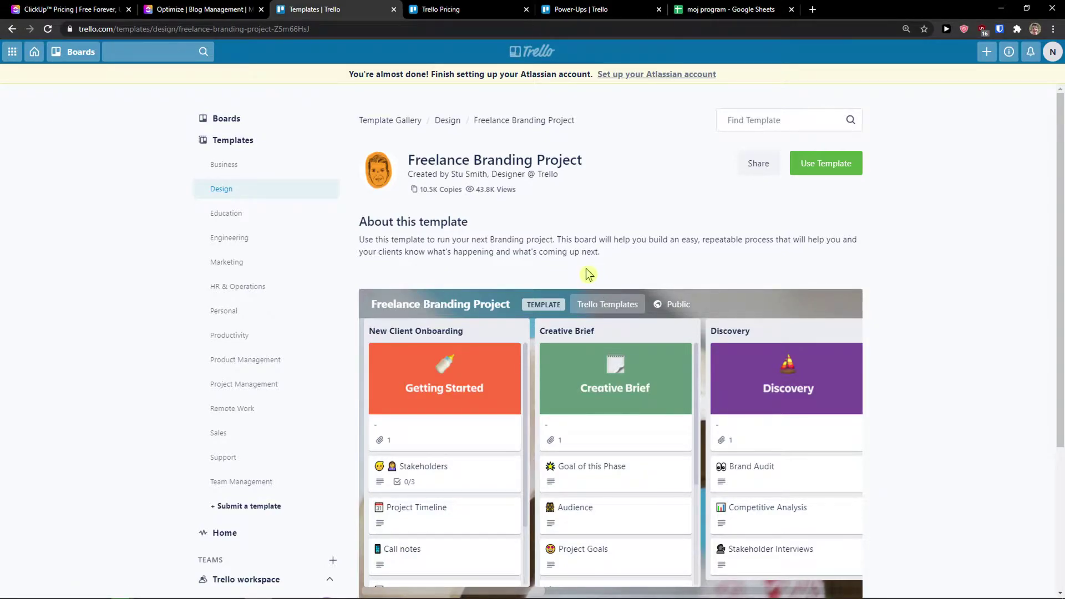
right_click(572, 260)
left_click(515, 231)
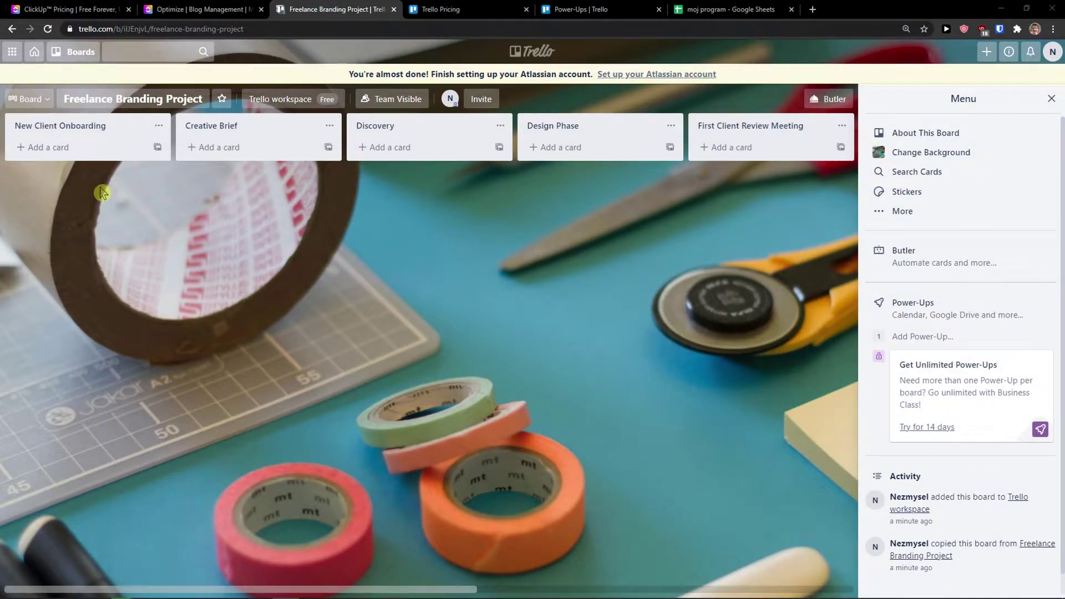
Create a card titled 'Youtube' in the New Client Onboarding list and close the card composer
left_click(58, 149)
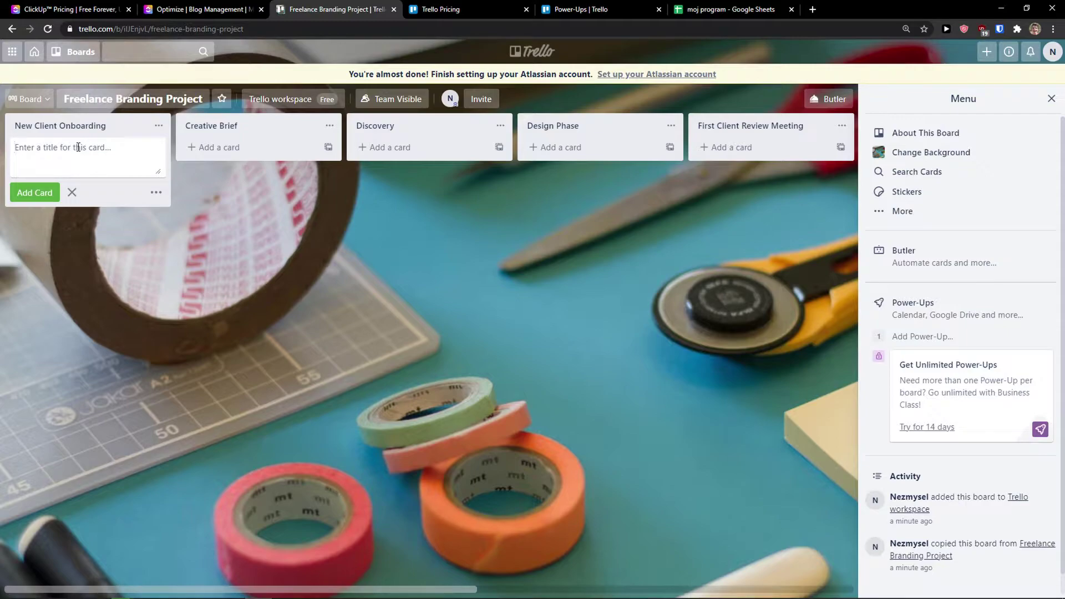
type("Youtube")
left_click(19, 203)
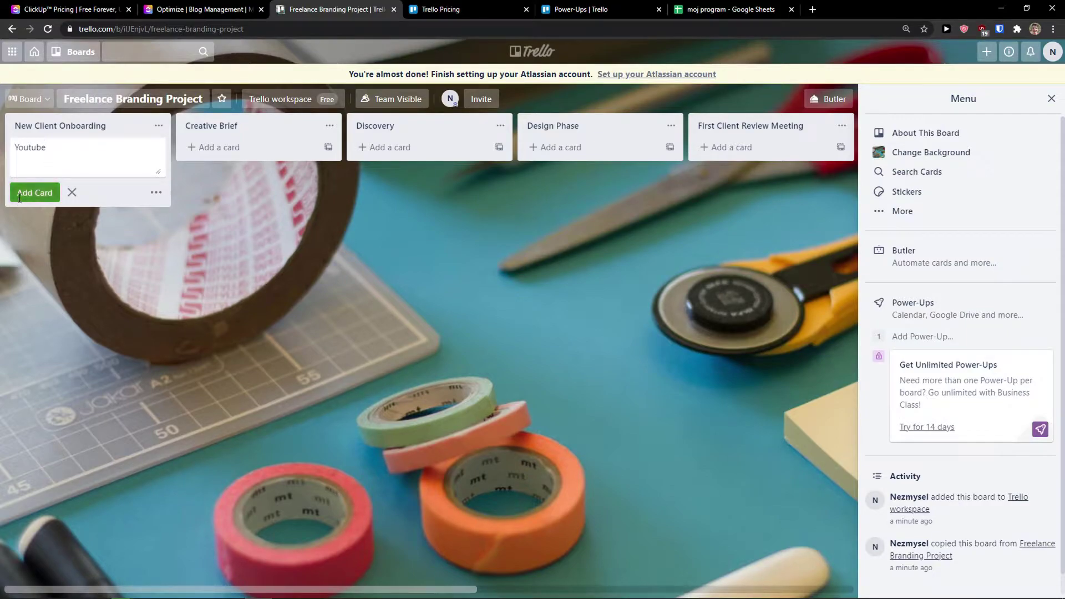
left_click(77, 272)
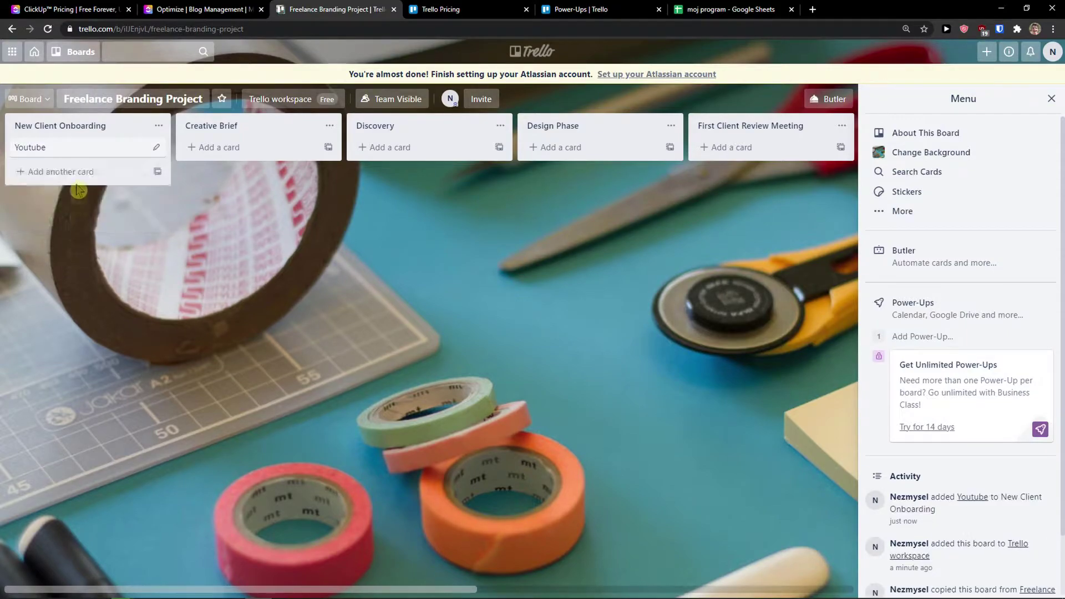
Open the Youtube card and try the description and comment fields without saving anything
left_click(83, 154)
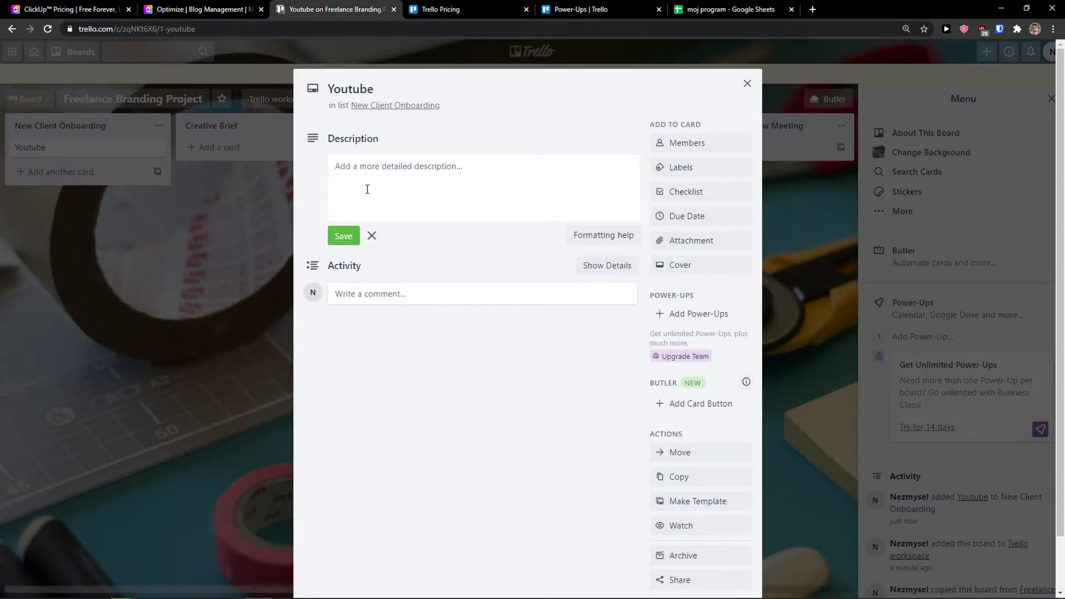
left_click(366, 89)
left_click(368, 166)
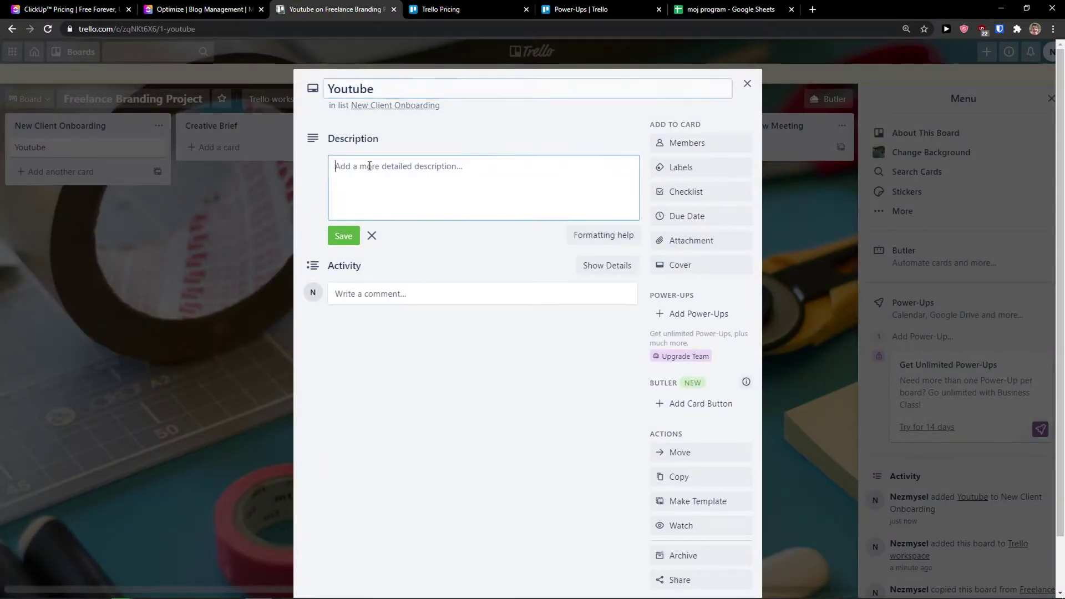
left_click(361, 289)
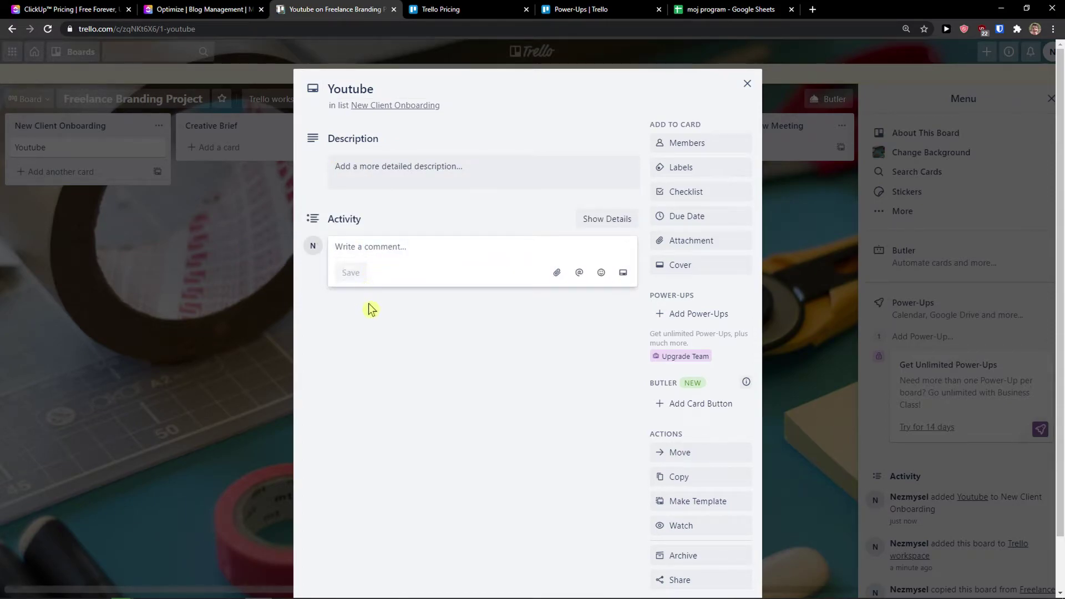
left_click(369, 305)
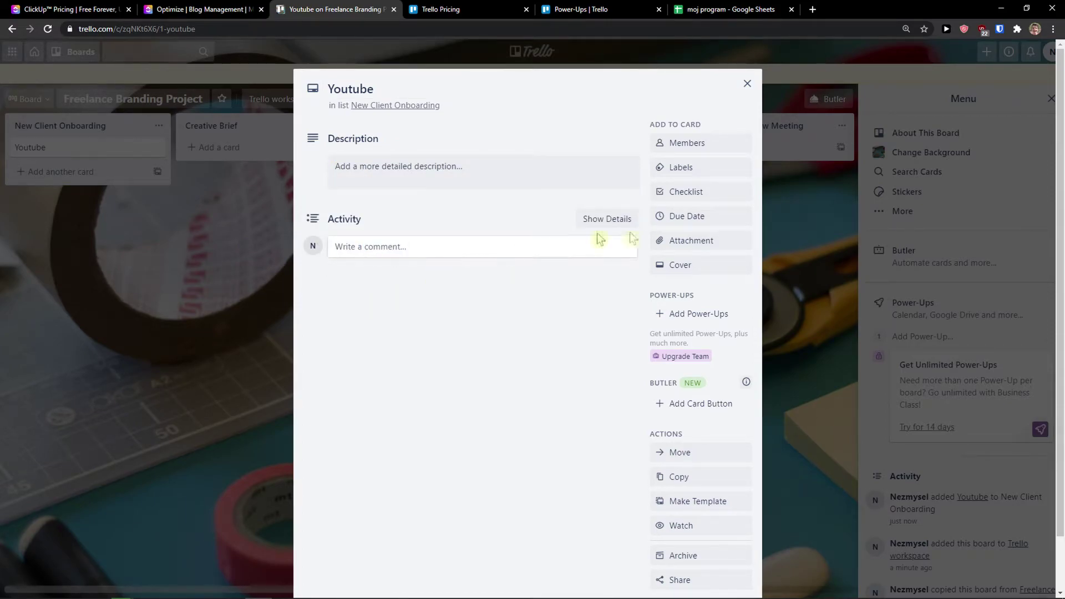
Apply the green label to the Youtube card, leaving members and checklist unchanged
left_click(688, 145)
left_click(680, 171)
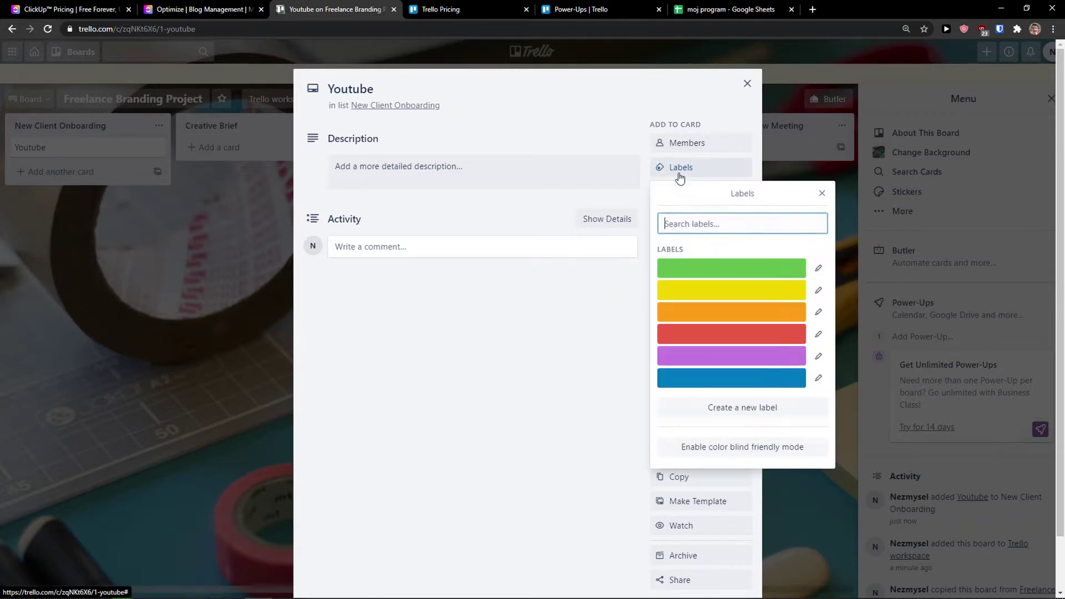
left_click(716, 269)
left_click(578, 331)
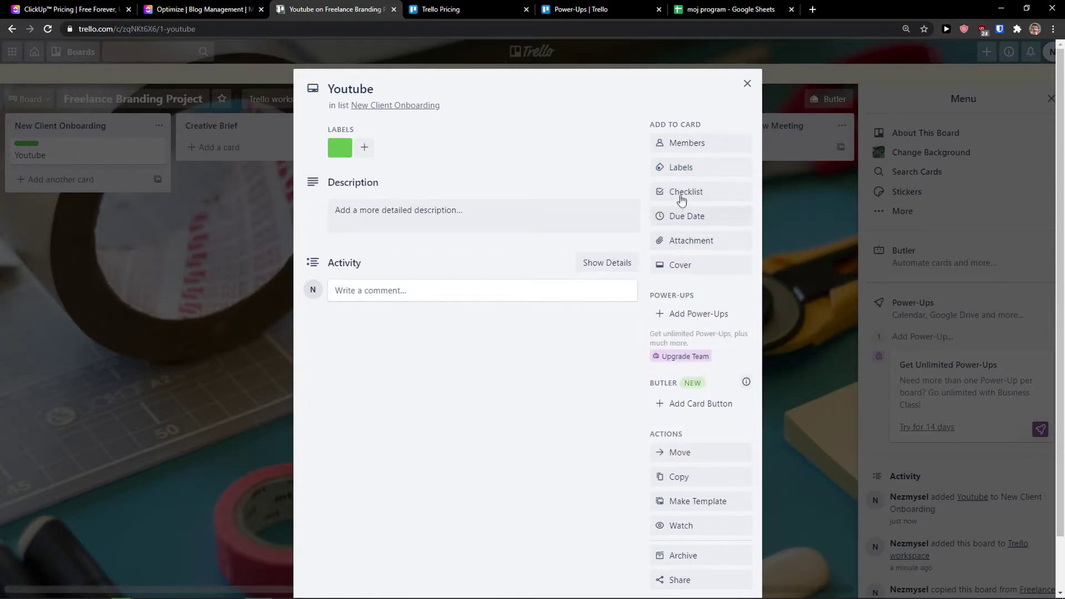
left_click(682, 194)
left_click(573, 332)
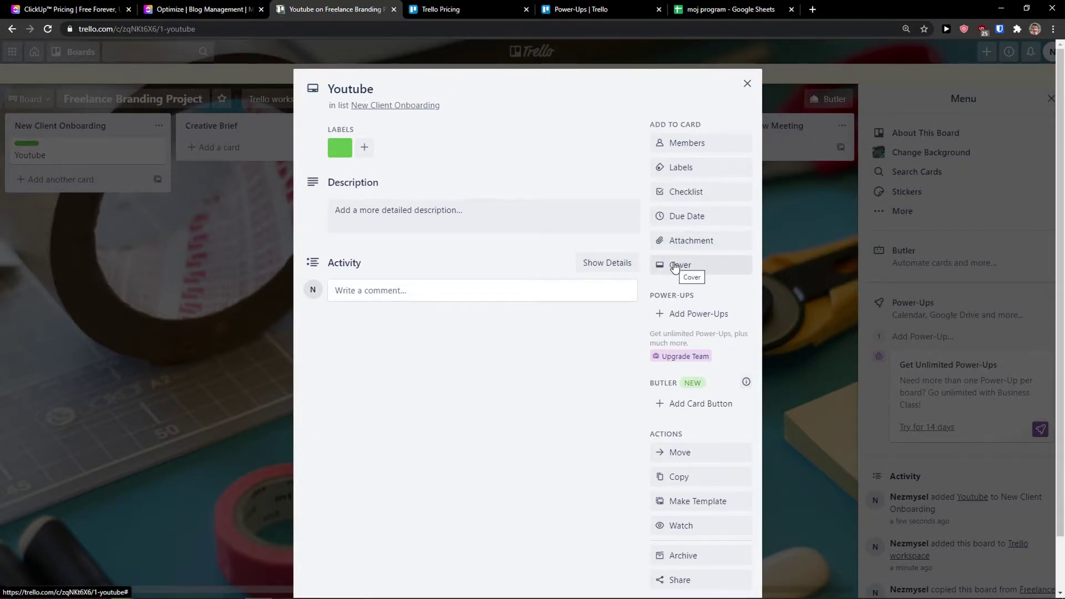
scroll(677, 268, "down", 1)
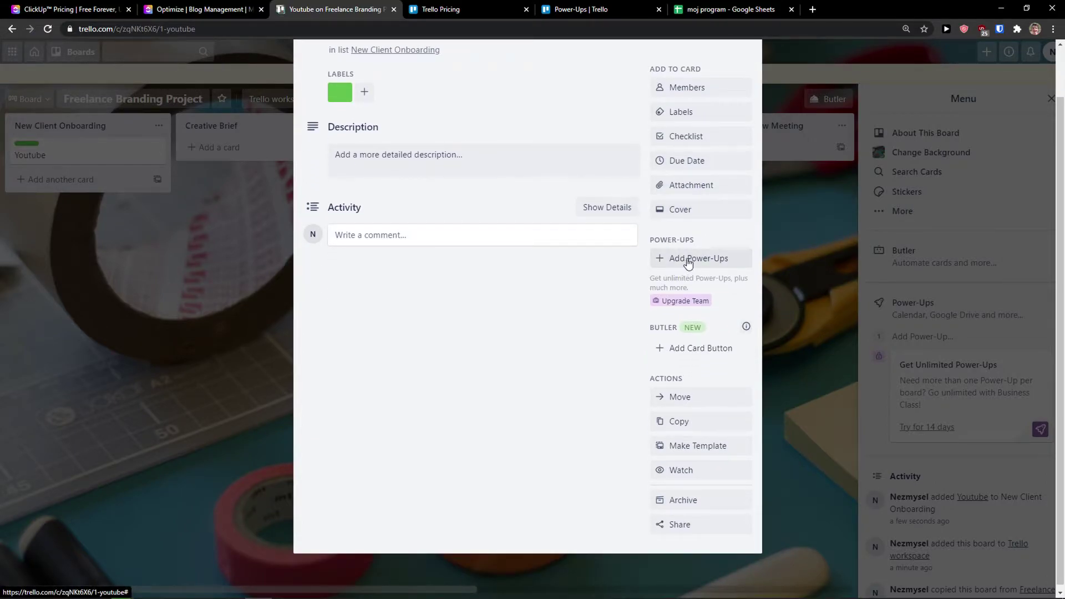
scroll(630, 278, "up", 1)
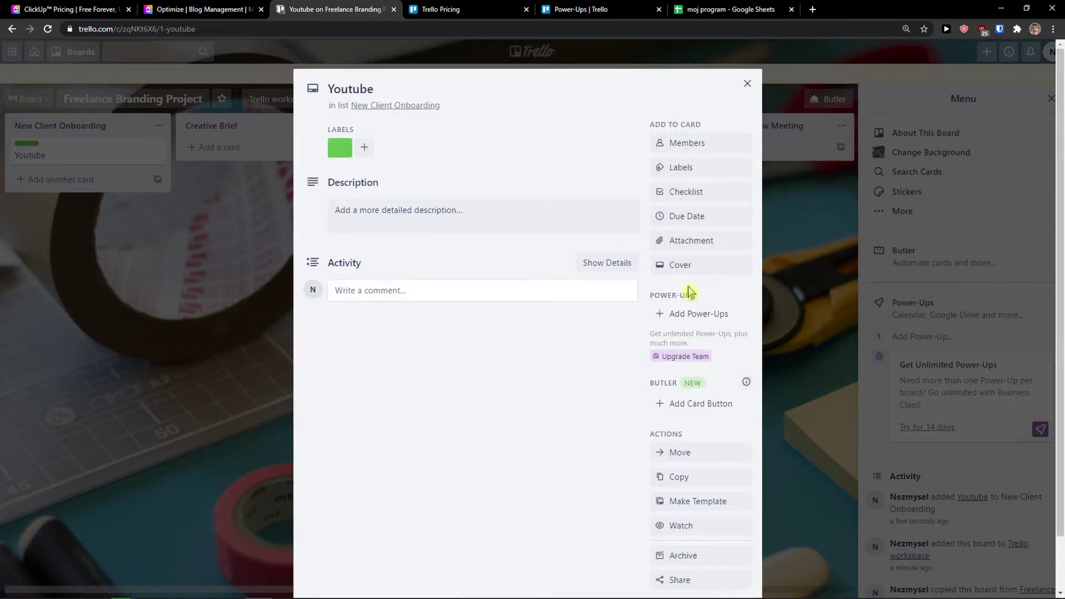
scroll(638, 333, "down", 1)
scroll(633, 336, "up", 1)
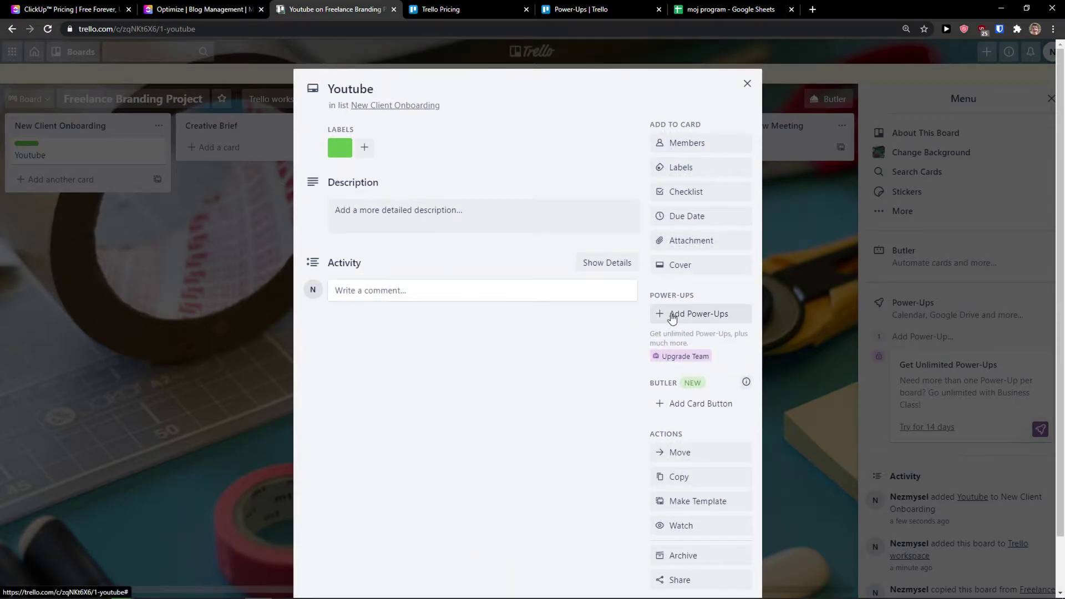
Find the Time Tracker - Chronos Power-Up by searching and add it to the board
left_click(672, 315)
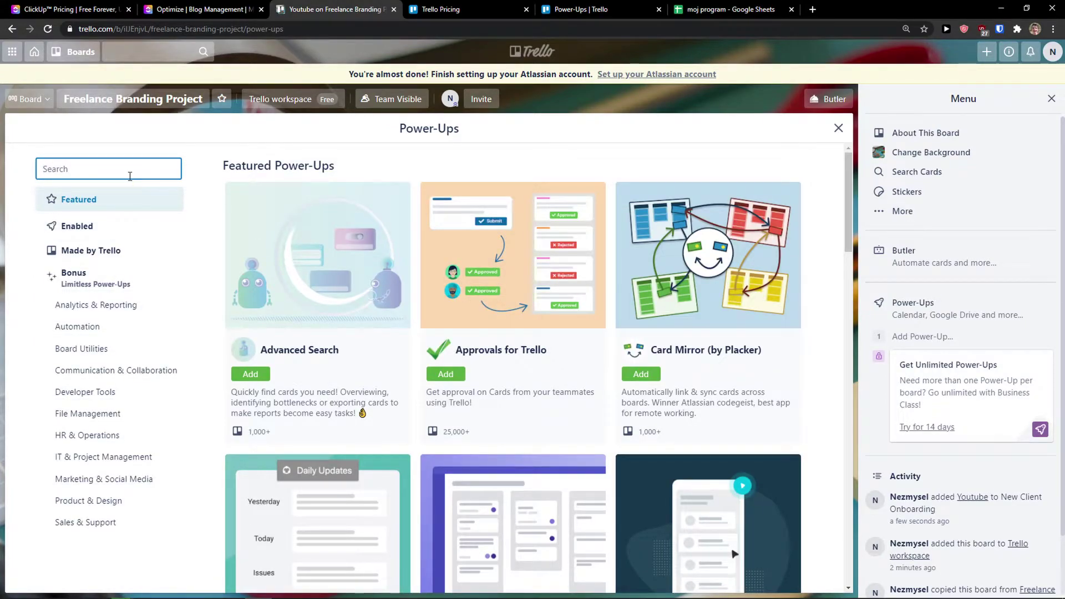
type("time tr")
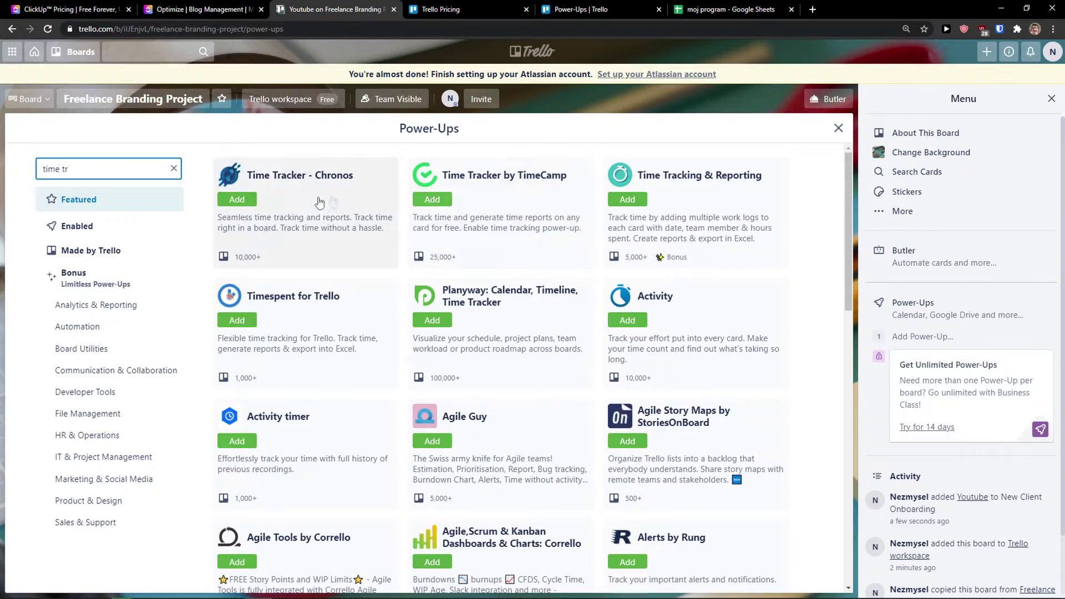
left_click(240, 207)
left_click(546, 378)
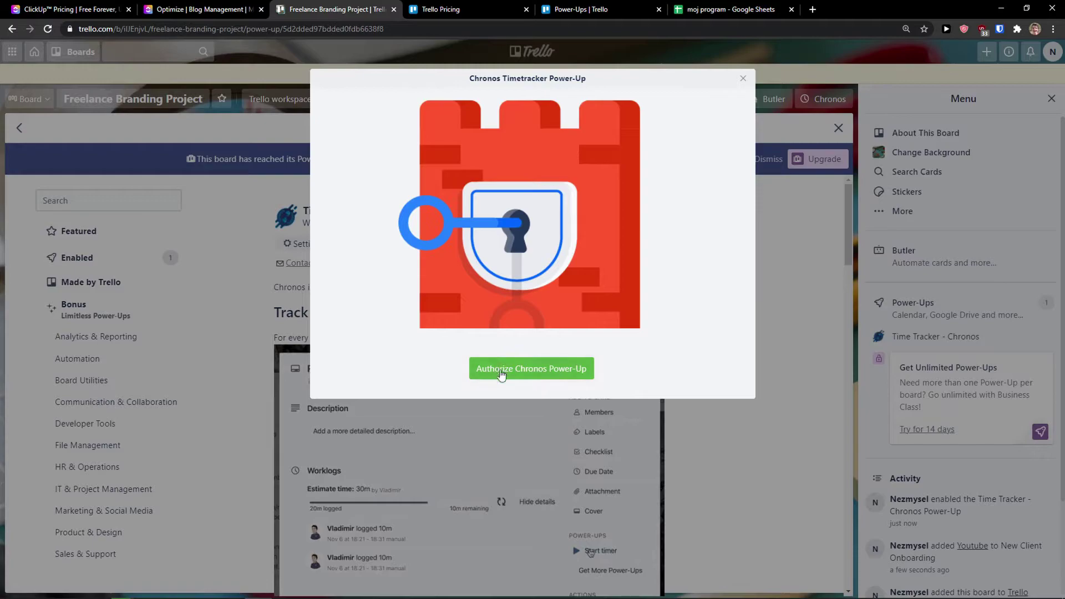
left_click(549, 370)
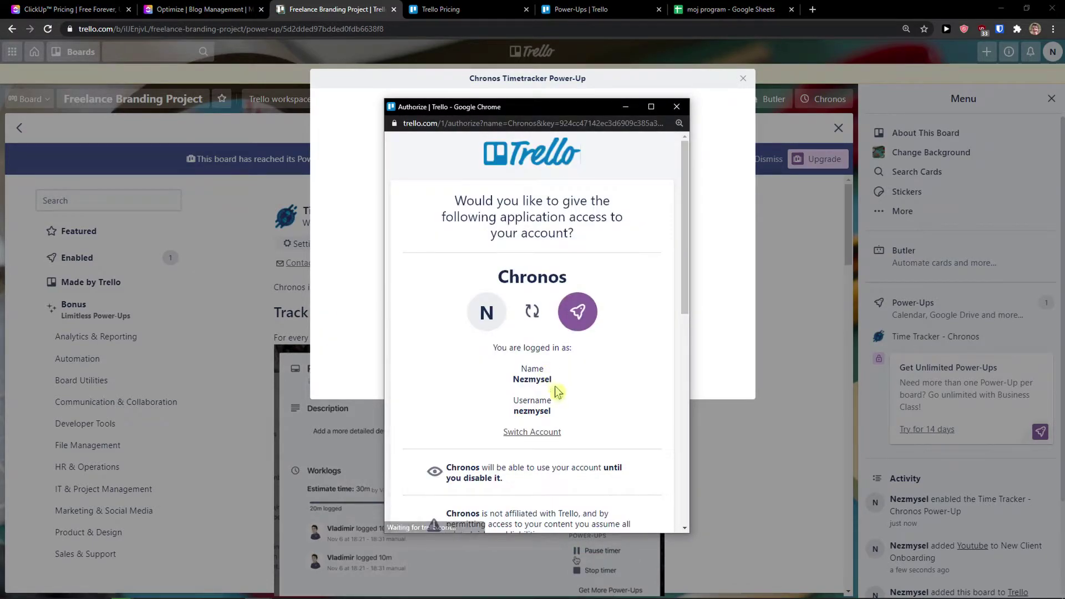
Allow Chronos access to the account and start a timer on the Youtube card
scroll(542, 388, "down", 3)
scroll(543, 399, "down", 1)
scroll(538, 402, "down", 2)
scroll(521, 427, "down", 2)
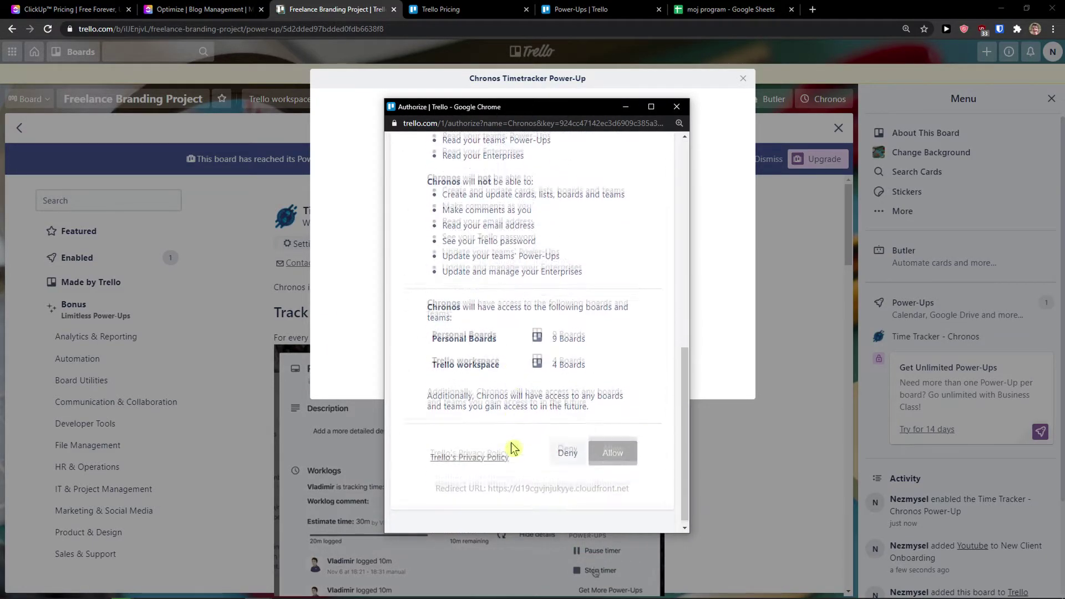
scroll(549, 444, "down", 1)
left_click(612, 446)
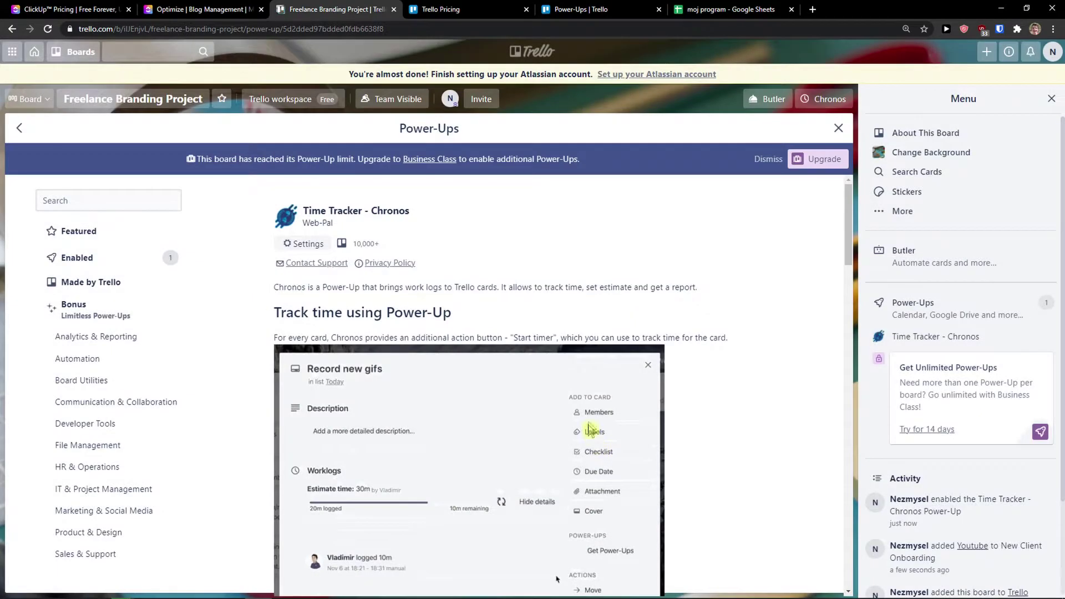
left_click(838, 128)
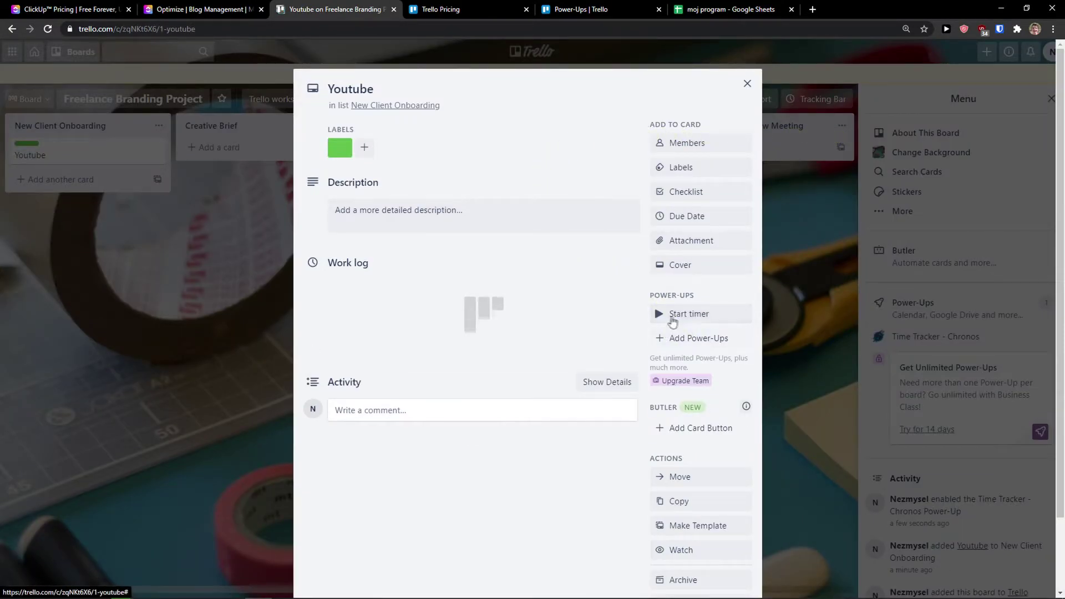
scroll(669, 310, "down", 1)
scroll(665, 316, "up", 1)
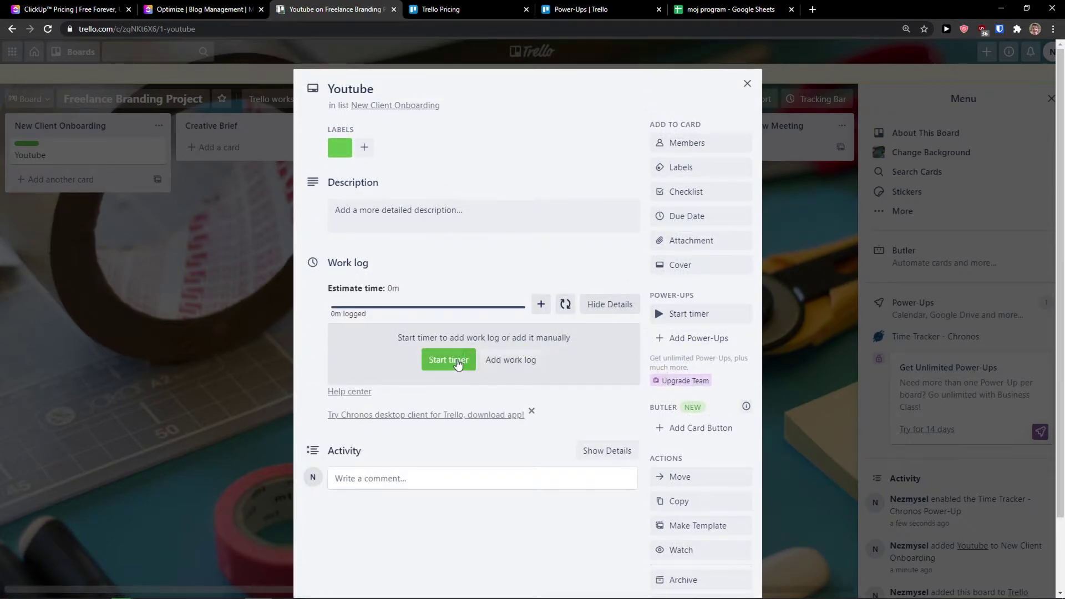
left_click(450, 361)
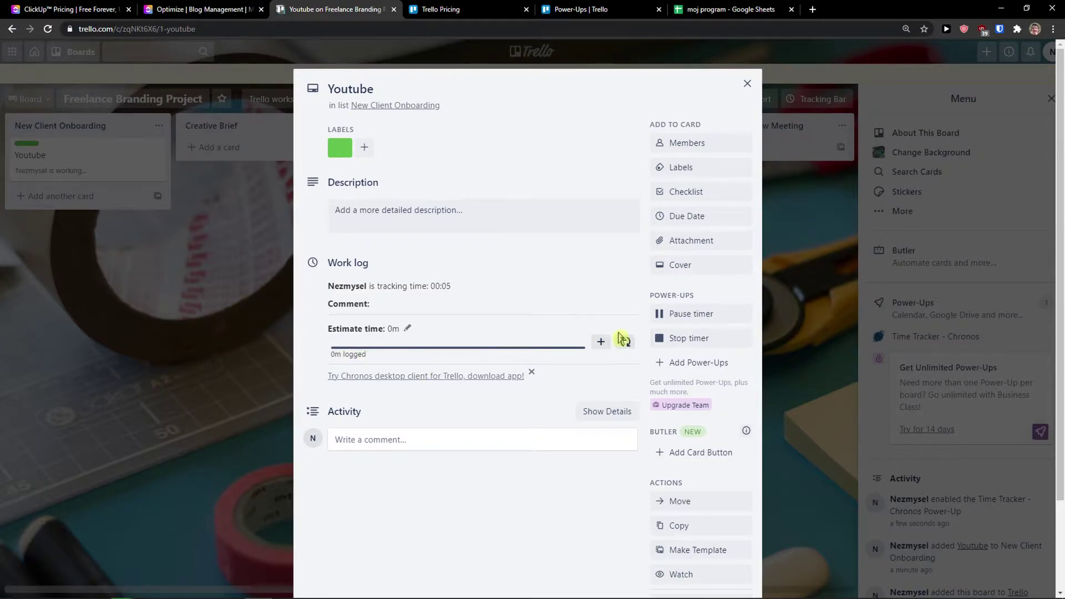
Open the manual worklog form and dismiss it without logging time
left_click(601, 344)
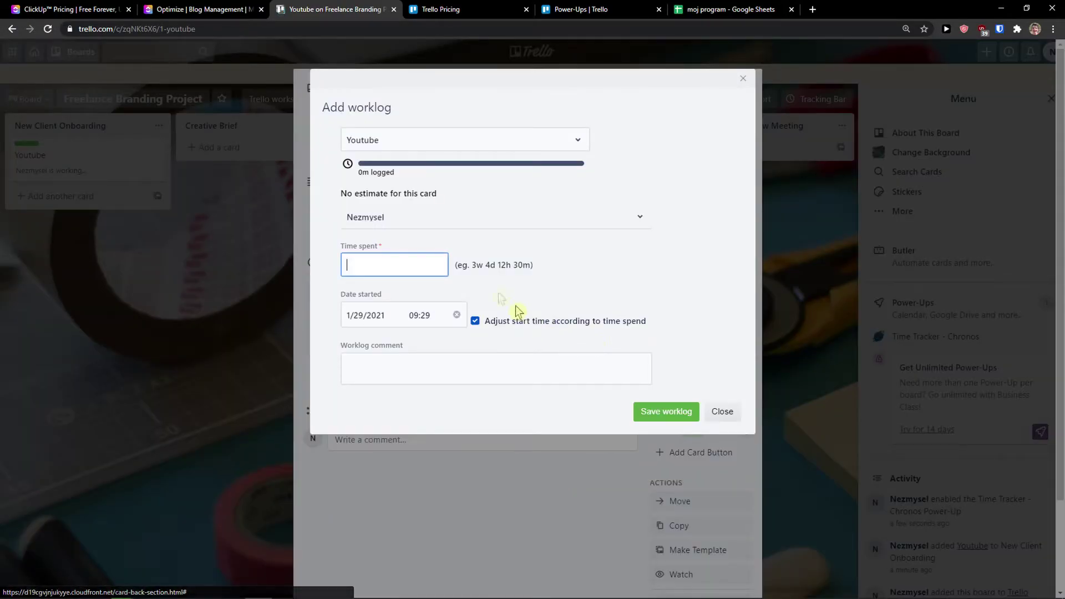
left_click(724, 410)
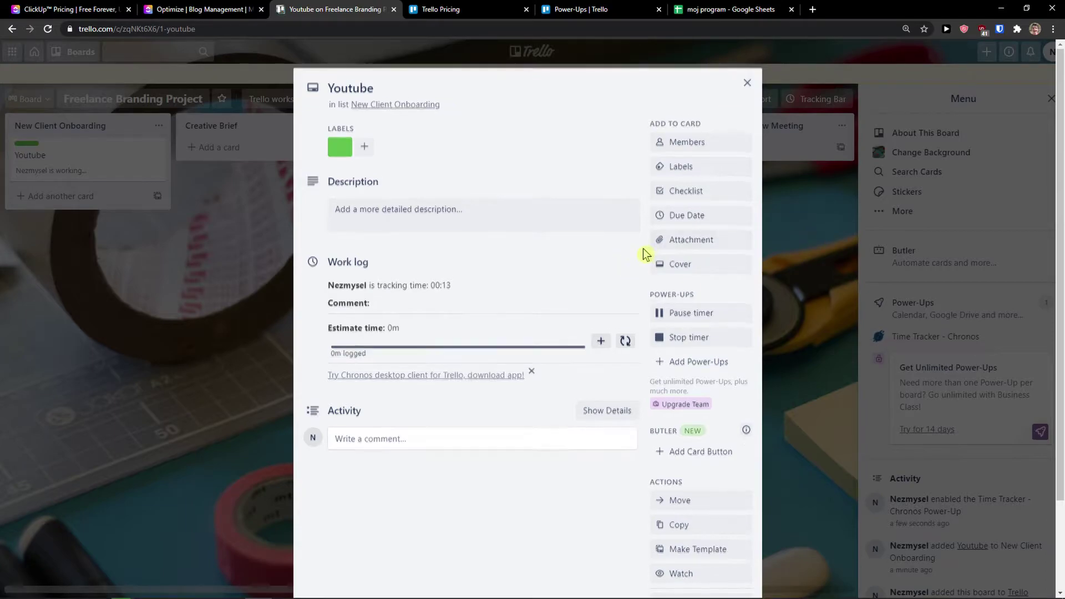
scroll(611, 252, "down", 2)
scroll(608, 247, "up", 2)
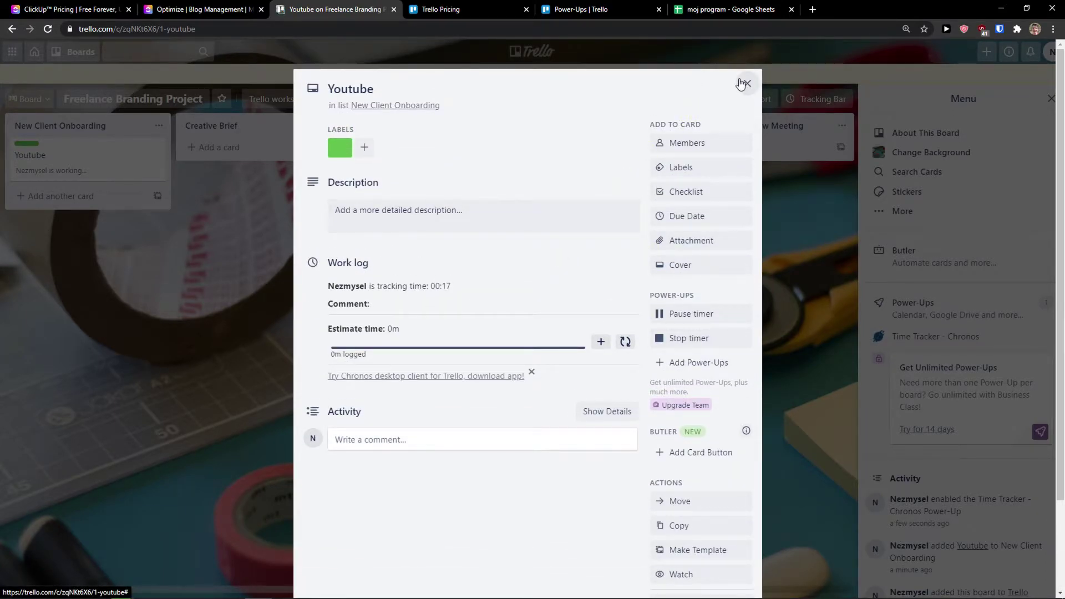
scroll(602, 272, "down", 2)
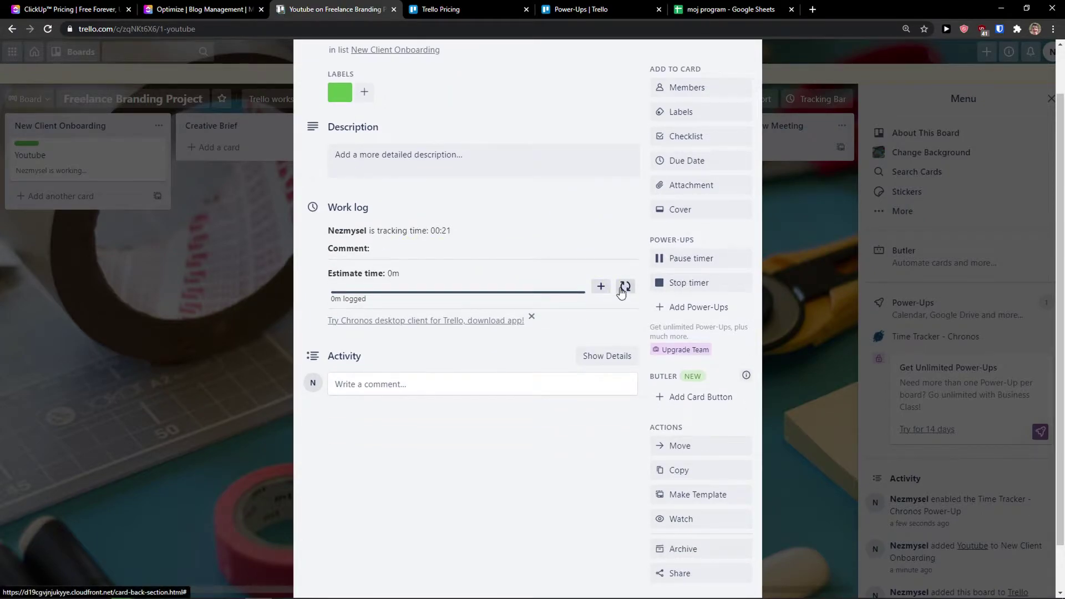
Stop the Youtube card's timer with 22 seconds logged, then close the card
left_click(685, 284)
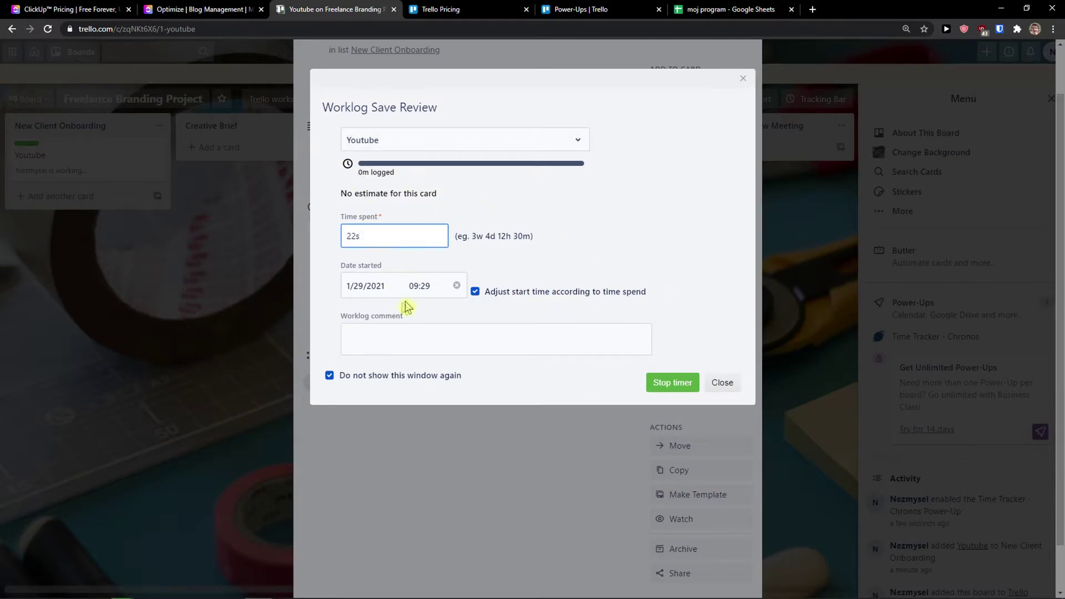
left_click(658, 382)
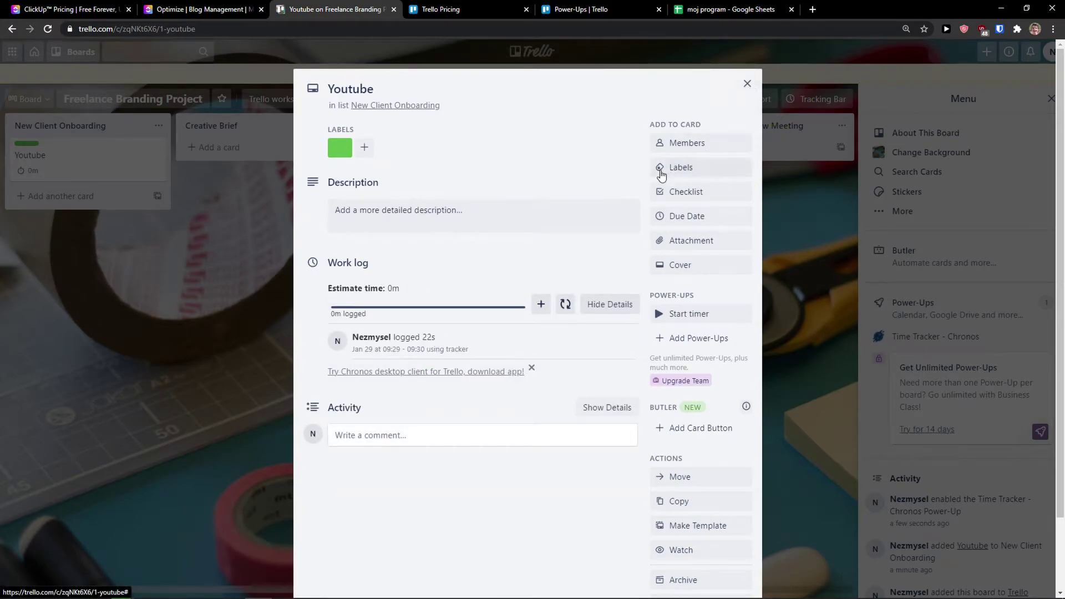
scroll(660, 172, "down", 2)
scroll(621, 235, "up", 2)
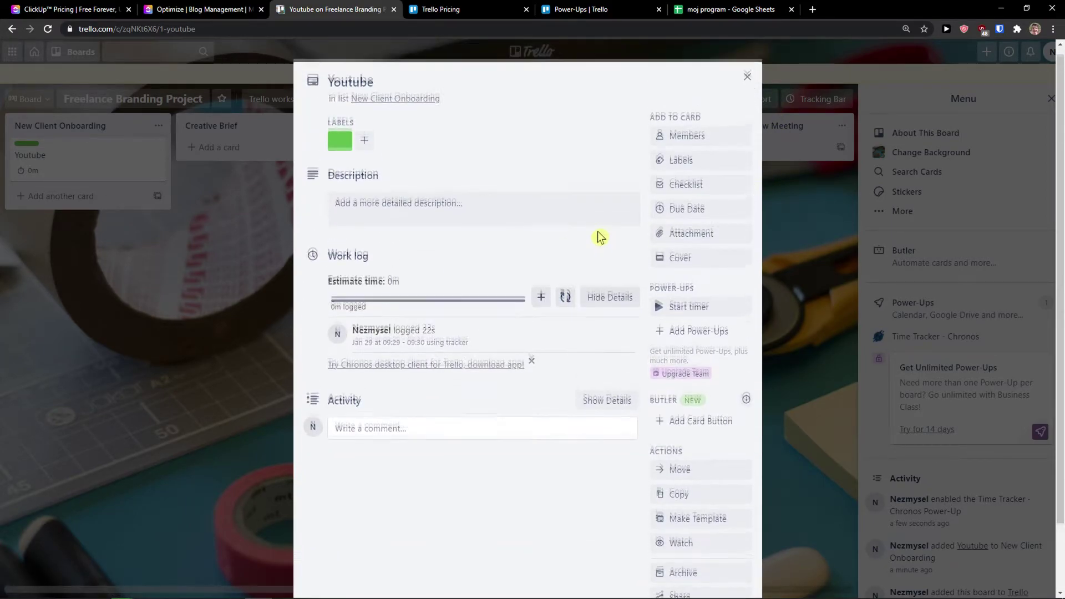
scroll(594, 234, "down", 1)
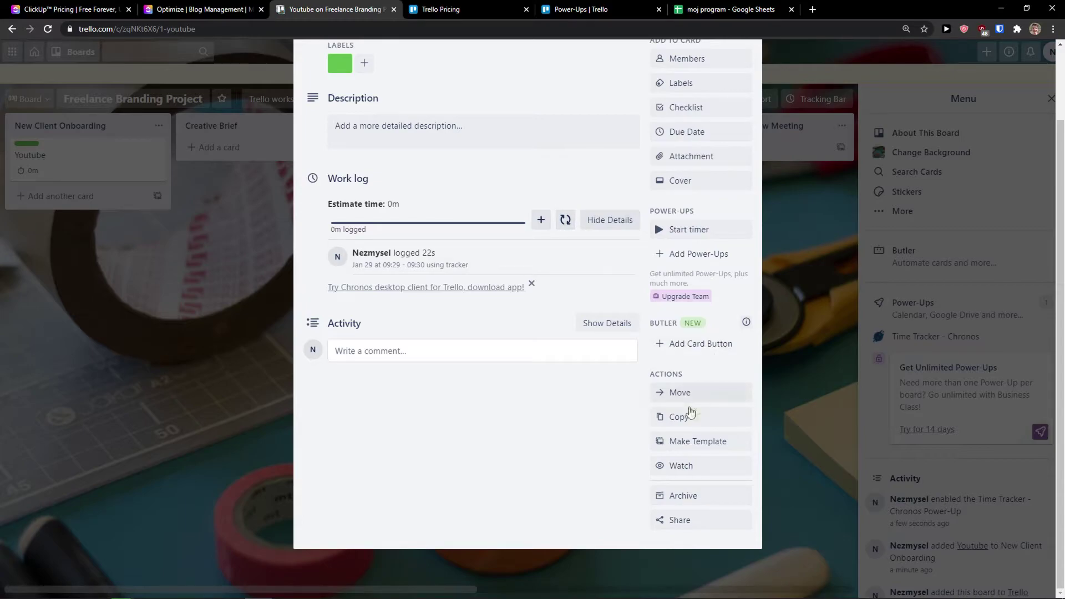
scroll(696, 404, "up", 2)
left_click(747, 83)
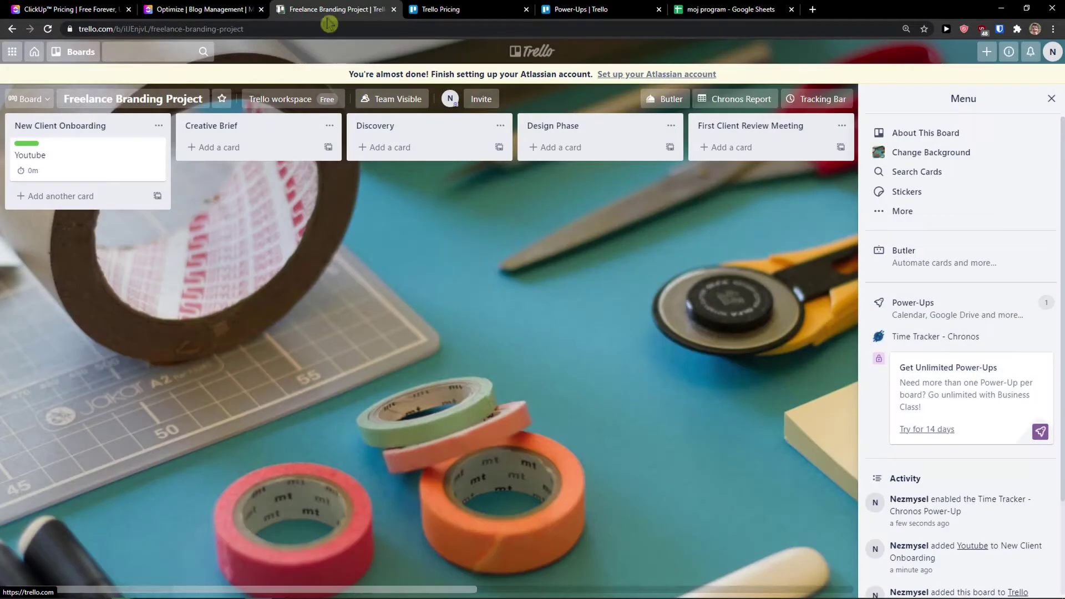
left_click(197, 10)
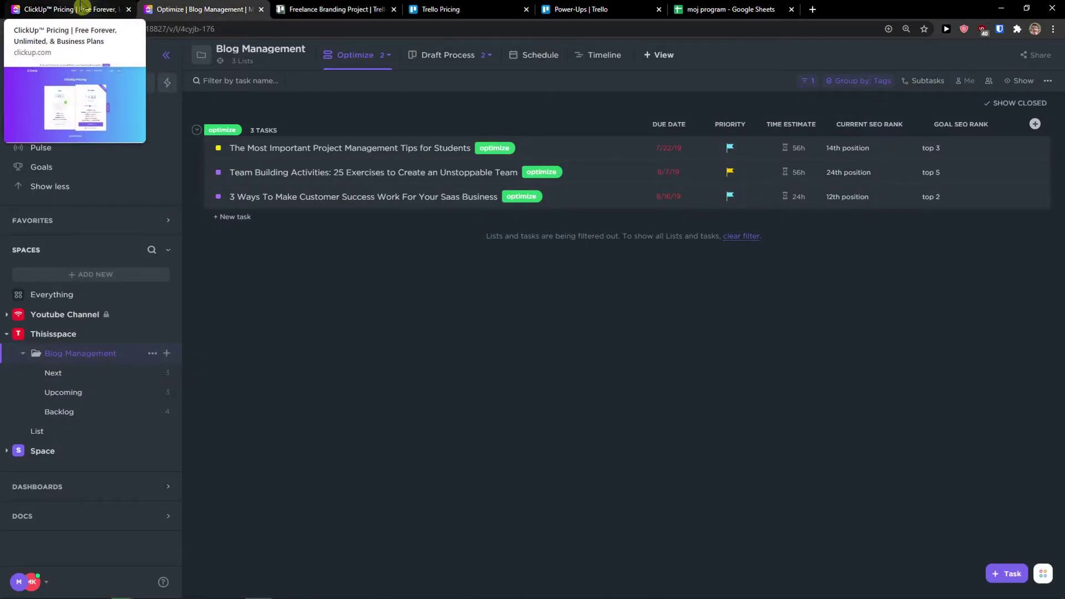
Create a 'Youtube Video' task in the Next list and open its details
left_click(233, 217)
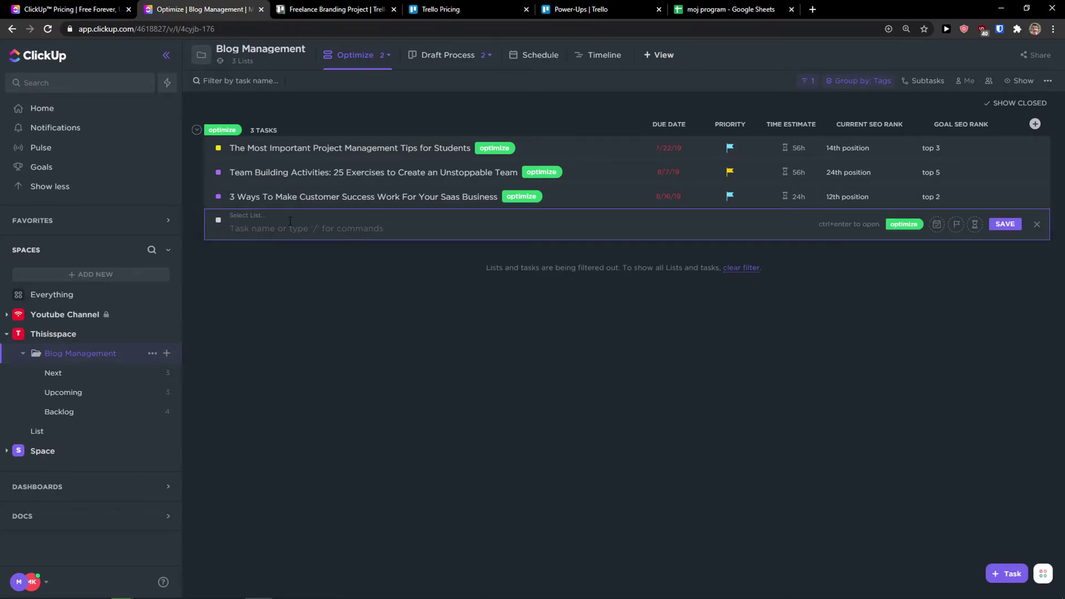
type("Youtube Video")
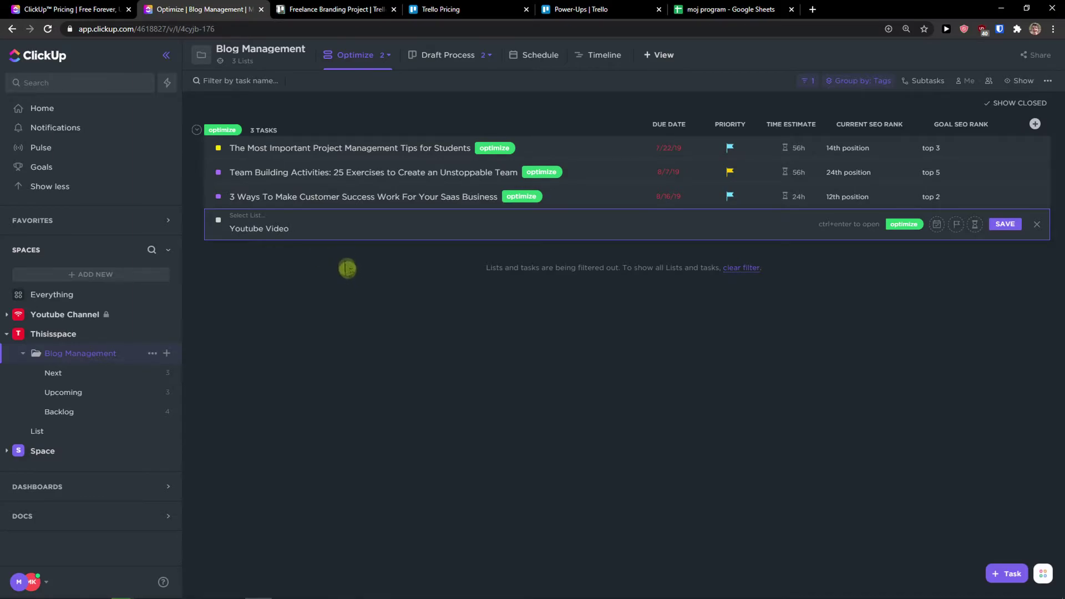
left_click(1003, 223)
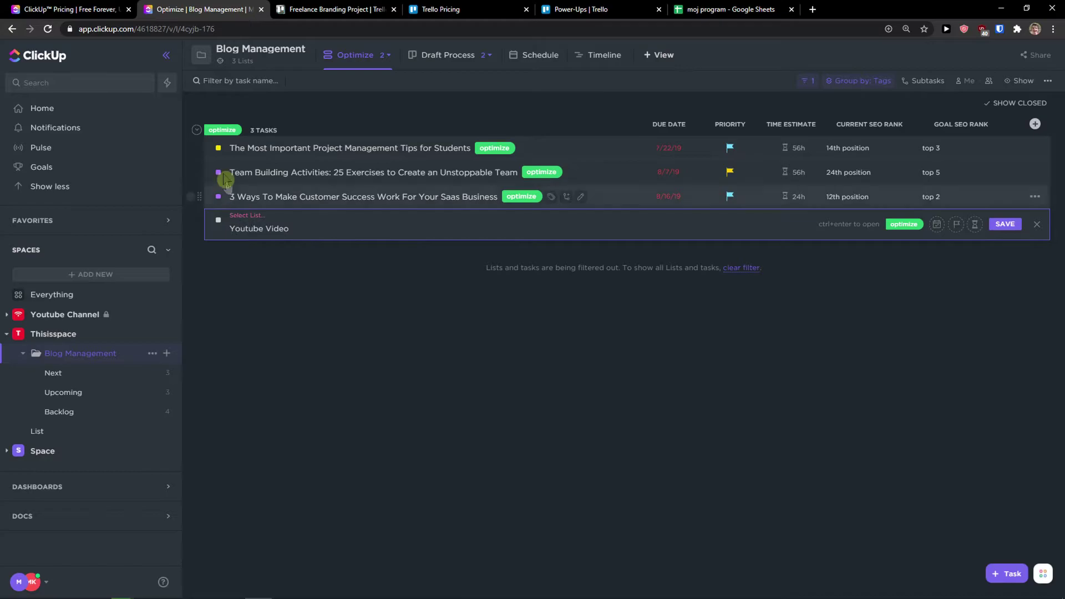
left_click(235, 220)
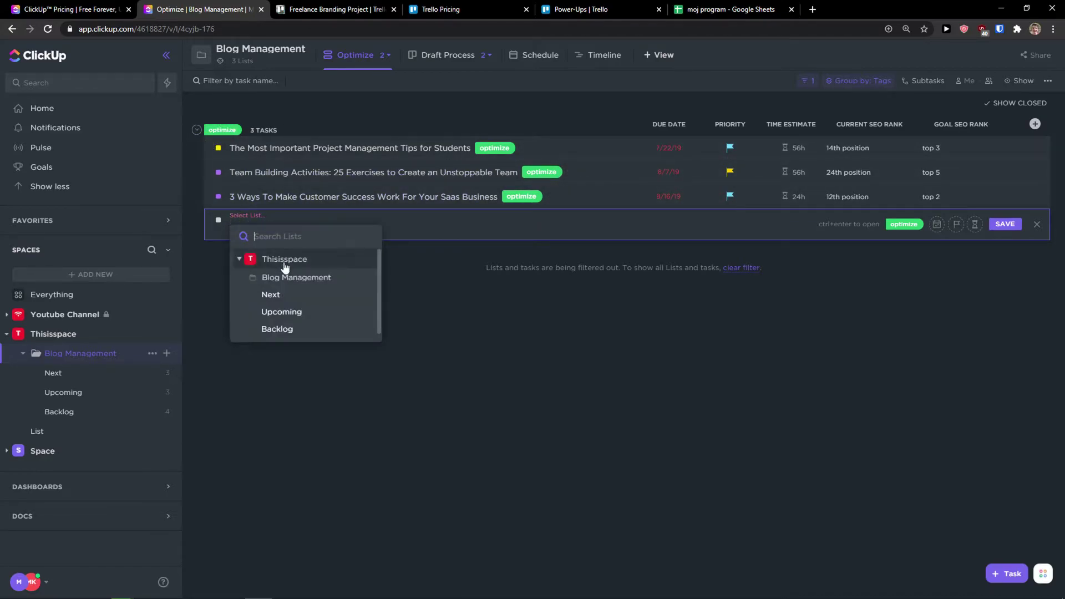
left_click(297, 301)
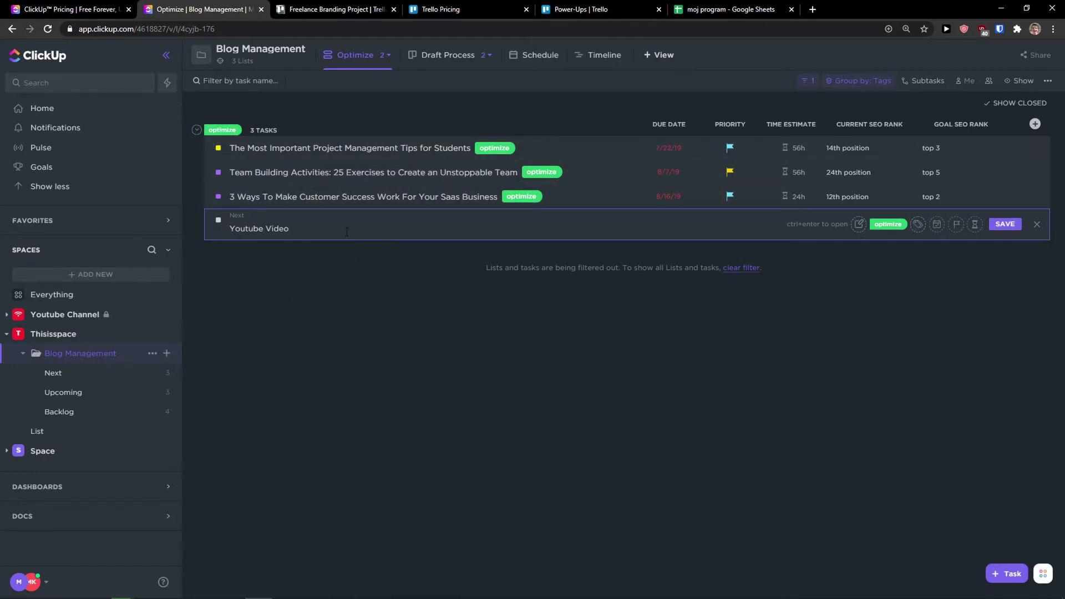
left_click(997, 225)
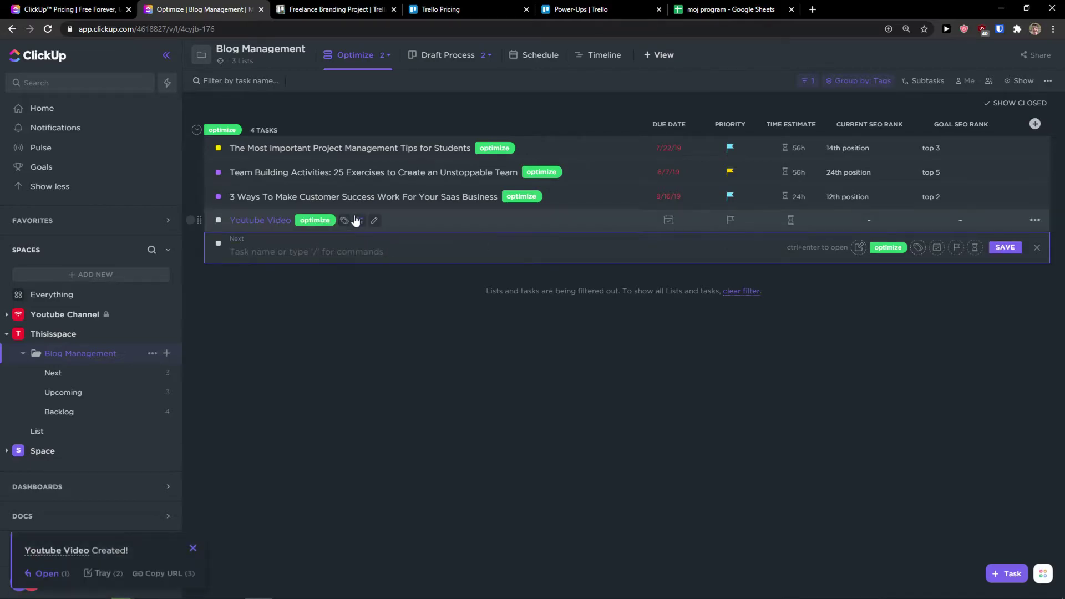
left_click(349, 324)
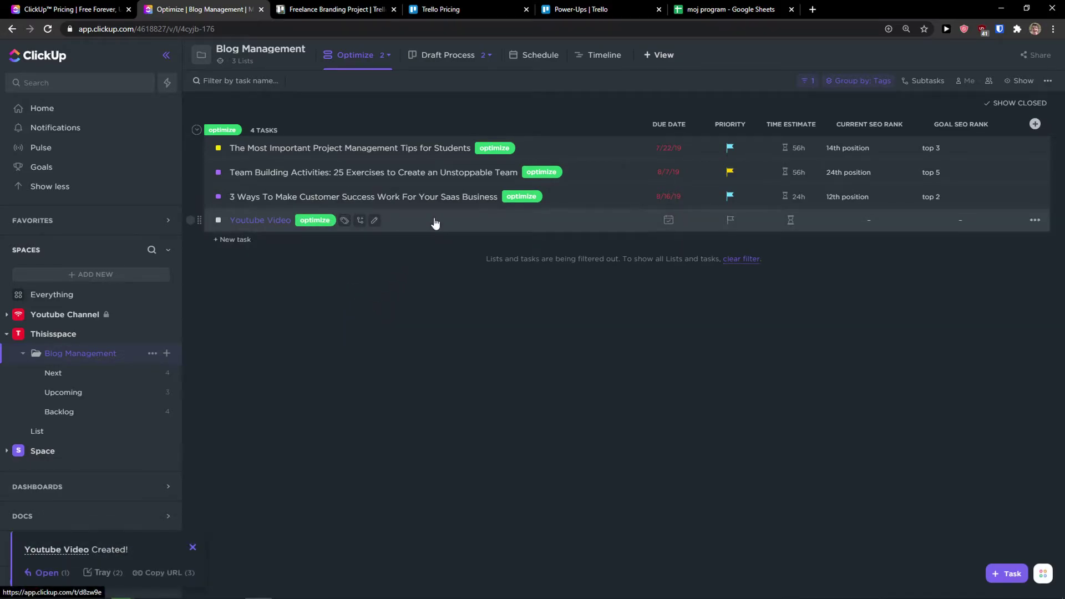
left_click(433, 224)
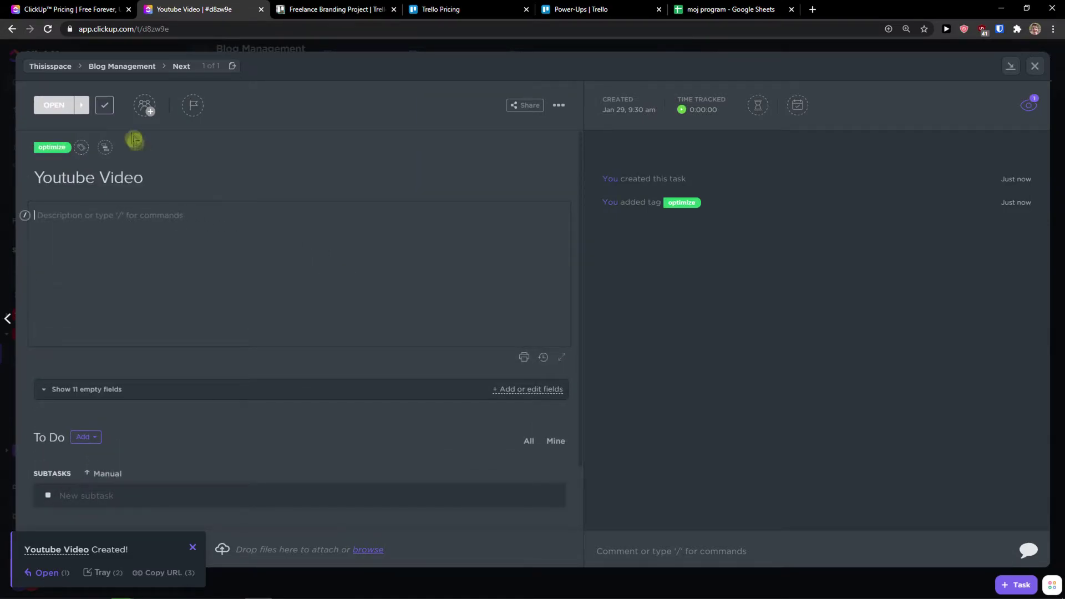
Add subtasks 'Subtask 1' and 'Subtask 2' under the Youtube Video task
scroll(138, 363, "down", 2)
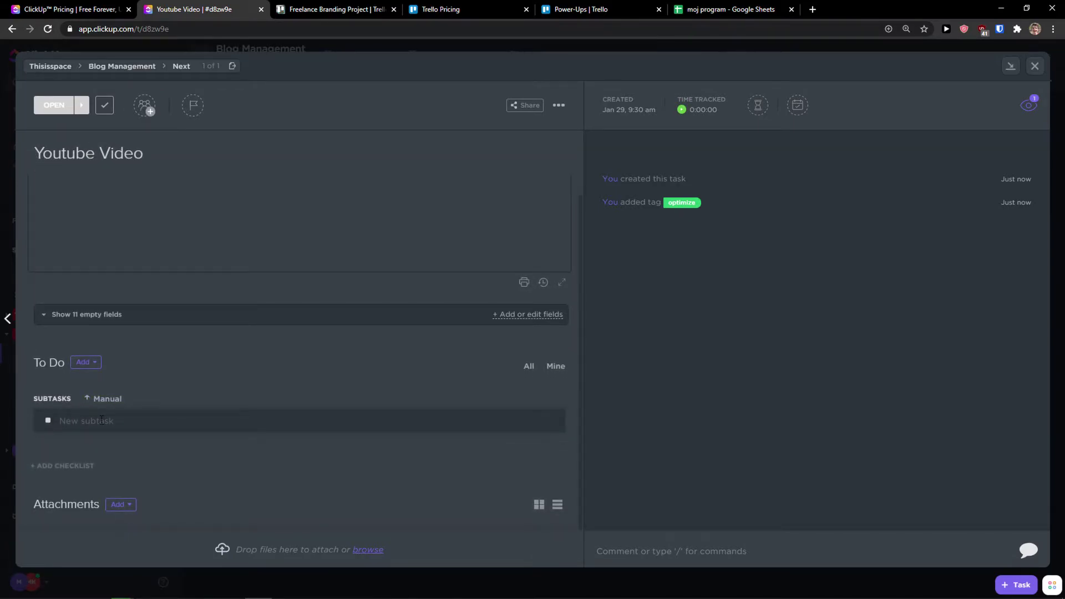
left_click(102, 421)
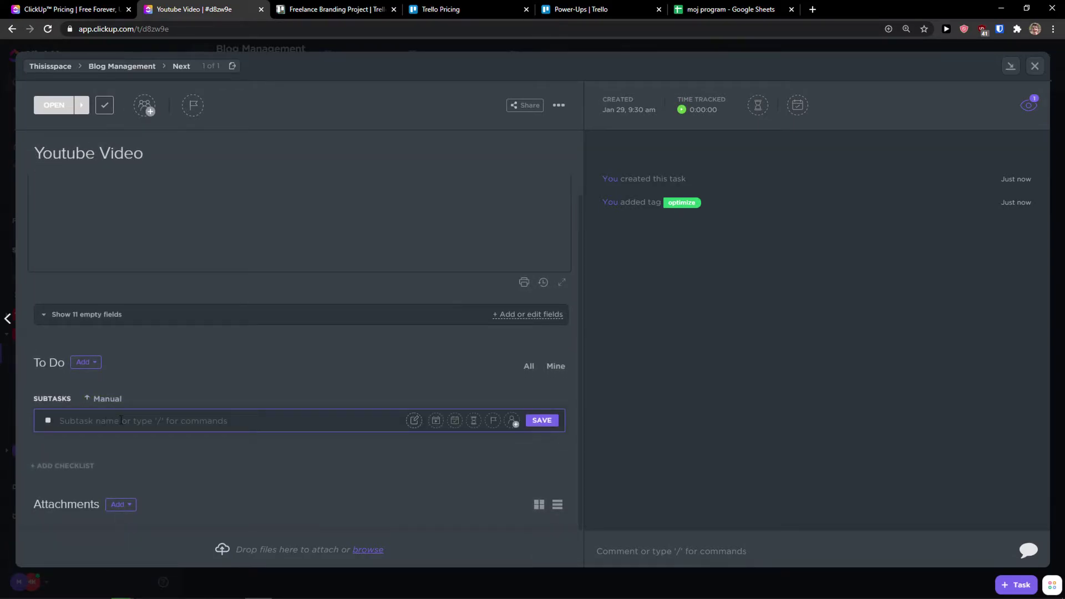
type("Subtask")
key("Return")
type("S")
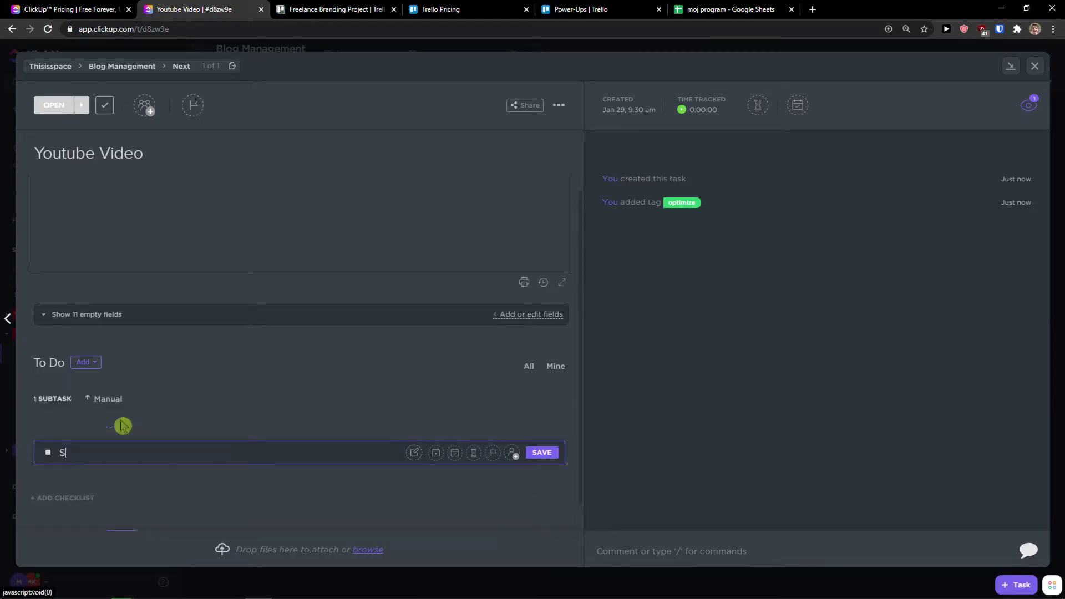
type("ubtas")
key("Return")
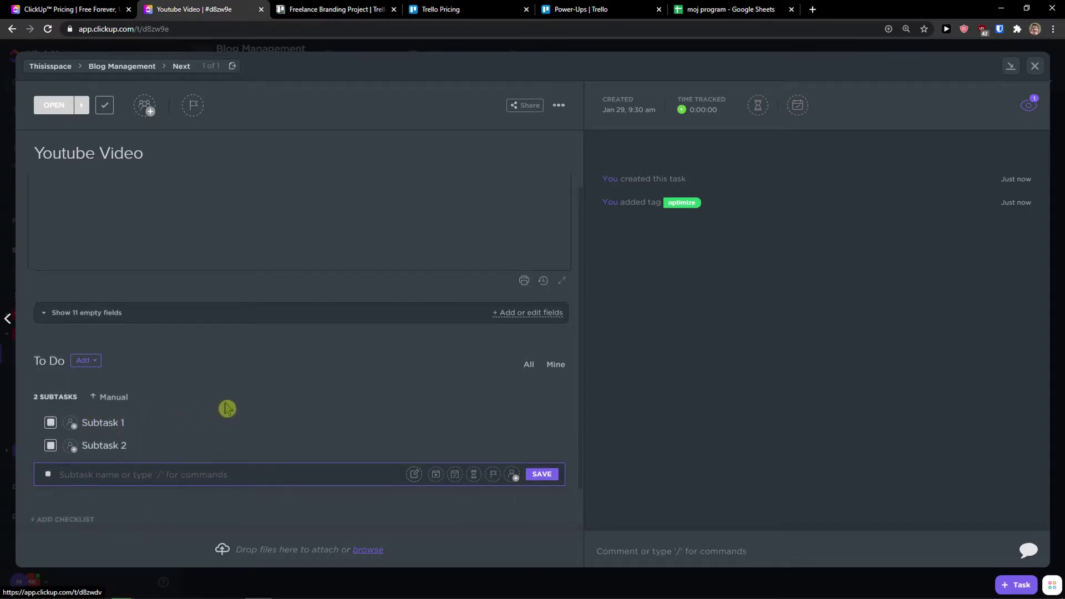
scroll(226, 407, "down", 1)
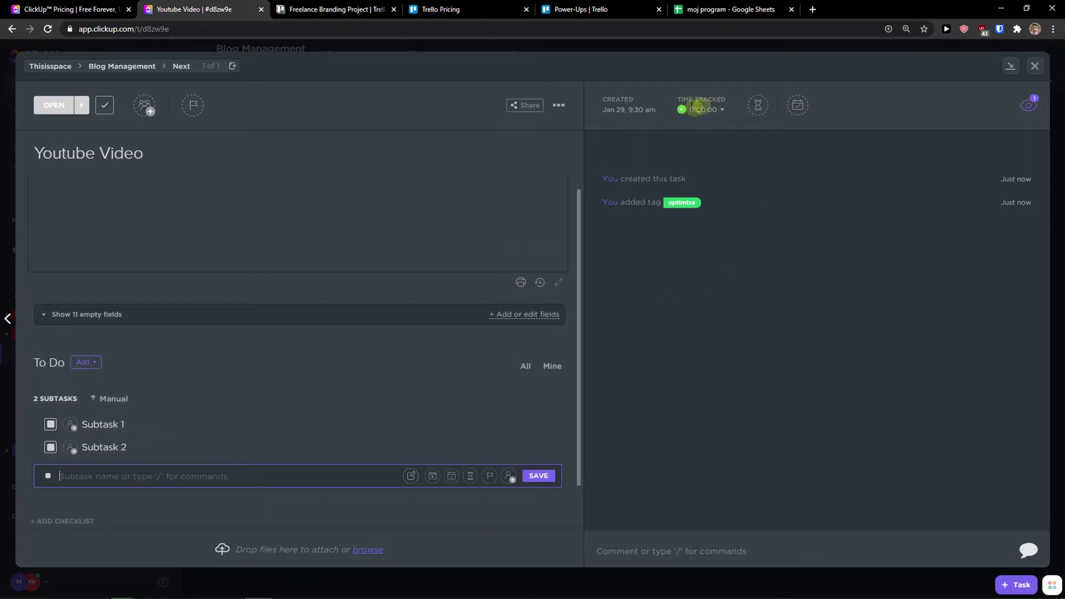
Close the task with no time estimate, expand its subtasks, and reopen Trello's Youtube card
left_click(759, 106)
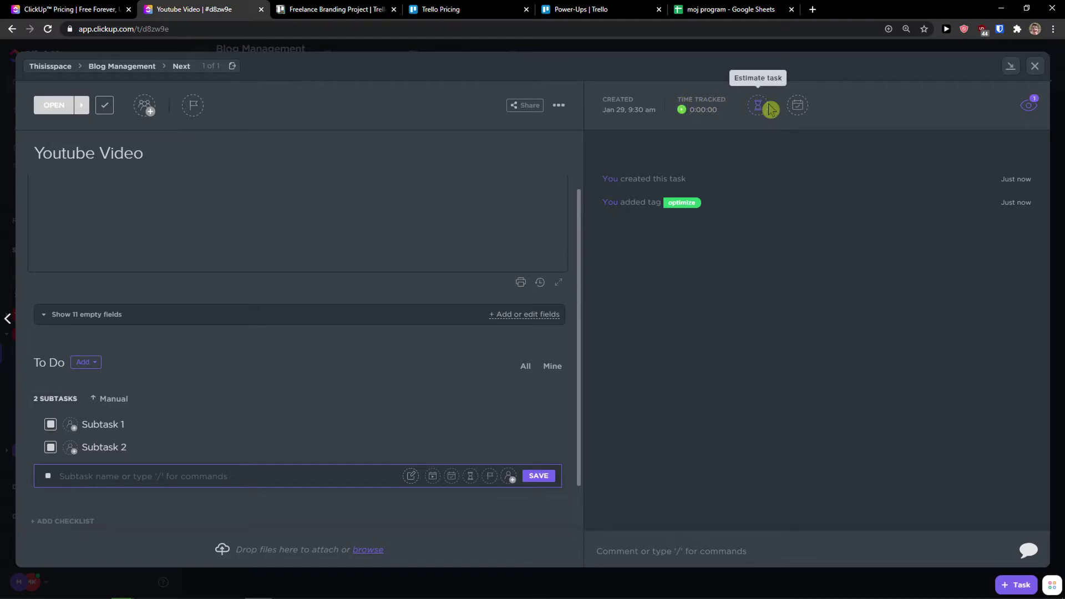
left_click(807, 243)
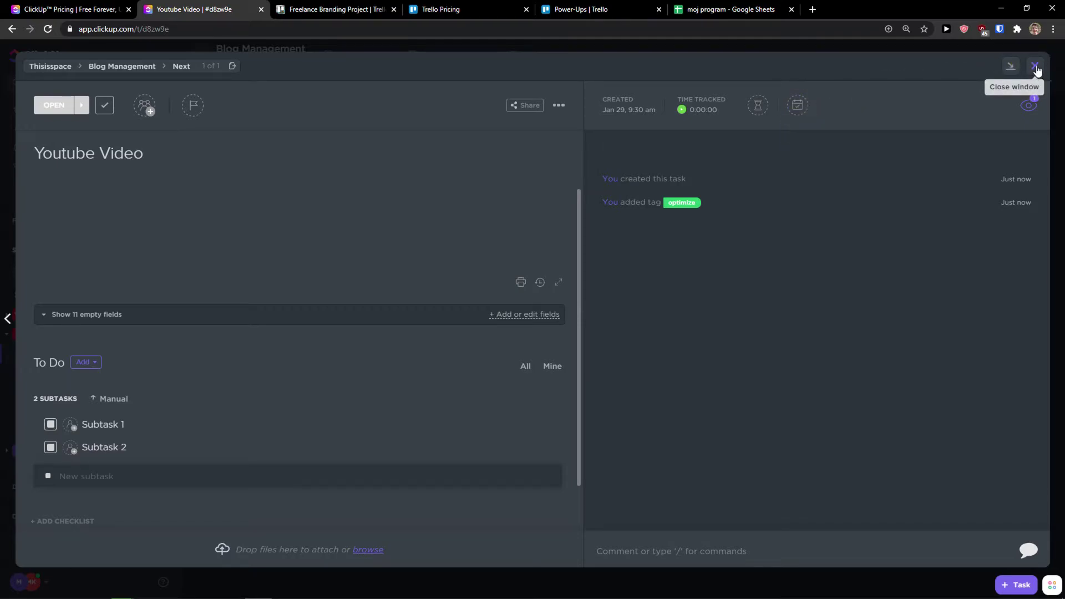
left_click(1035, 67)
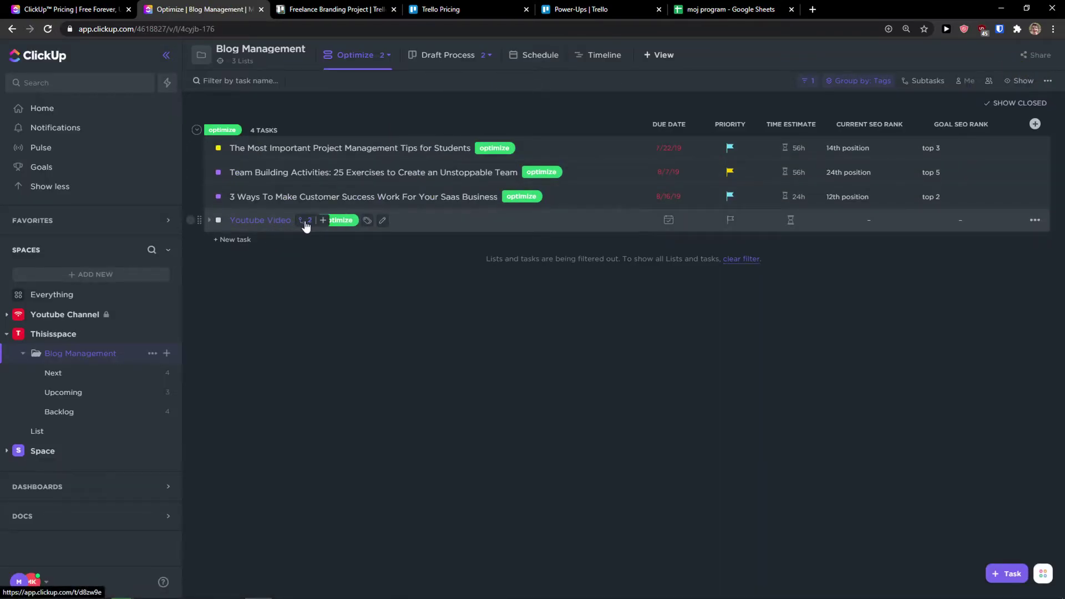
left_click(305, 221)
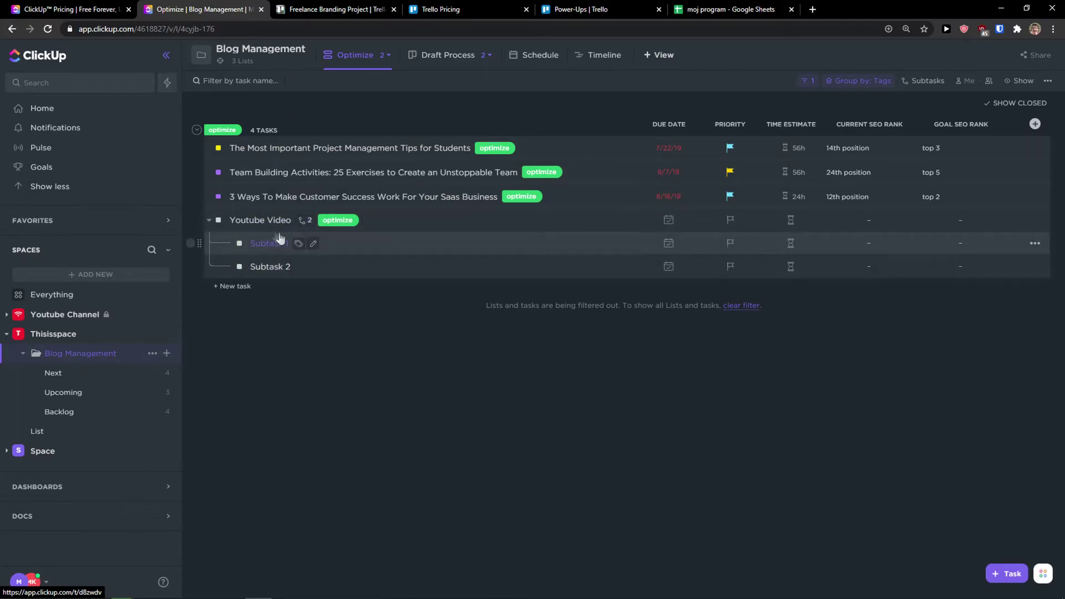
left_click(333, 10)
left_click(116, 171)
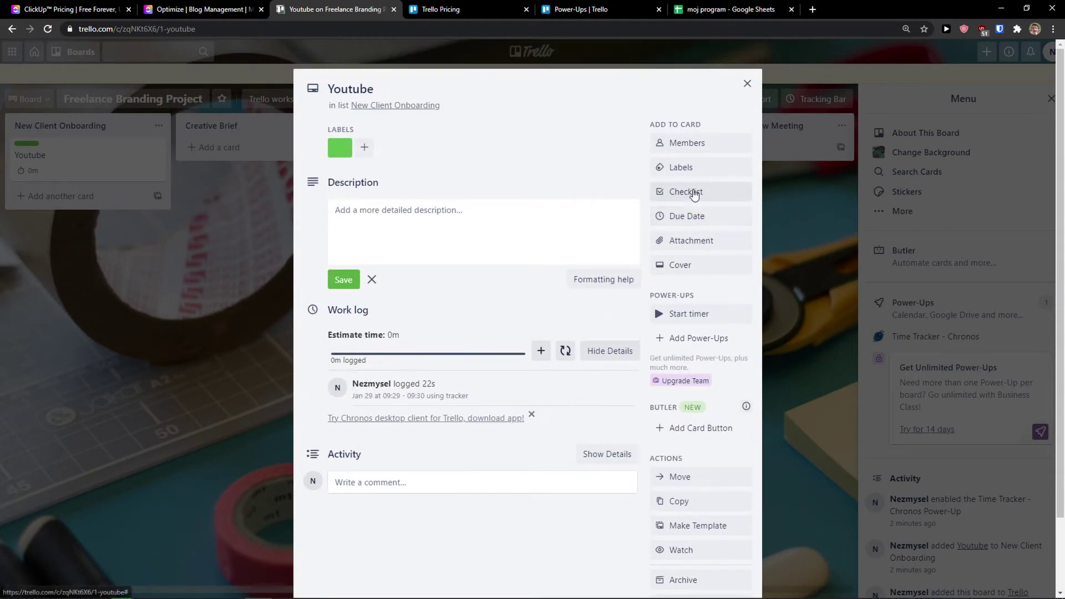
Add a checklist titled 'checklist 1' to the Youtube card, then close the card
left_click(694, 193)
type("checklist 1")
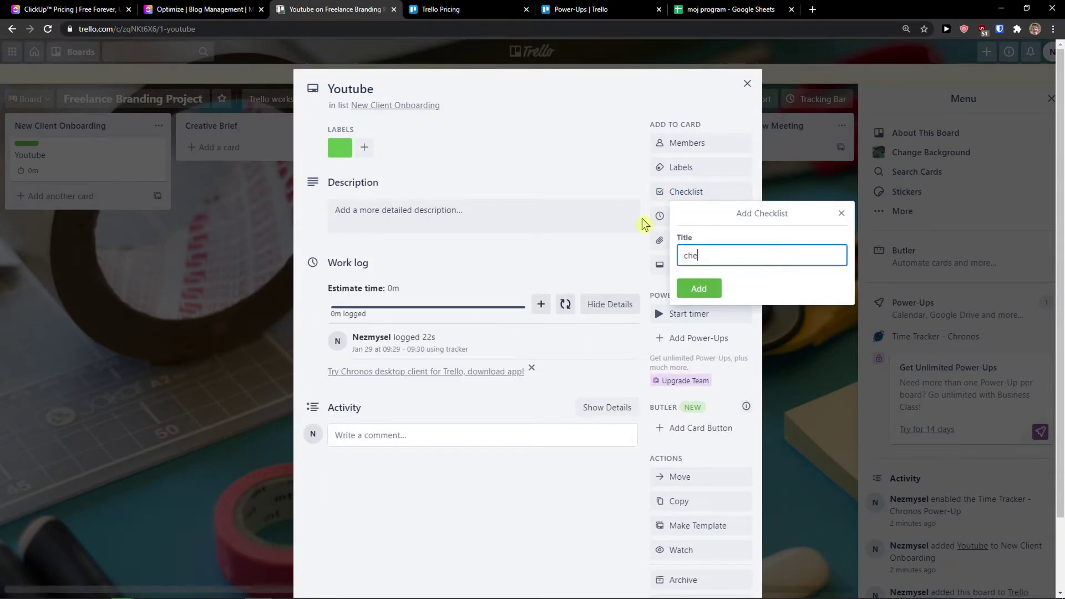
left_click(708, 286)
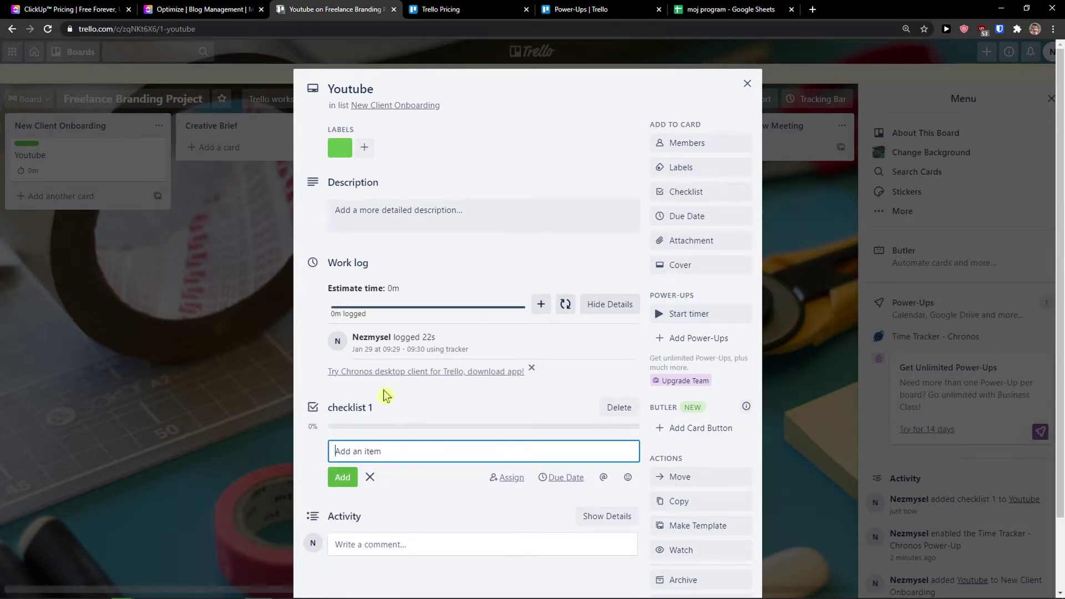
scroll(389, 416, "down", 1)
scroll(433, 428, "up", 1)
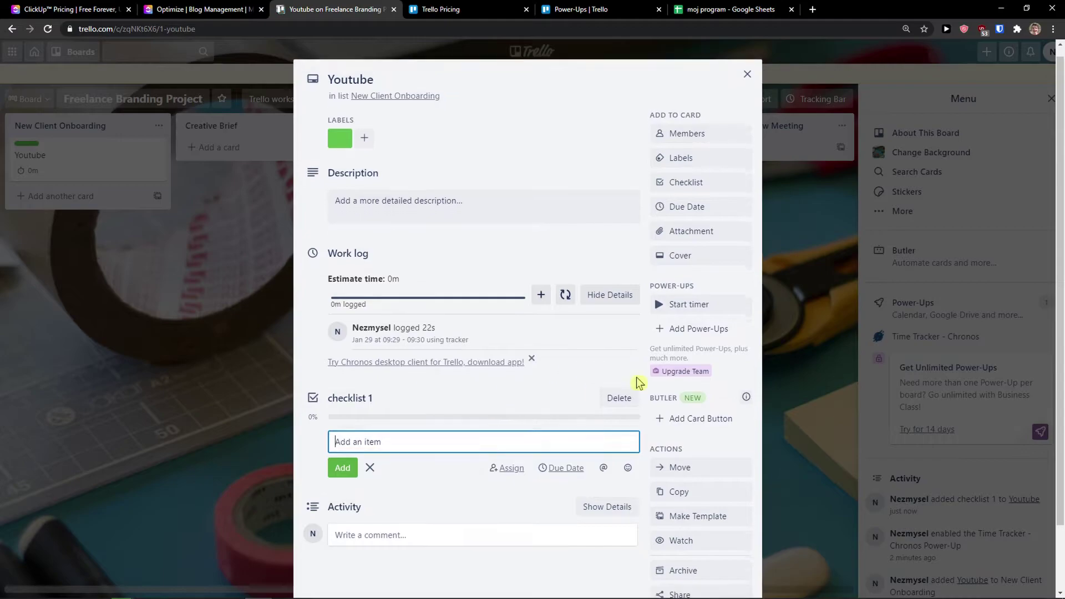
scroll(722, 371, "down", 2)
left_click(753, 372)
scroll(754, 372, "up", 3)
left_click(748, 84)
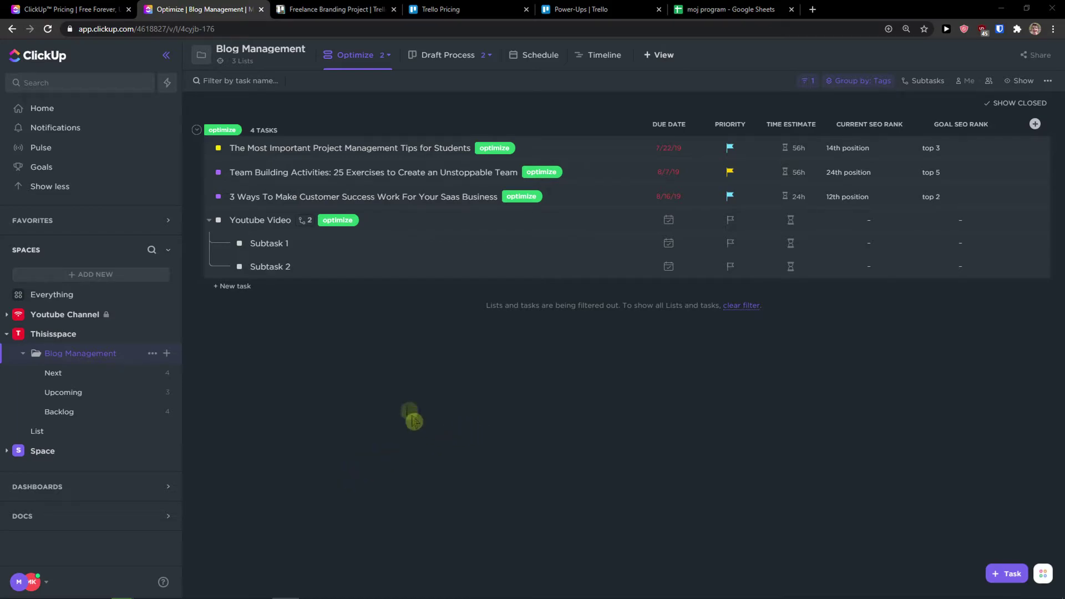
left_click(1035, 125)
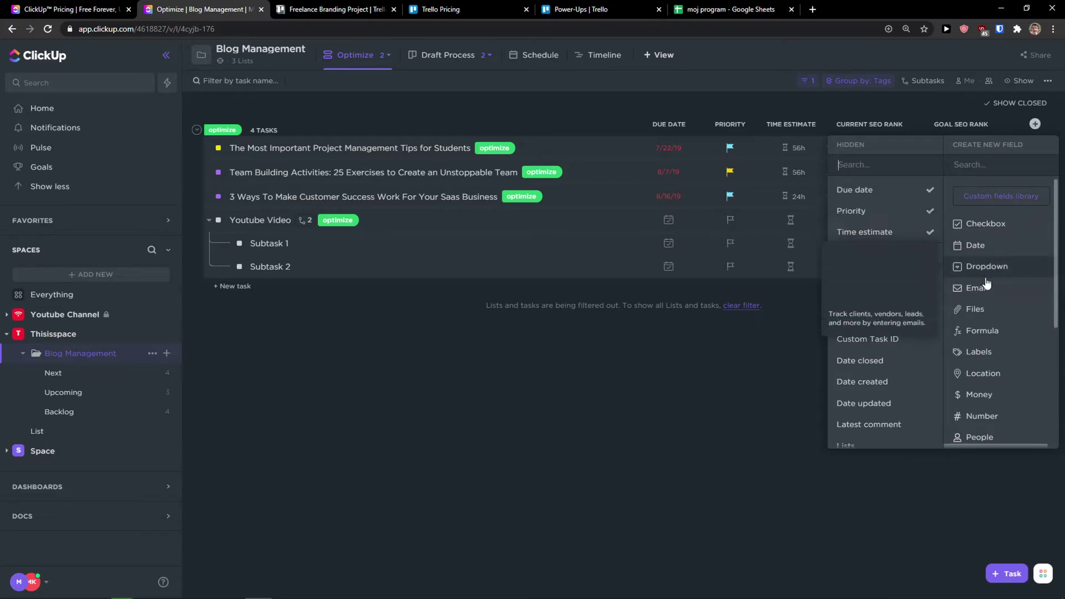
scroll(985, 286, "down", 2)
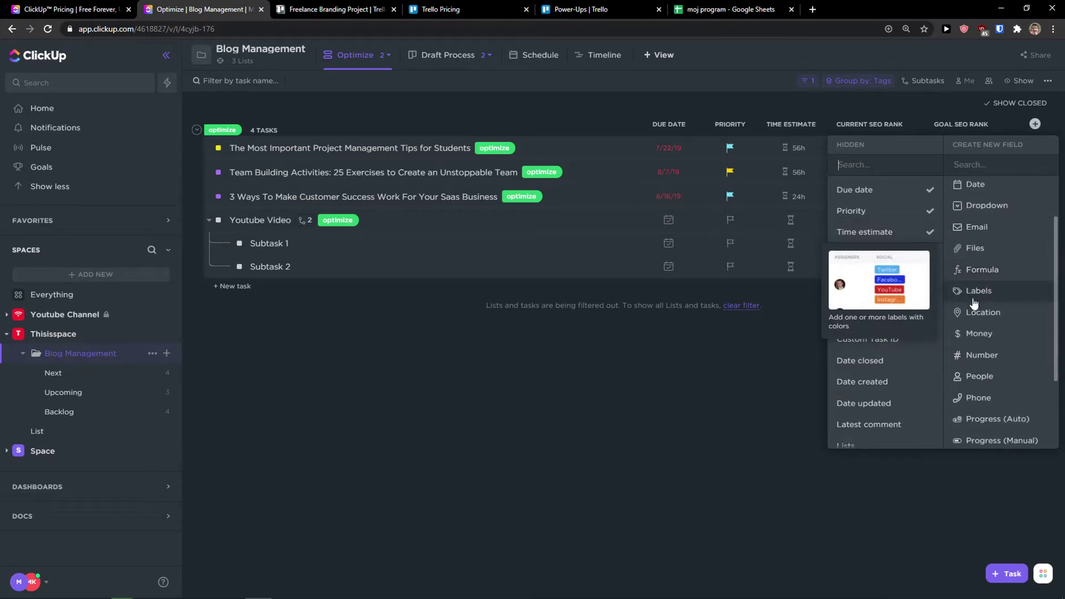
left_click_drag(978, 360, 996, 380)
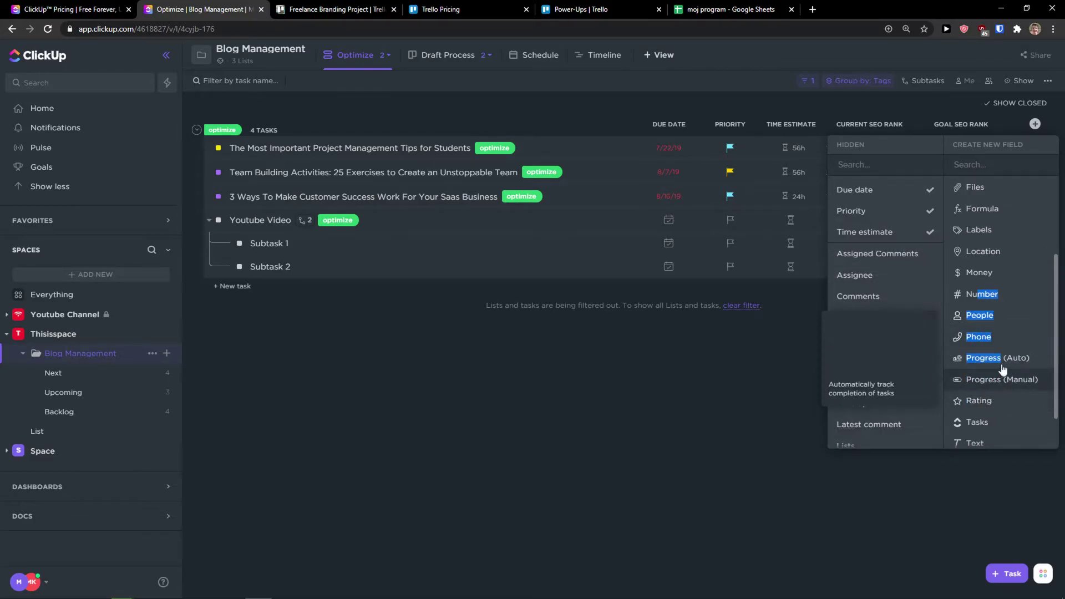
scroll(997, 396, "down", 2)
mouse_move(996, 380)
left_mouse_down()
mouse_move(997, 396)
mouse_move(999, 375)
left_mouse_up()
left_click(685, 368)
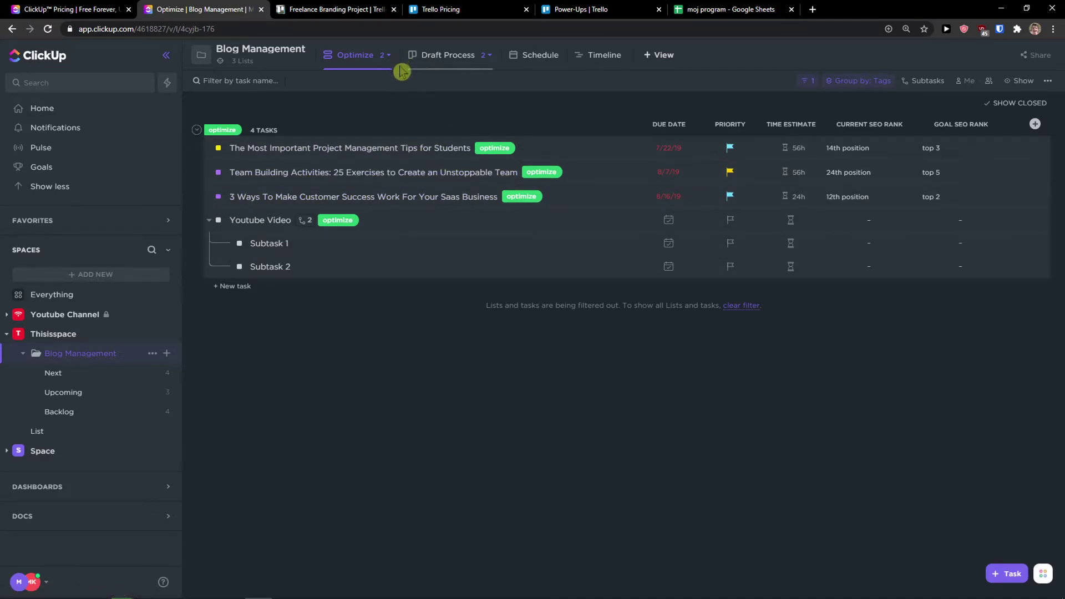
Scroll through Trello's Tree View Power-Up page, then come back to ClickUp's view-type list
left_click(659, 63)
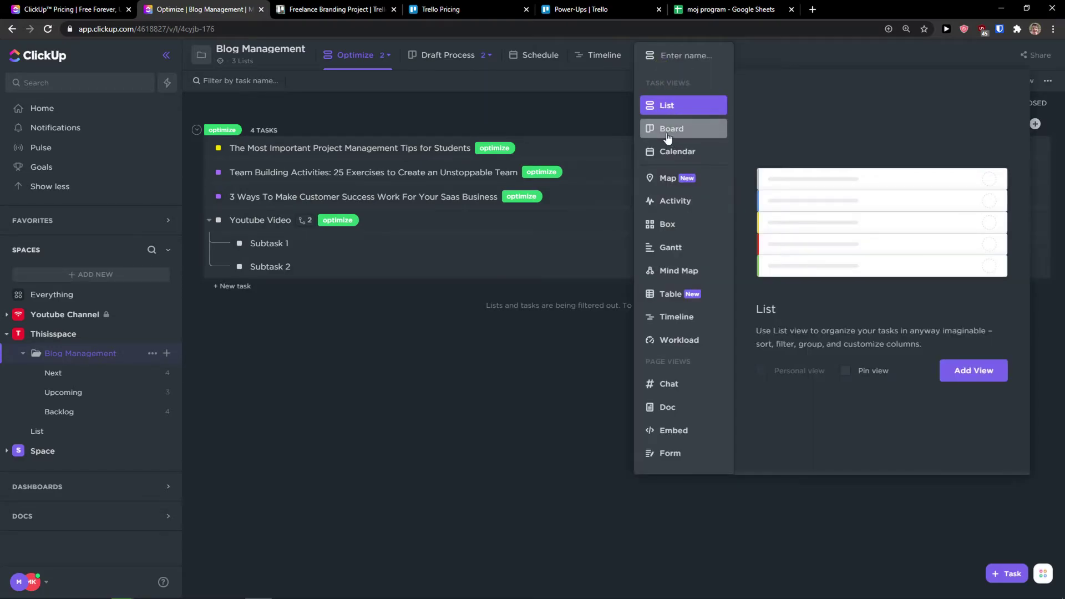
left_click(564, 6)
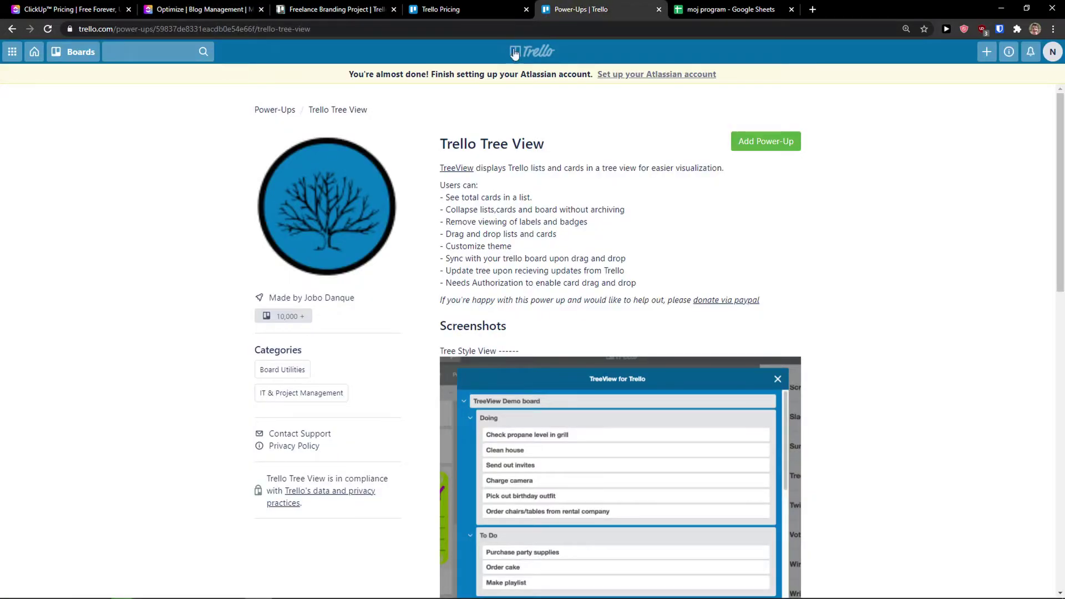
scroll(465, 123, "down", 1)
scroll(450, 116, "down", 1)
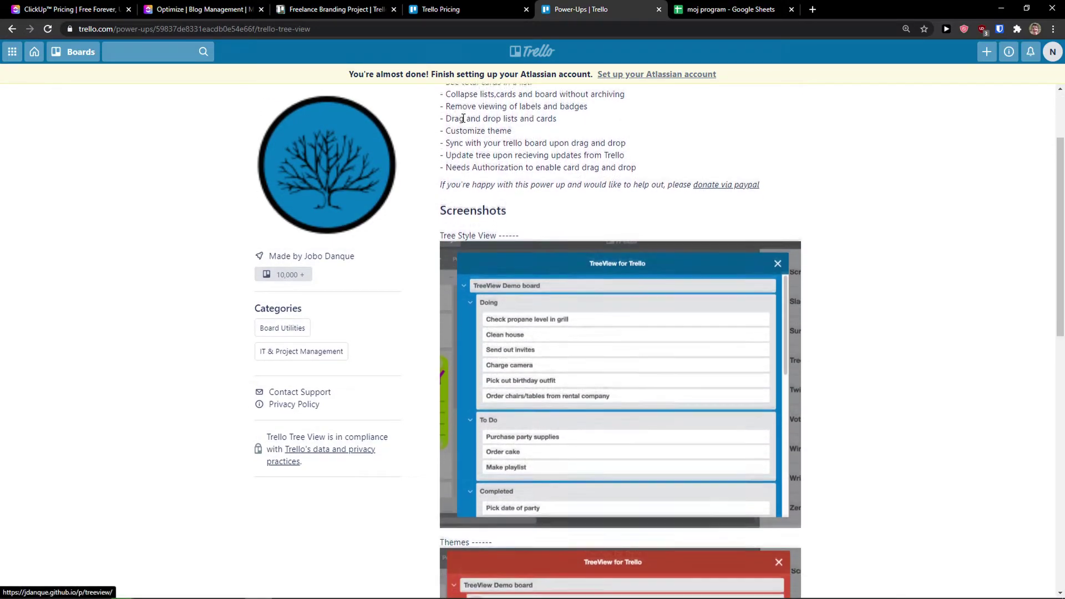
scroll(618, 259, "down", 1)
scroll(605, 249, "down", 1)
scroll(572, 228, "down", 2)
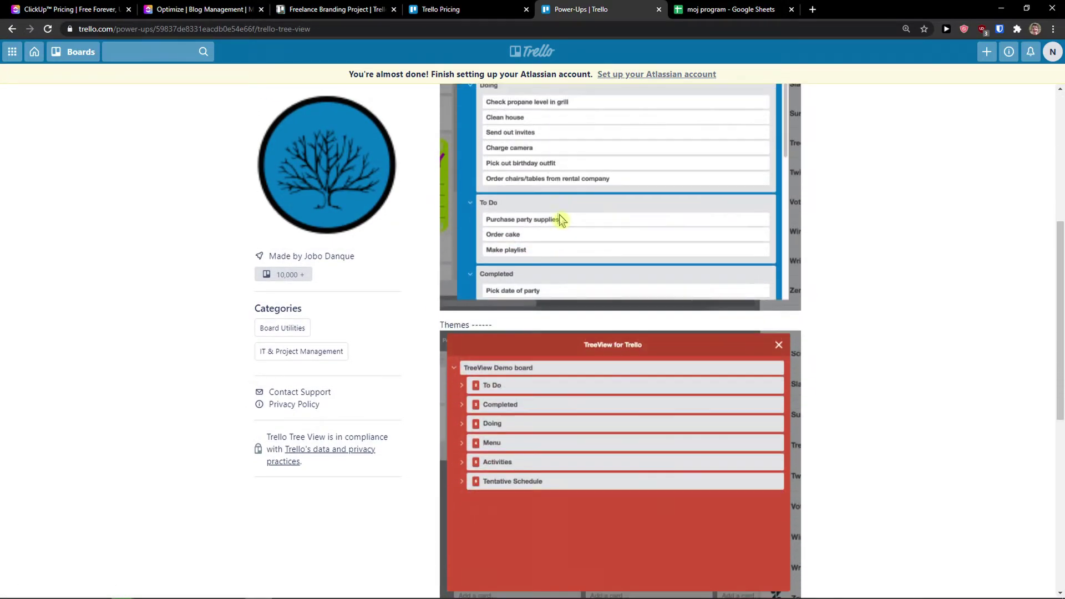
scroll(500, 216, "up", 1)
scroll(522, 261, "up", 1)
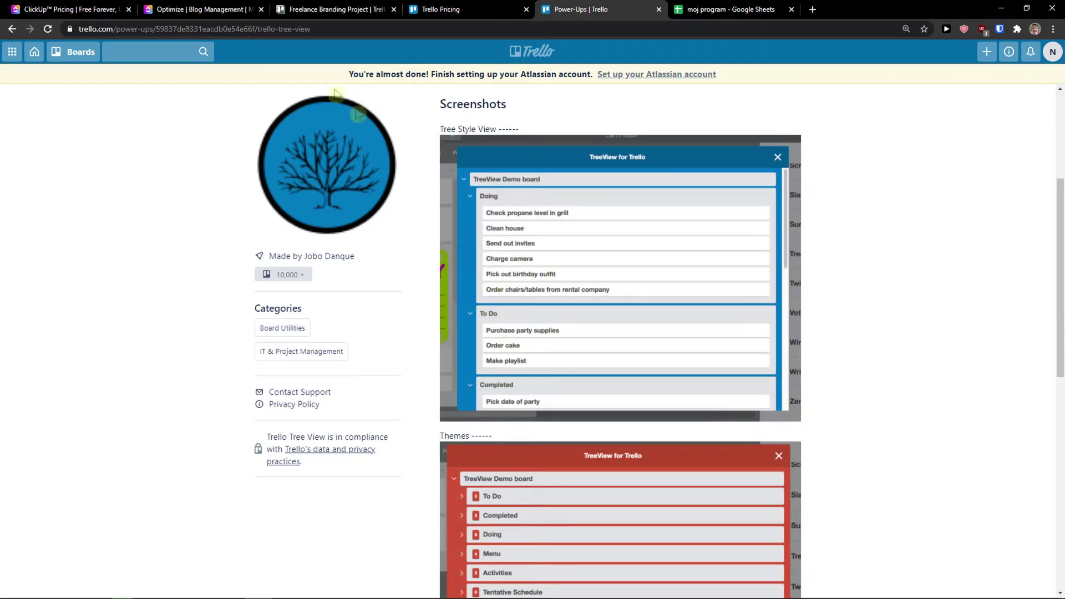
left_click(228, 9)
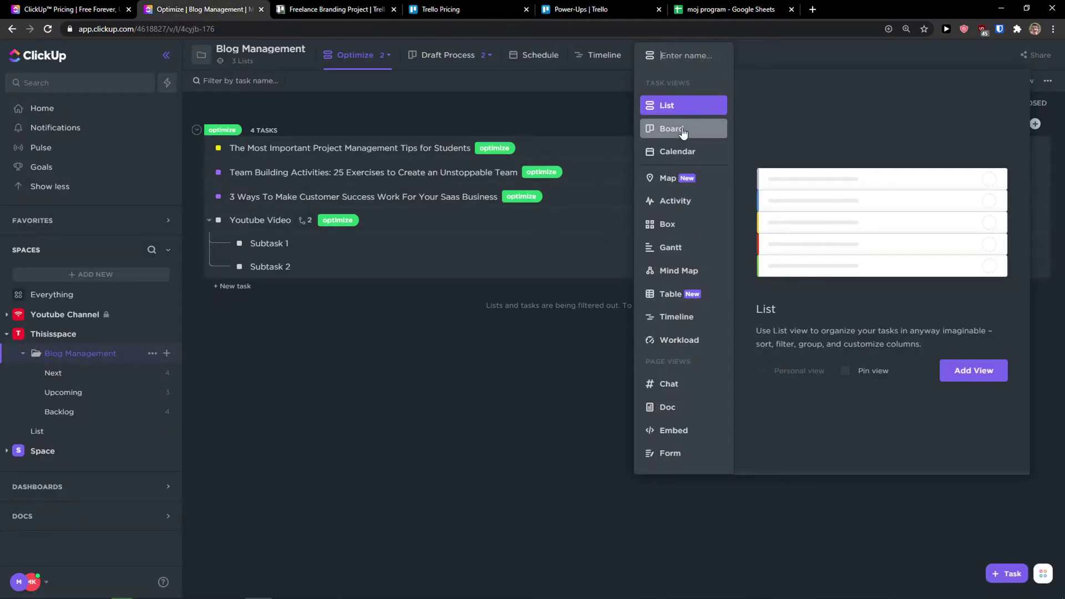
Add a Board view to Blog Management, glance at the Trello tabs, and close task details
left_click(663, 129)
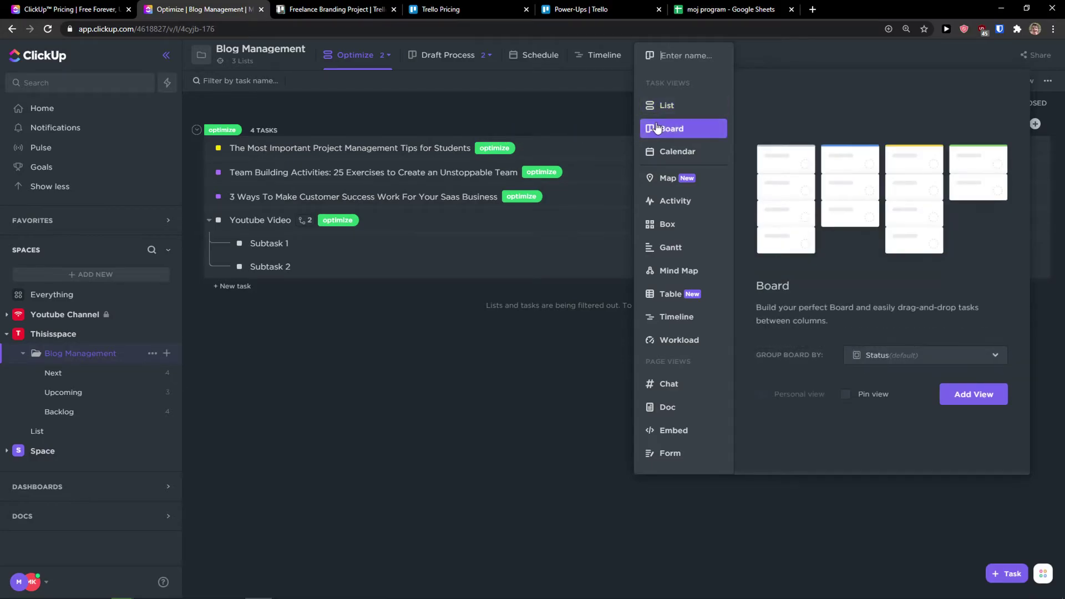
key("Escape")
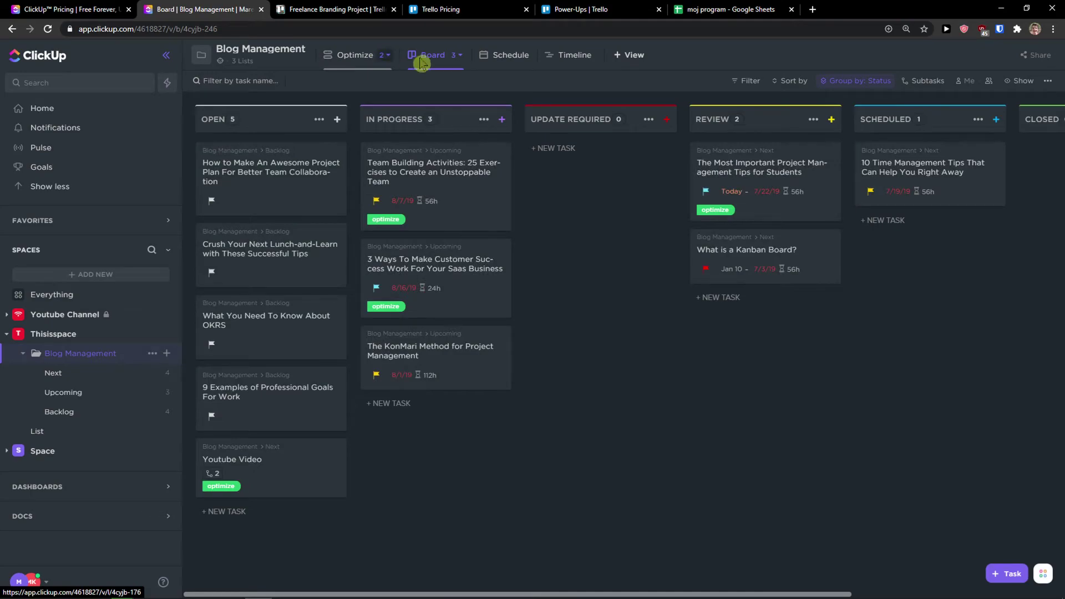
left_click(503, 9)
left_click(330, 9)
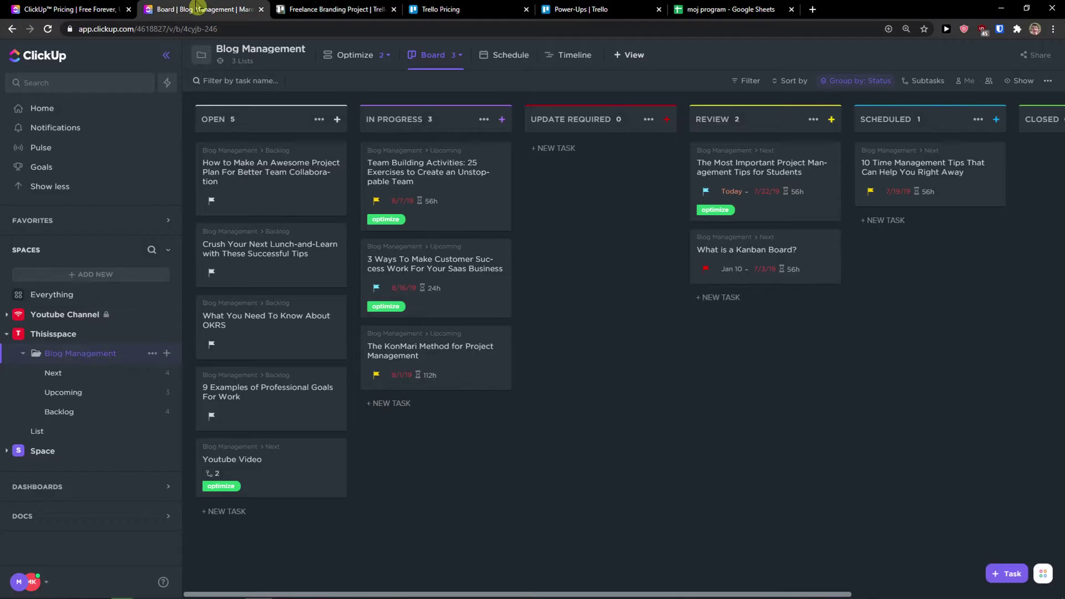
left_click(198, 9)
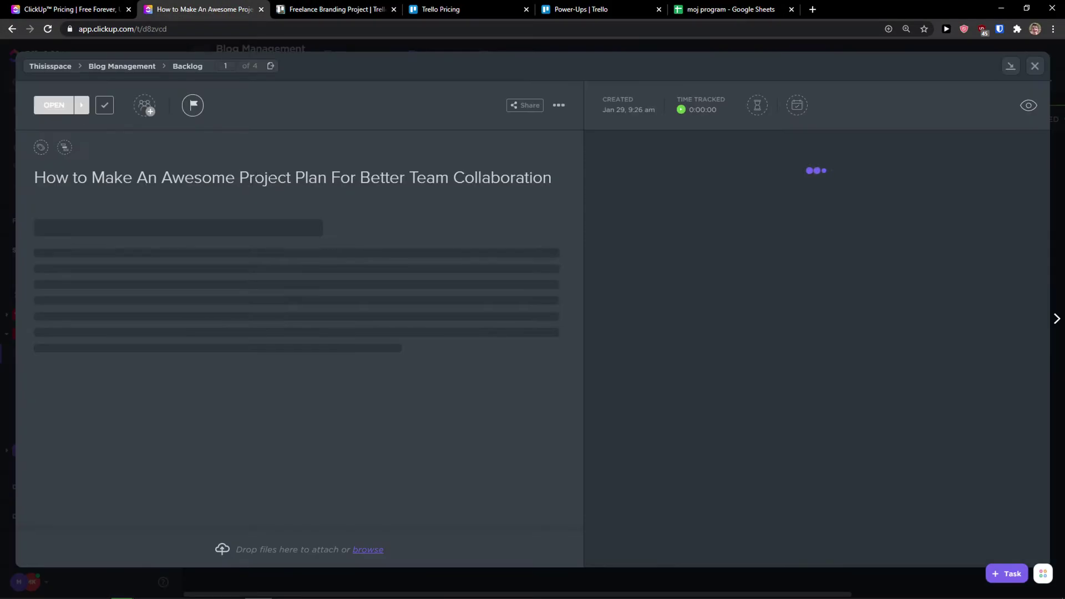
left_click(1037, 65)
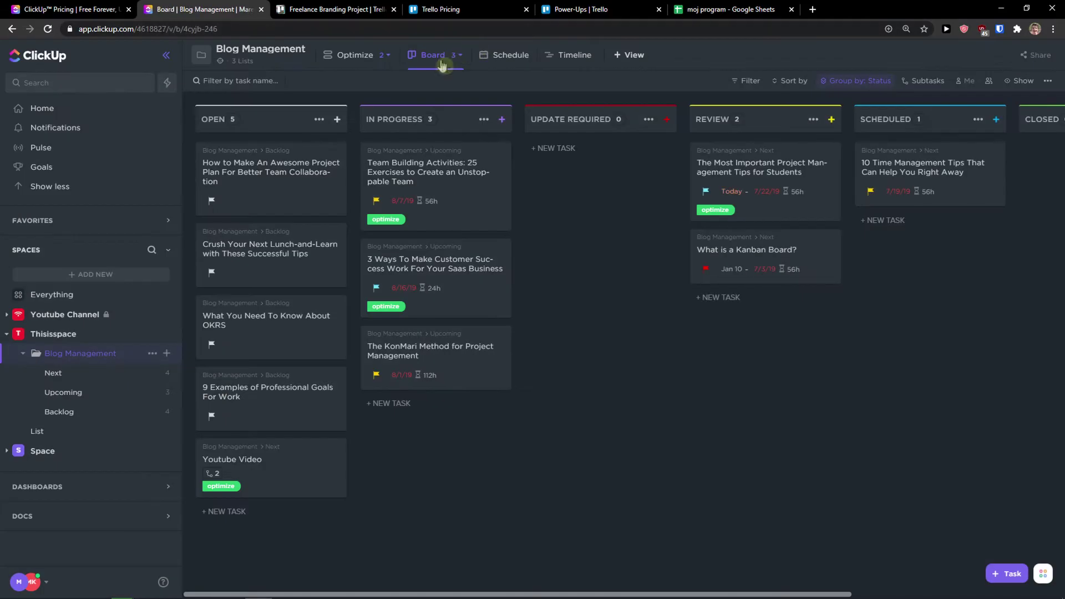
Add a Table view to Blog Management after previewing Mind Map, then browse view types
left_click(637, 55)
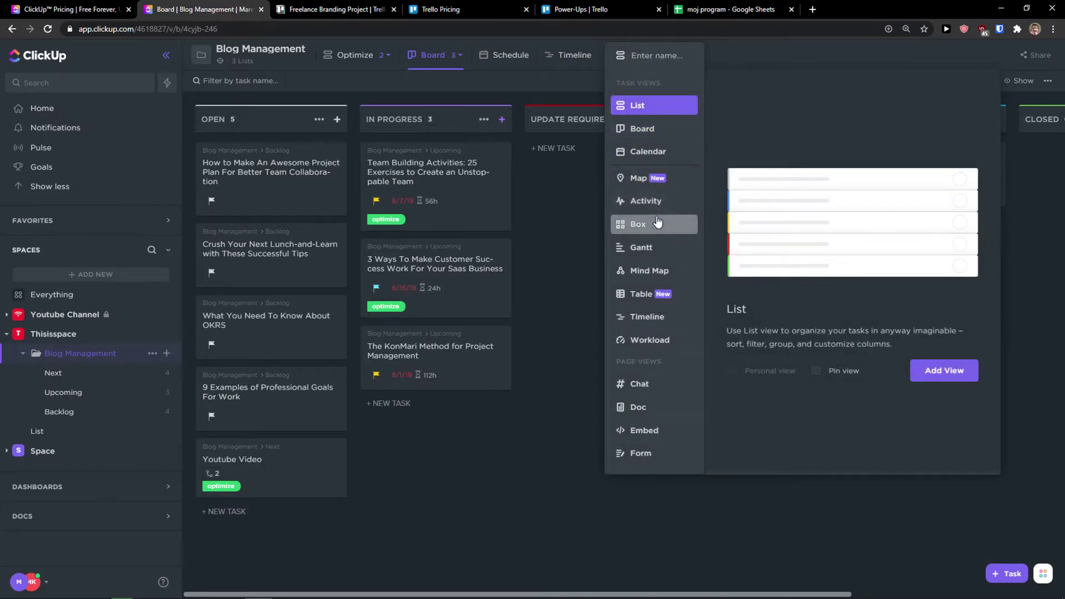
left_click(654, 270)
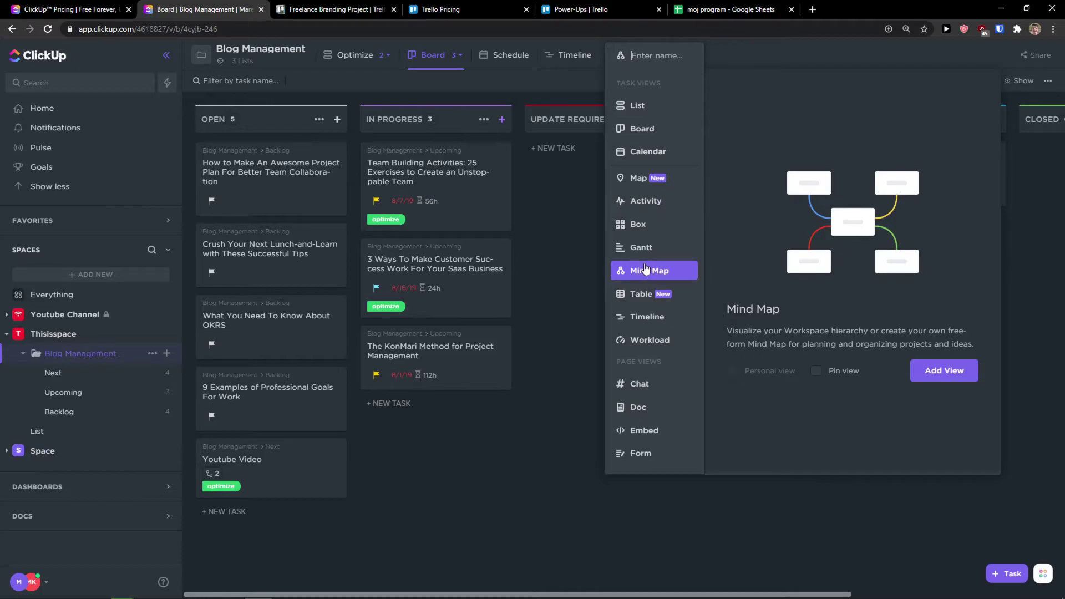
left_click(637, 290)
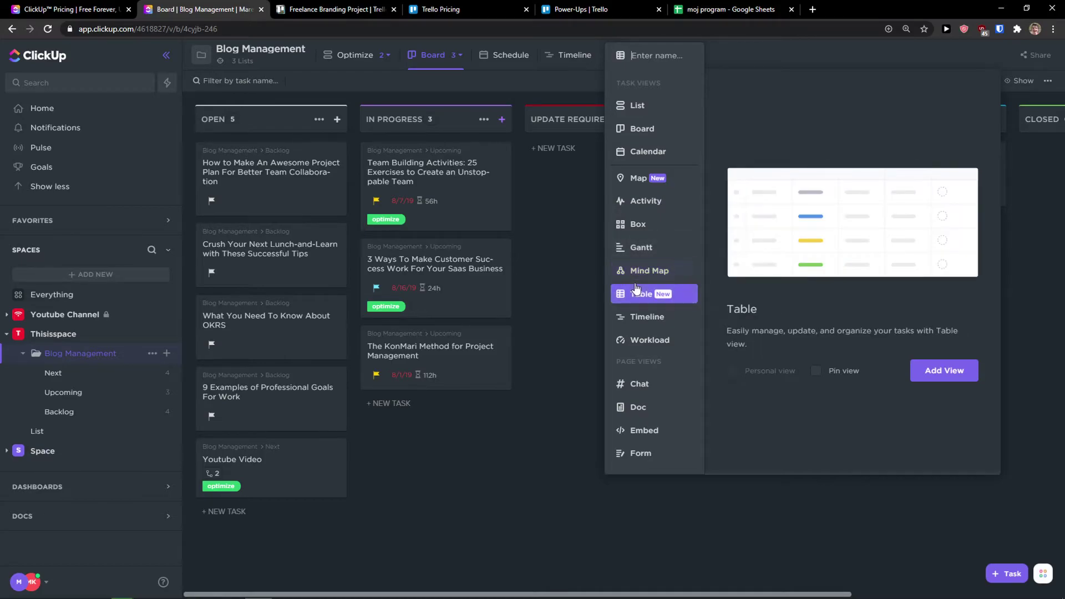
left_click(944, 369)
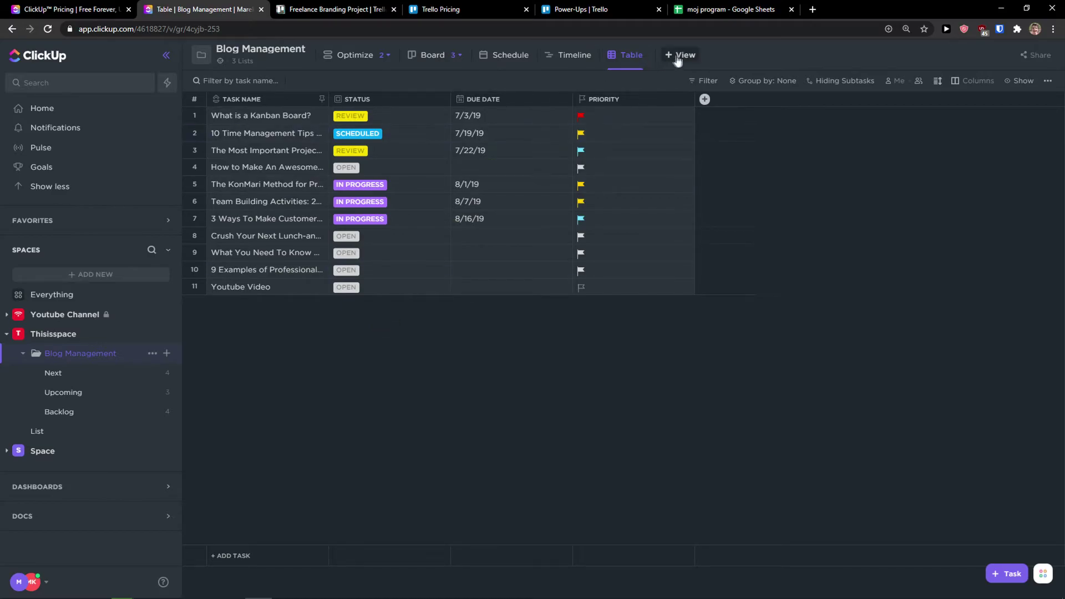
left_click(677, 55)
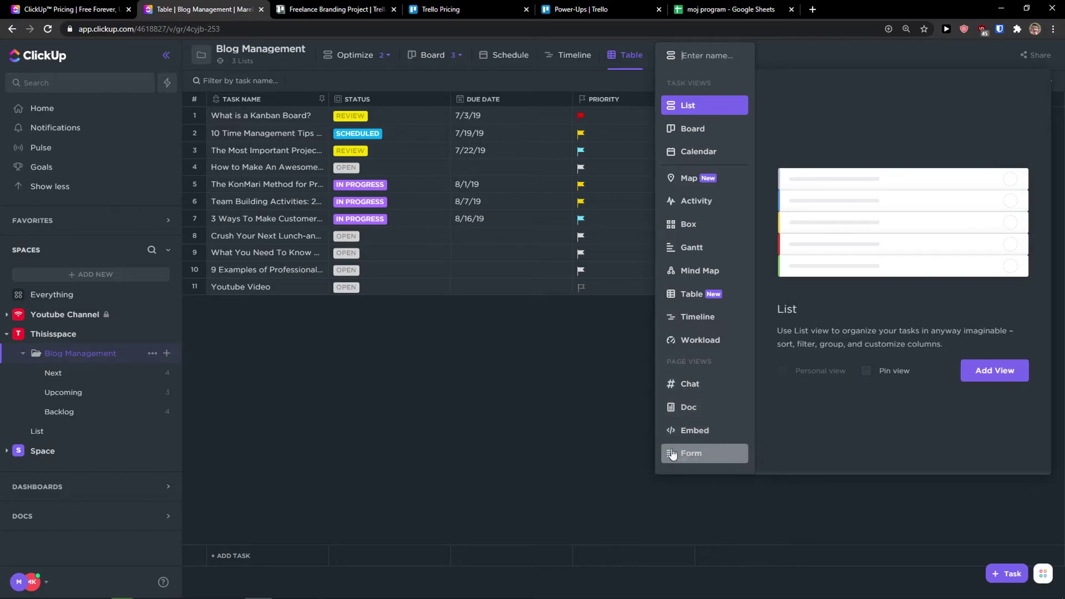
left_click(618, 441)
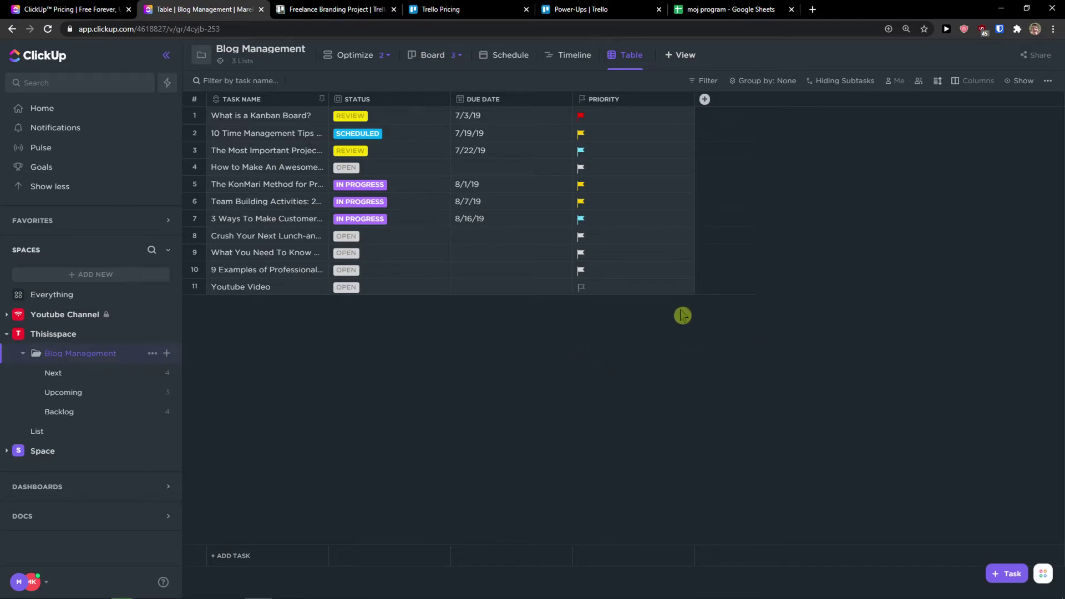
left_click(490, 9)
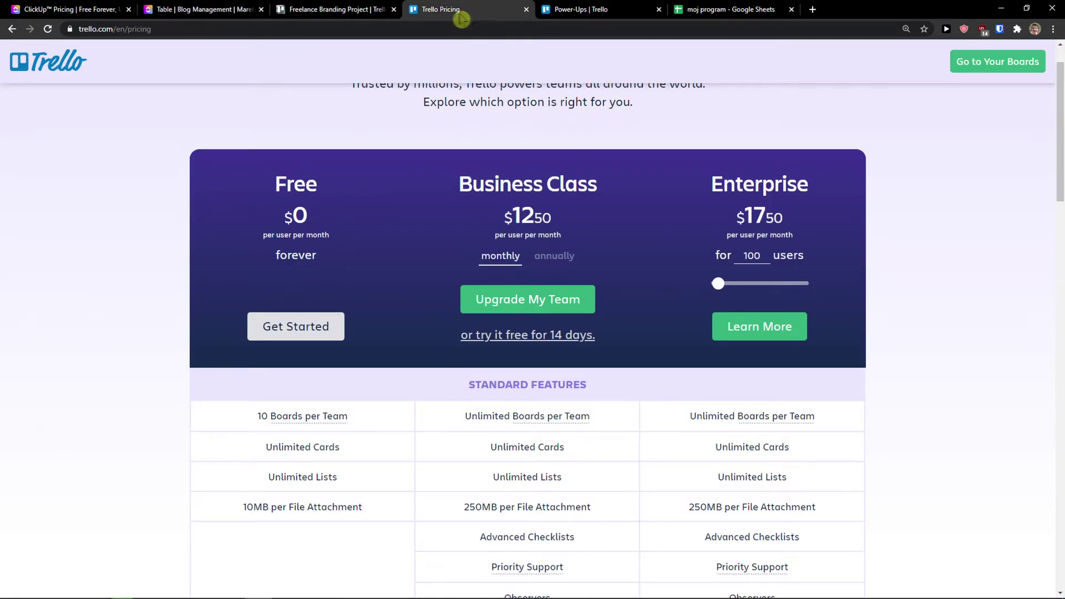
Scroll Trello's integrations directory, then return to ClickUp's Blog Management table
left_click(355, 9)
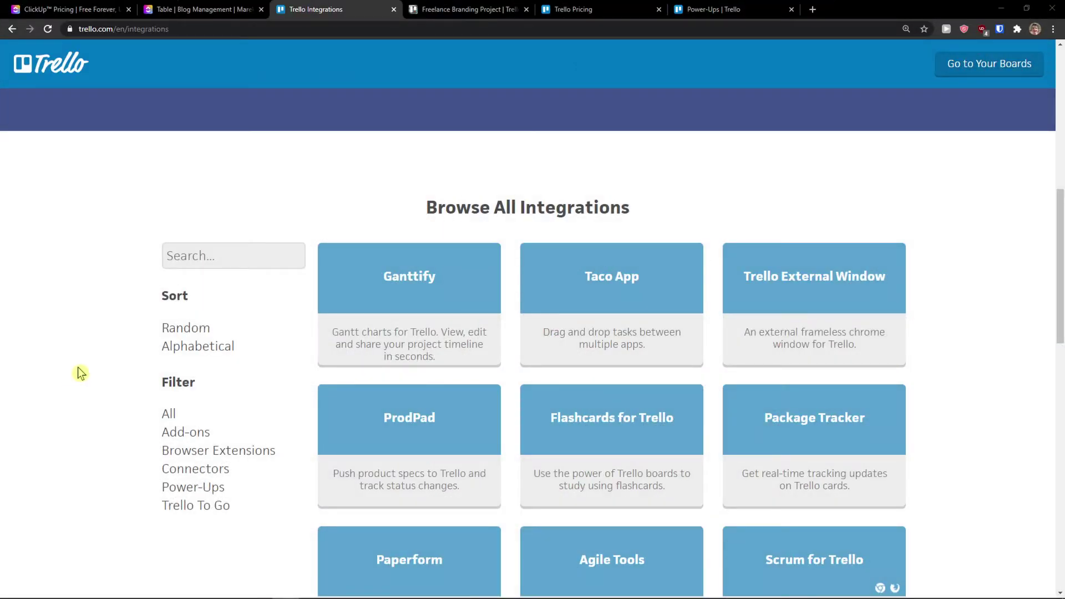
scroll(79, 373, "down", 1)
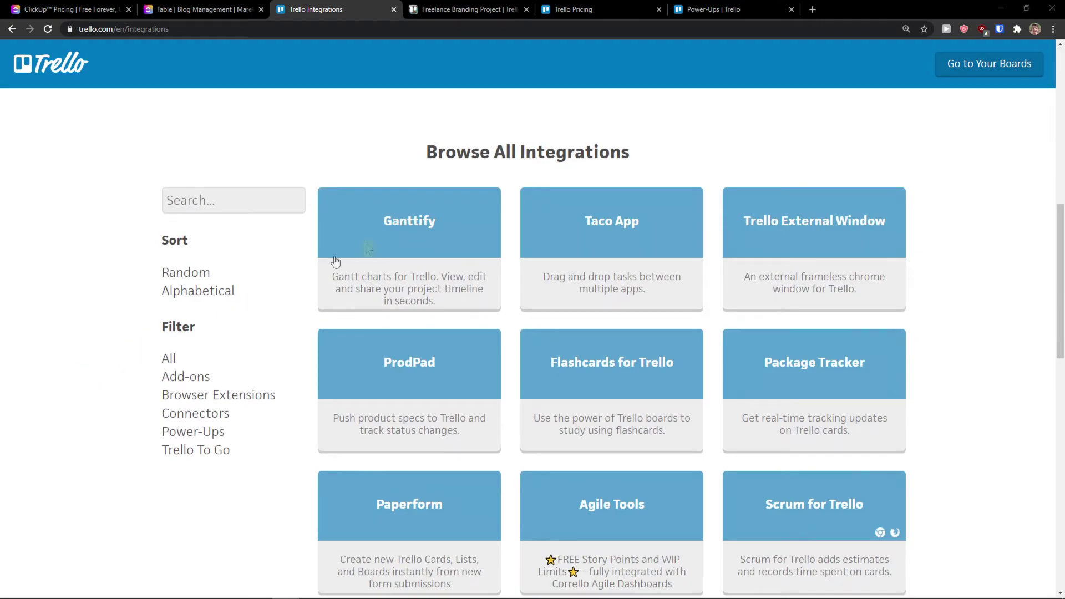
left_click(67, 9)
From the Blog Management table, open ClickUp's workspace Integrations page listing Slack, Zoom and GitHub
left_click(172, 9)
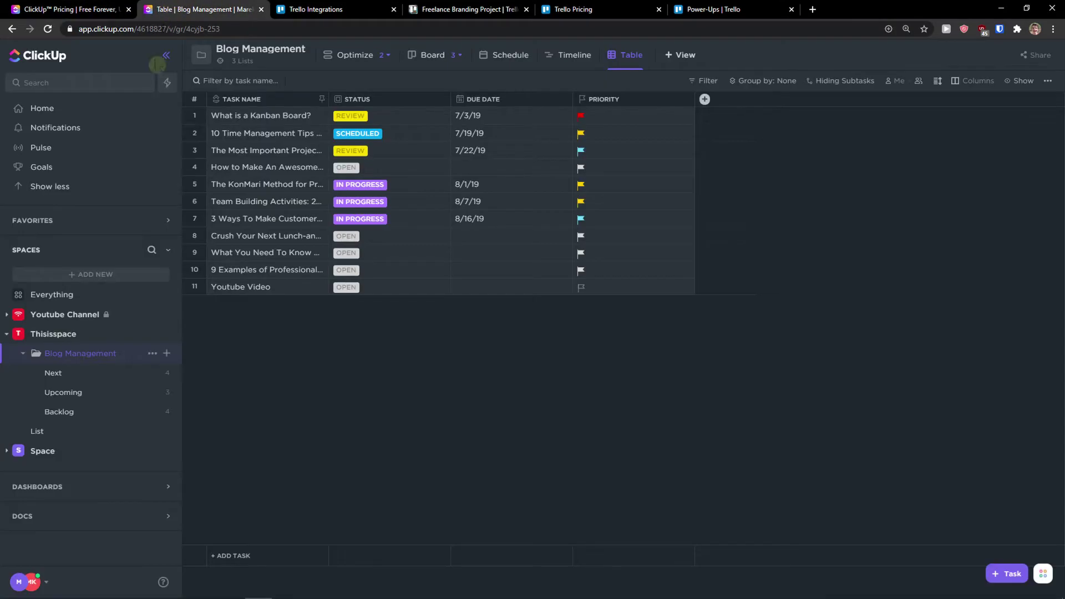
left_click(21, 582)
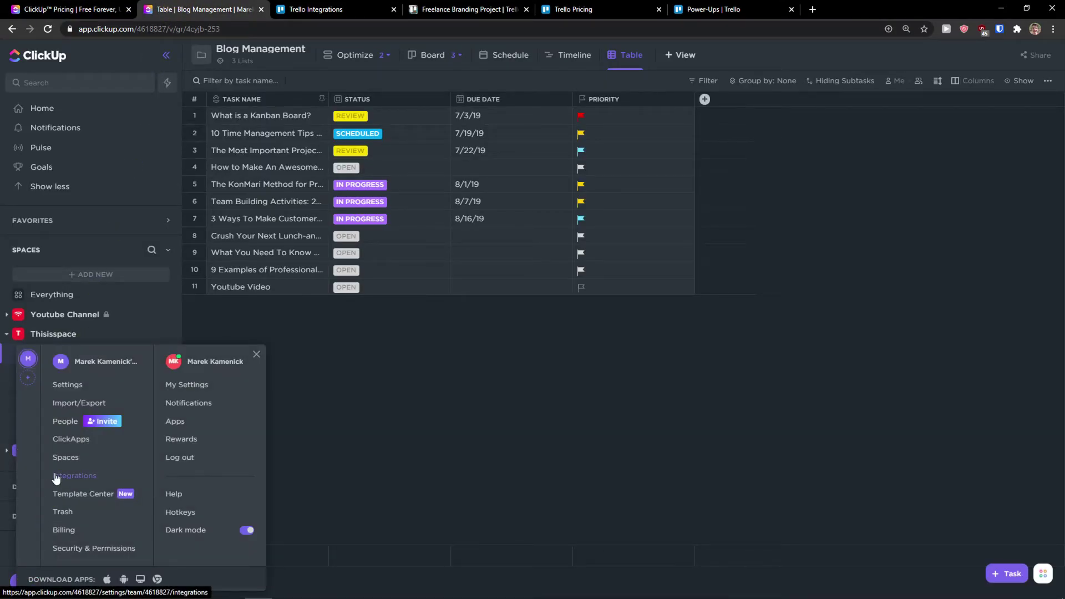
left_click(56, 477)
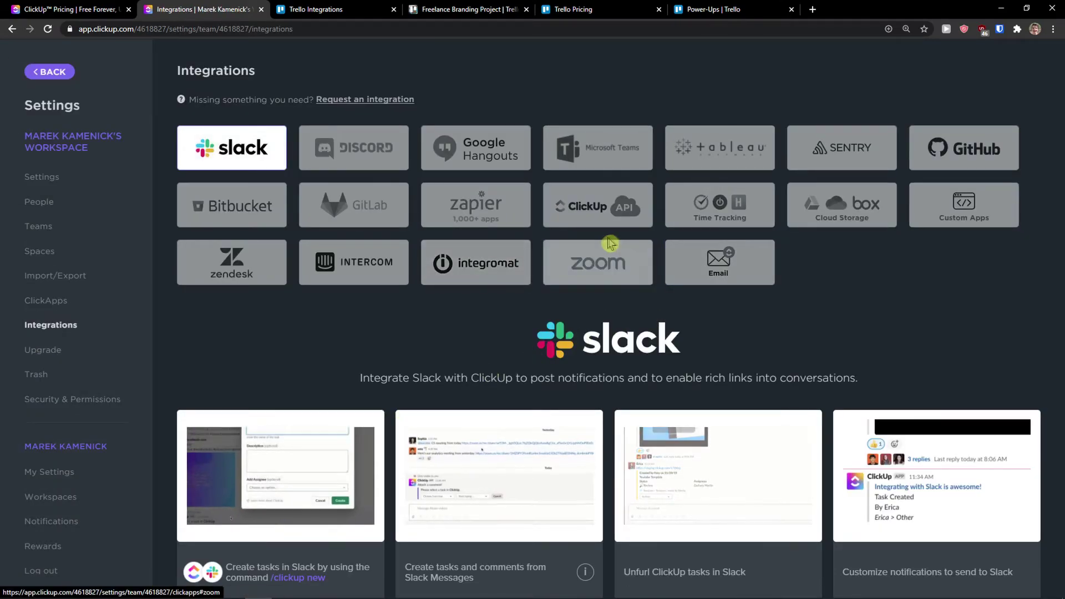
scroll(610, 243, "down", 1)
scroll(594, 237, "up", 1)
Filter Trello's integrations to browser extensions, then show all integrations again
key("ctrl+Tab")
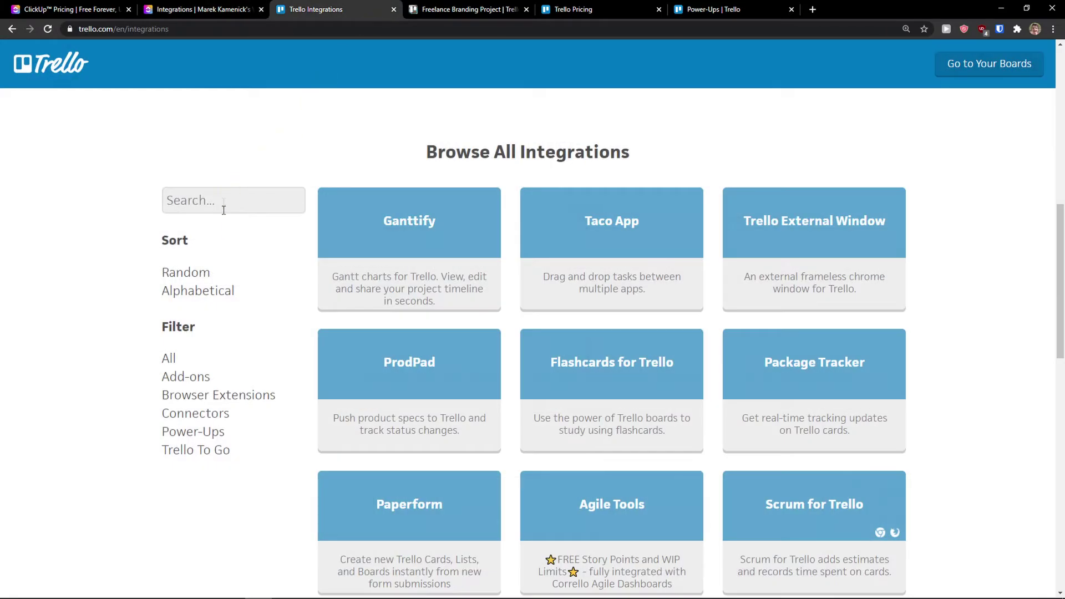
scroll(211, 371, "down", 2)
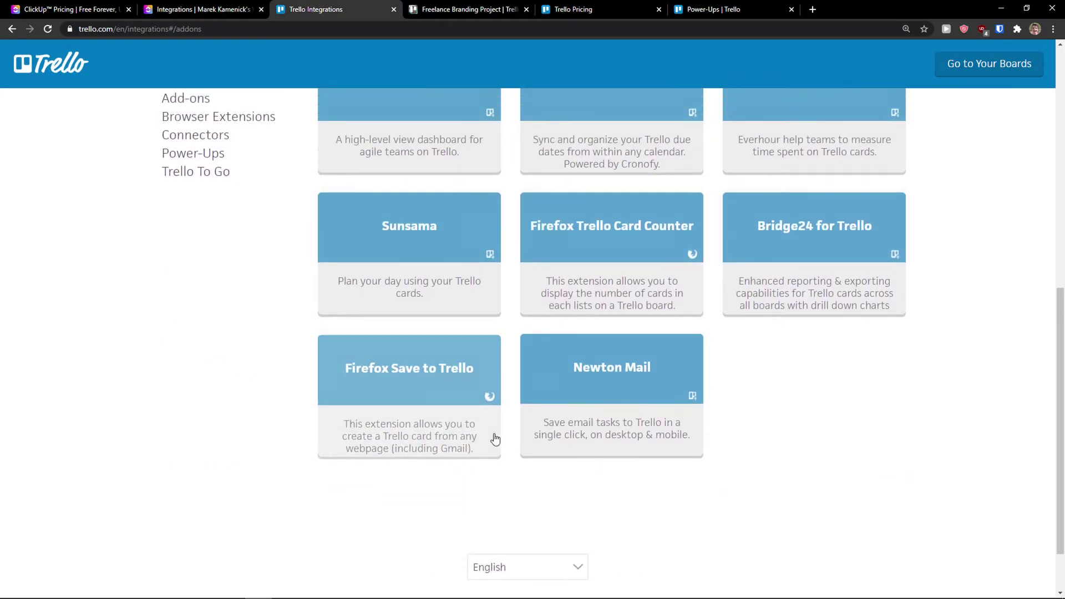
scroll(211, 278, "up", 3)
left_click(207, 228)
scroll(342, 352, "down", 5)
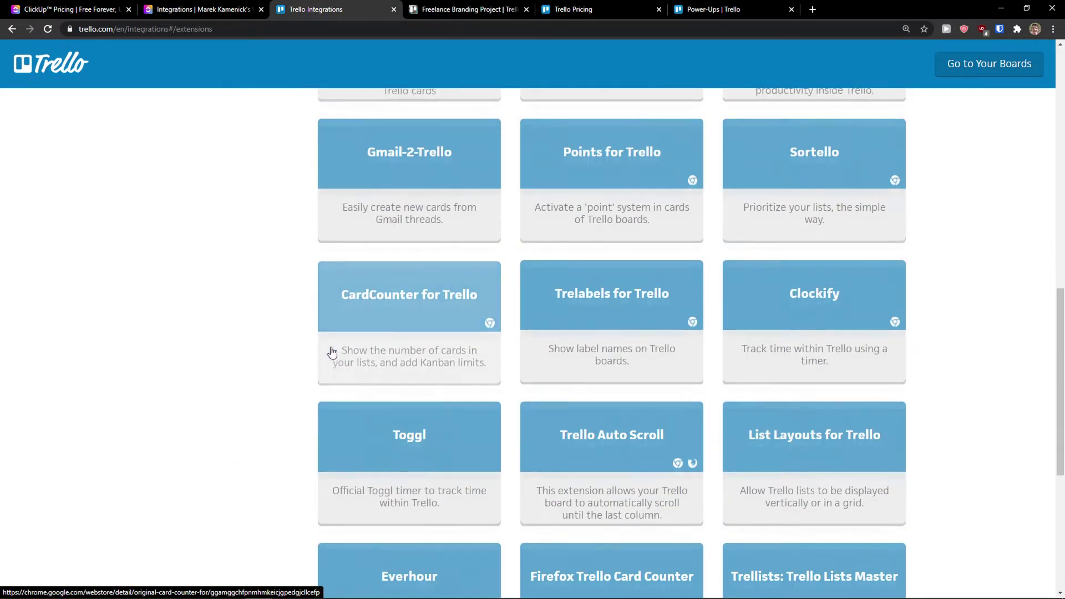
scroll(277, 299, "up", 4)
scroll(222, 233, "up", 2)
left_click(172, 192)
Load more Trello integrations and scroll far down the directory
scroll(333, 333, "down", 6)
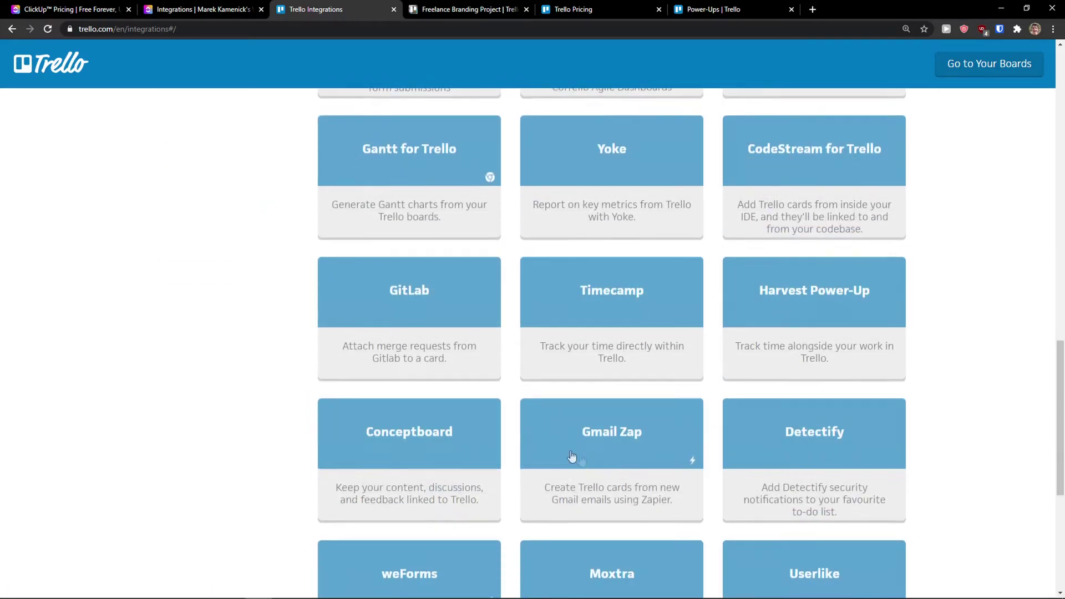
scroll(610, 444, "down", 5)
left_click(602, 366)
scroll(460, 455, "down", 7)
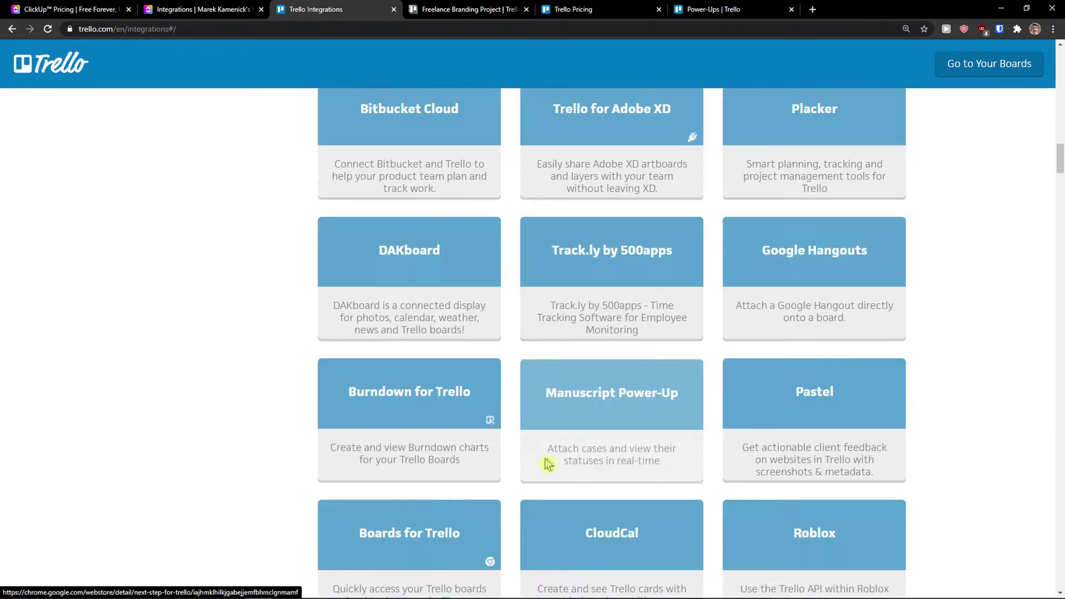
scroll(614, 466, "down", 6)
scroll(623, 466, "down", 6)
scroll(564, 466, "down", 5)
scroll(560, 462, "down", 5)
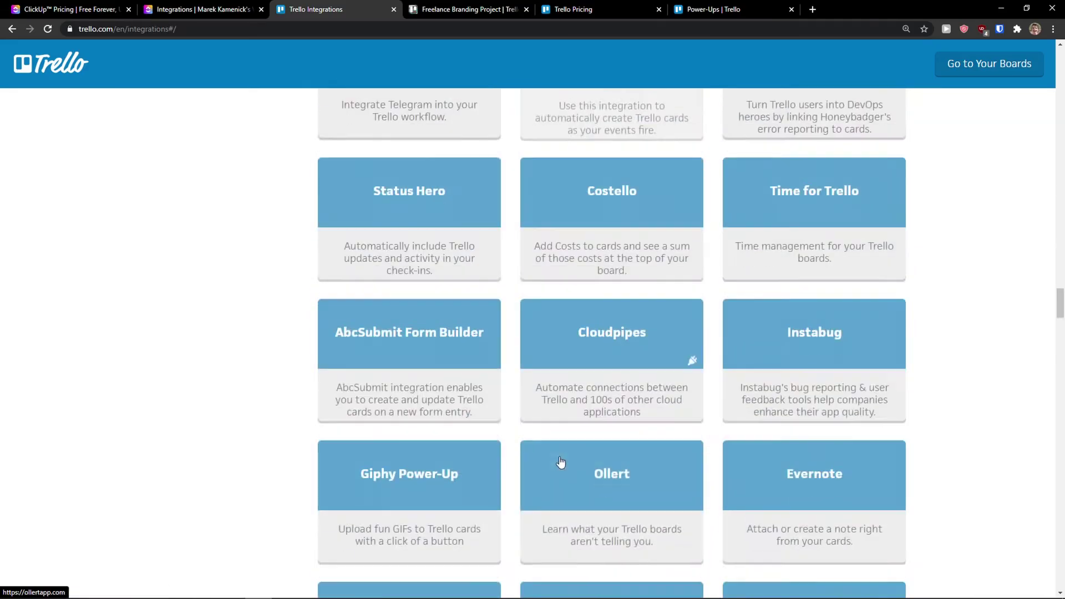
scroll(561, 462, "down", 5)
scroll(561, 462, "down", 5)
scroll(561, 462, "down", 5)
scroll(561, 461, "down", 5)
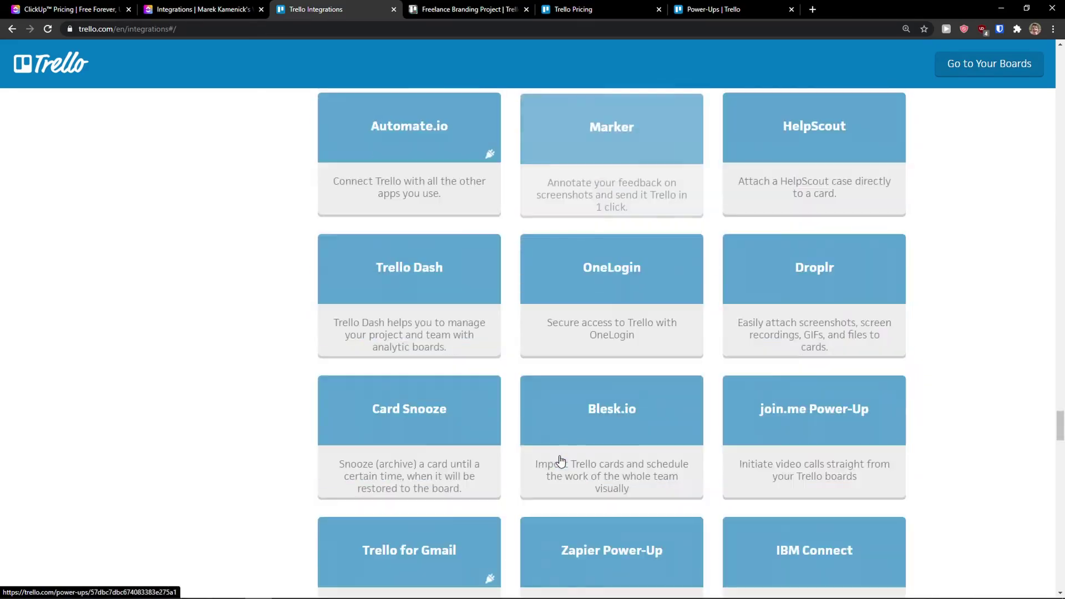
scroll(560, 461, "down", 5)
scroll(561, 461, "down", 5)
scroll(562, 454, "down", 5)
scroll(562, 453, "down", 5)
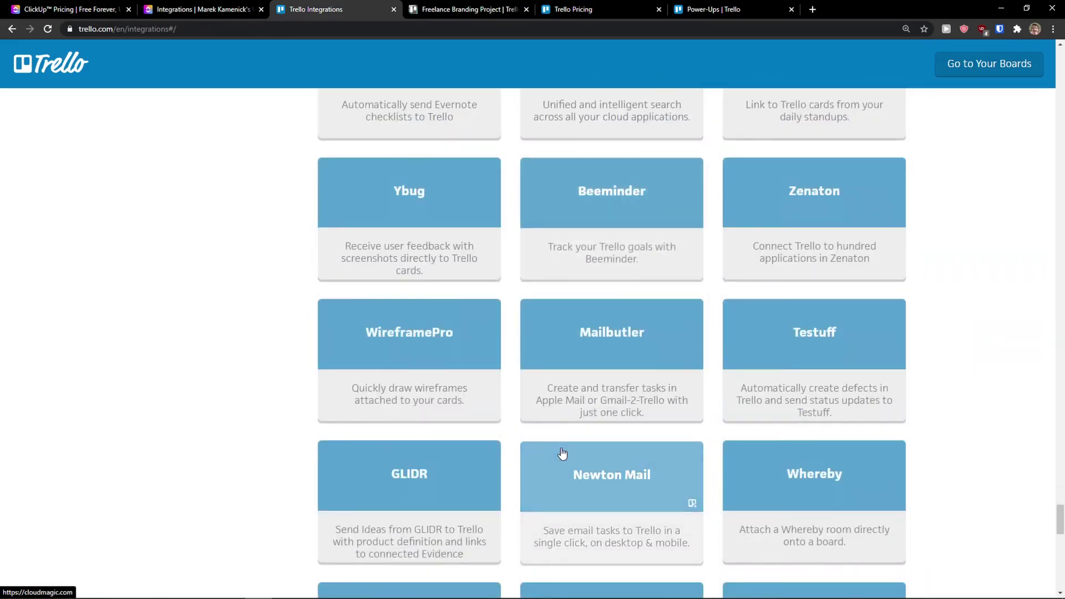
scroll(555, 452, "down", 4)
scroll(554, 452, "down", 5)
Scroll back up Trello's directory, then switch to ClickUp's integrations settings
middle_click(204, 431)
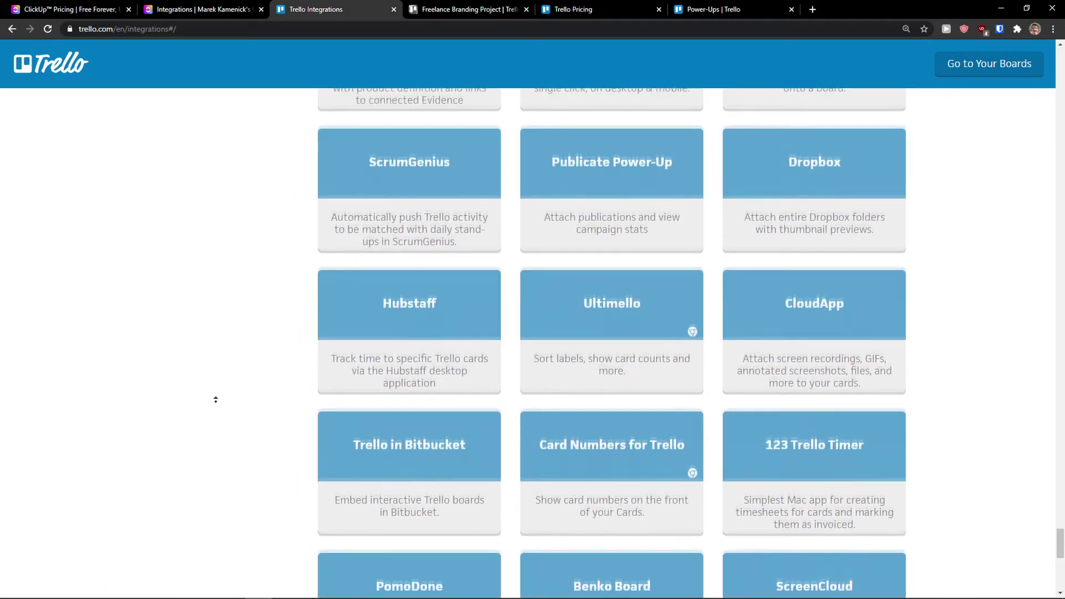
scroll(222, 350, "up", 3)
scroll(222, 349, "up", 1)
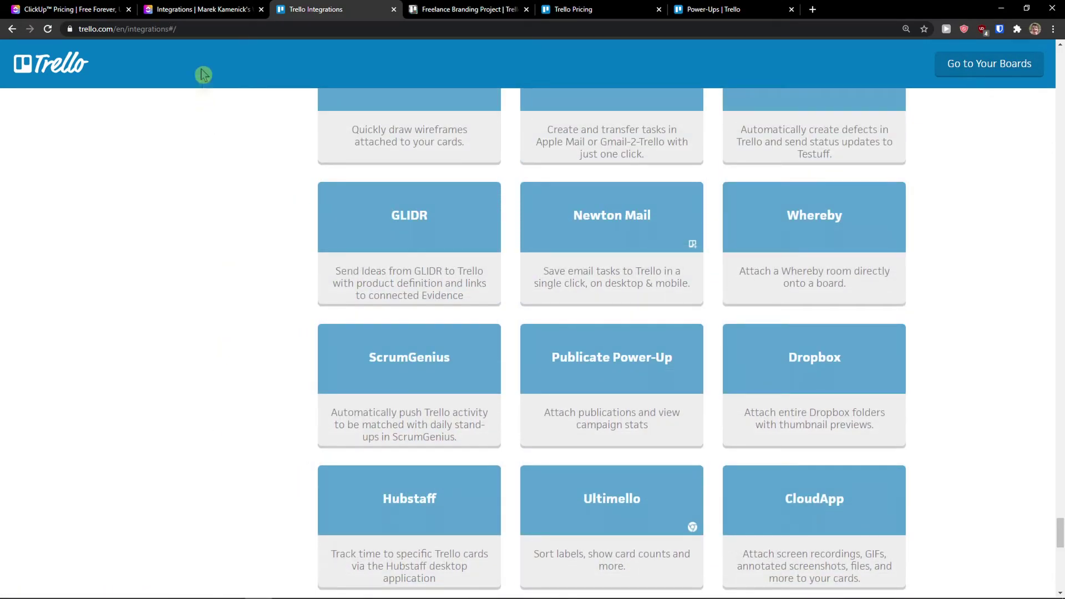
left_click(203, 10)
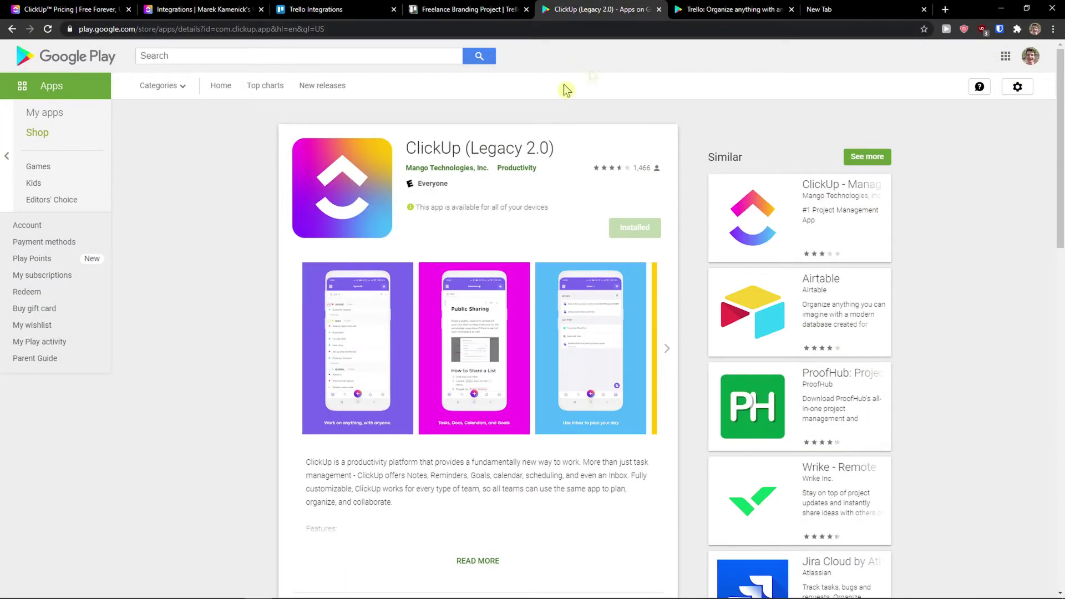
Glance at Trello's Google Play listing, then review the ClickUp (Legacy 2.0) listing
left_click(740, 11)
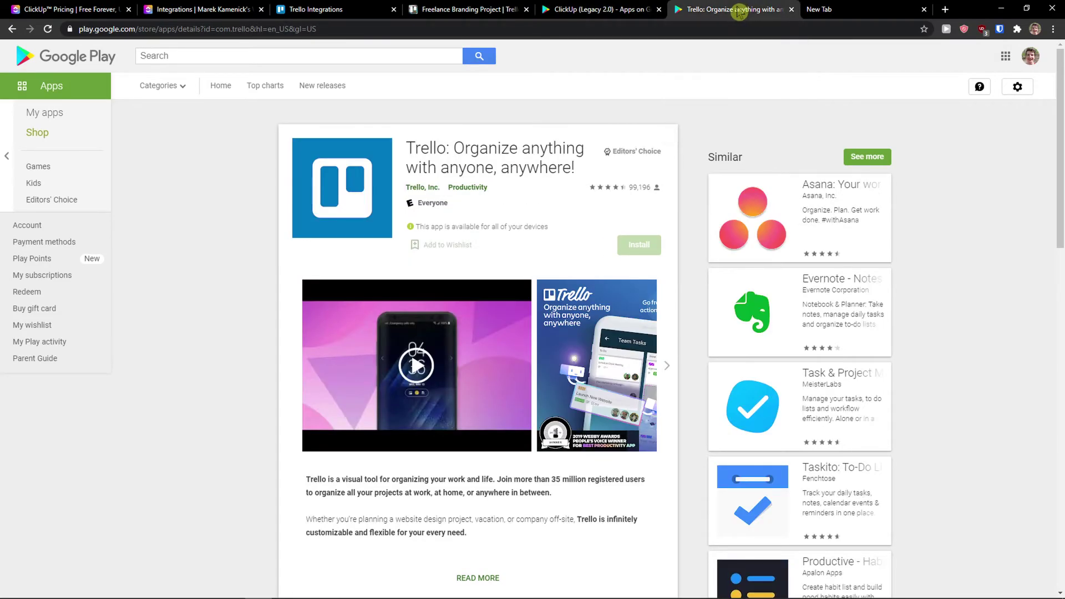
left_click(632, 9)
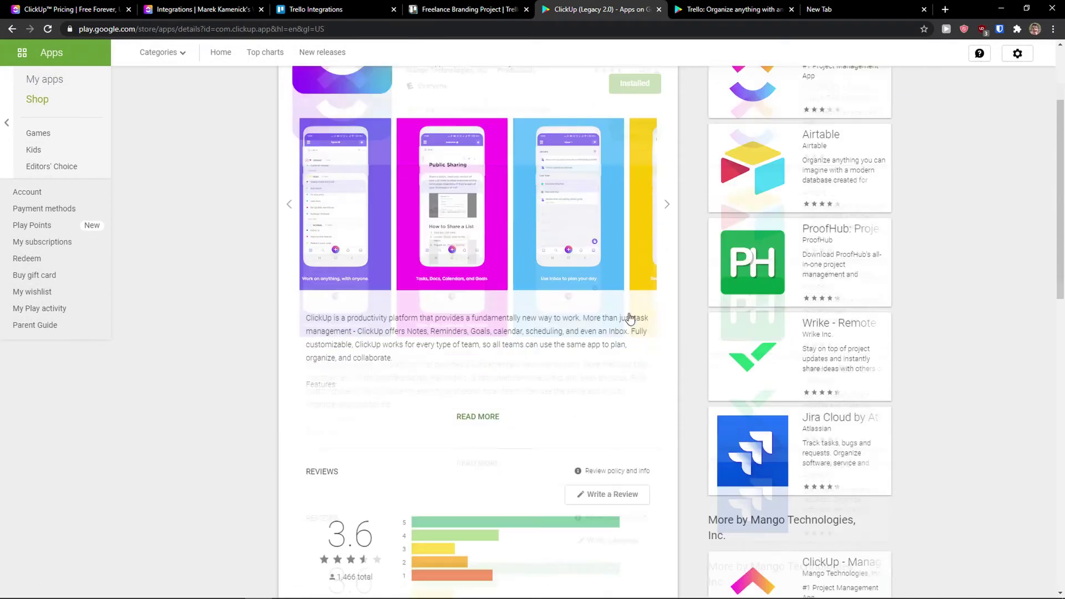
scroll(630, 317, "down", 6)
scroll(469, 317, "up", 7)
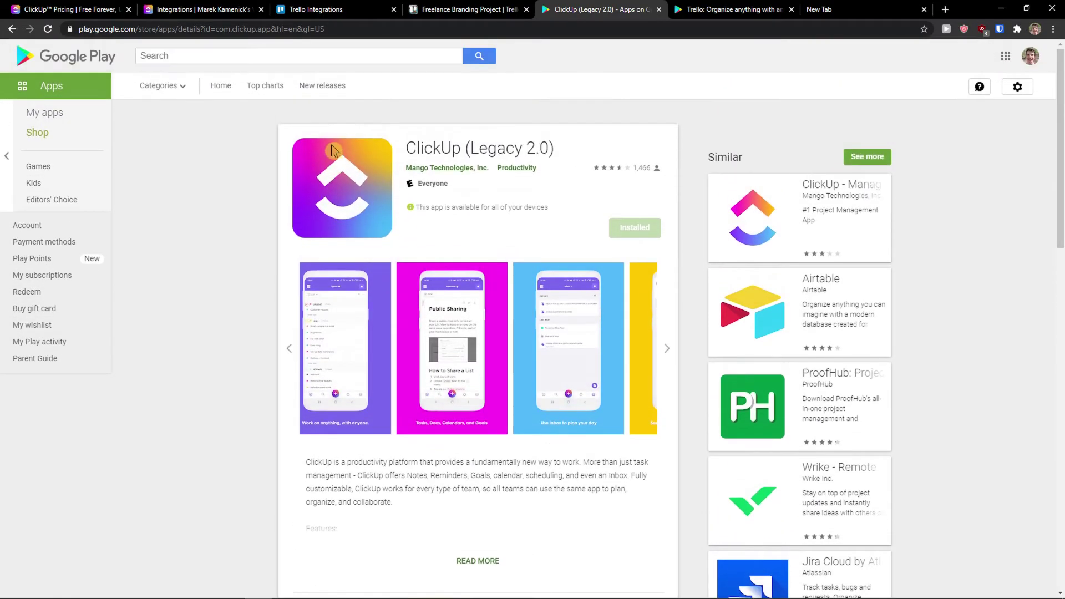
Search Google Play for 'clickup' and browse the ClickUp - Manage Teams & Tasks listing, rated 3.1
type("clickup")
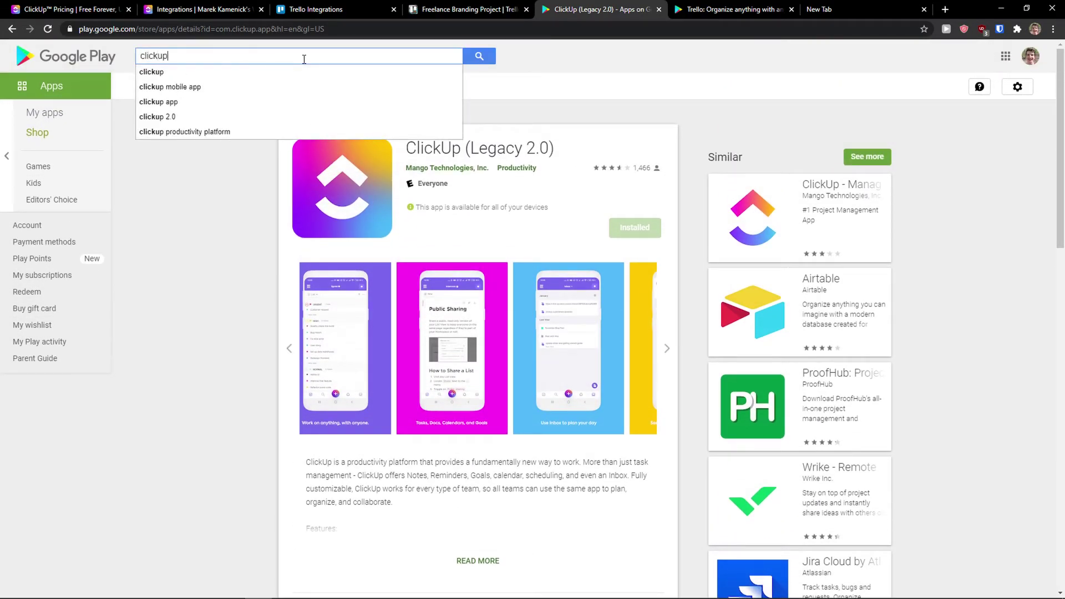
key("Return")
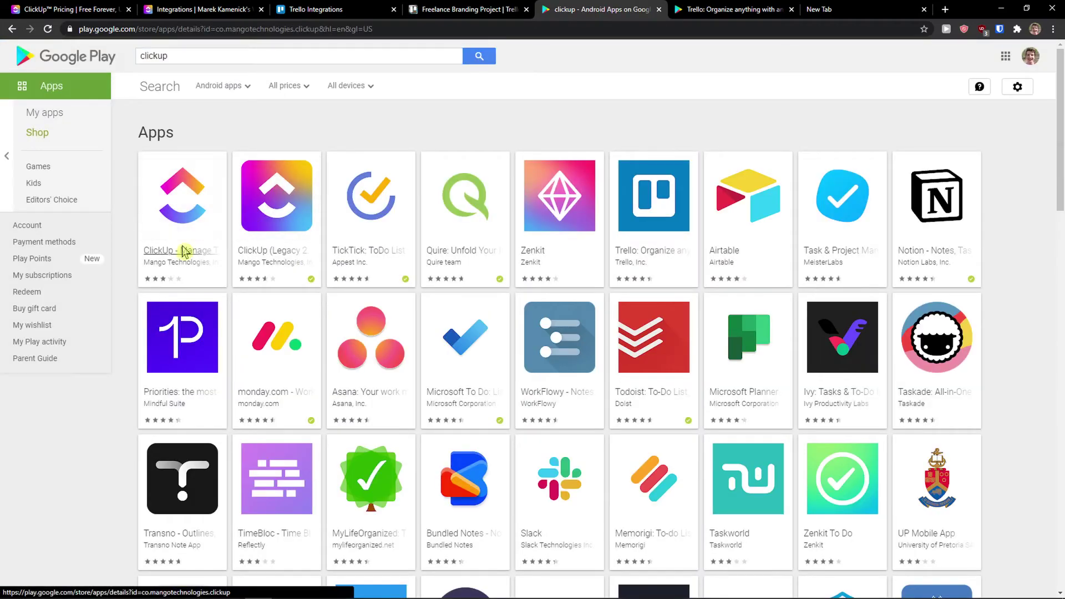
left_click(183, 248)
scroll(246, 369, "down", 5)
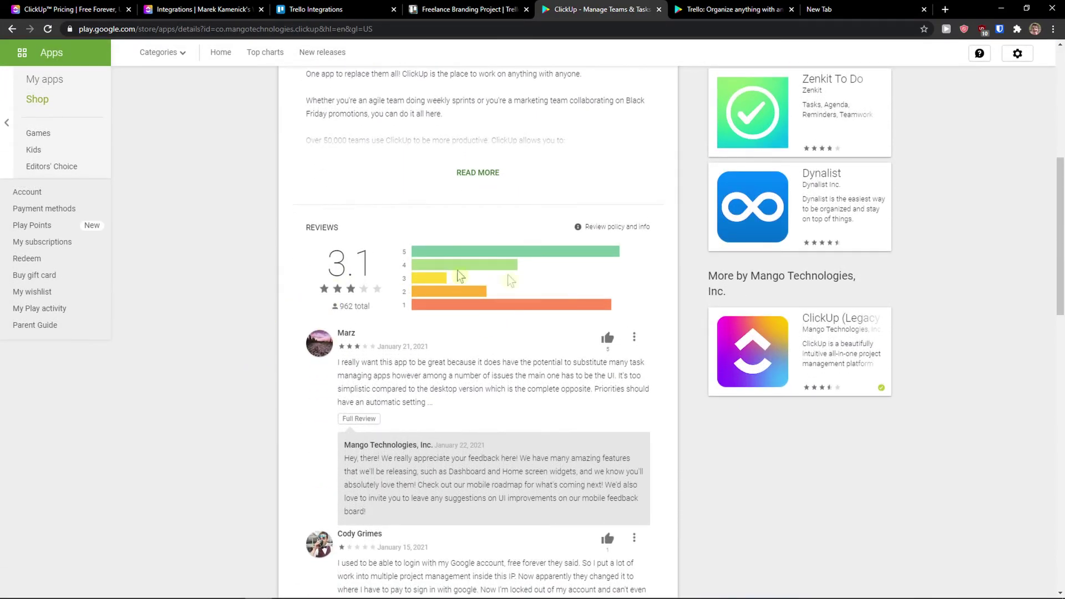
scroll(315, 280, "up", 2)
scroll(399, 311, "up", 2)
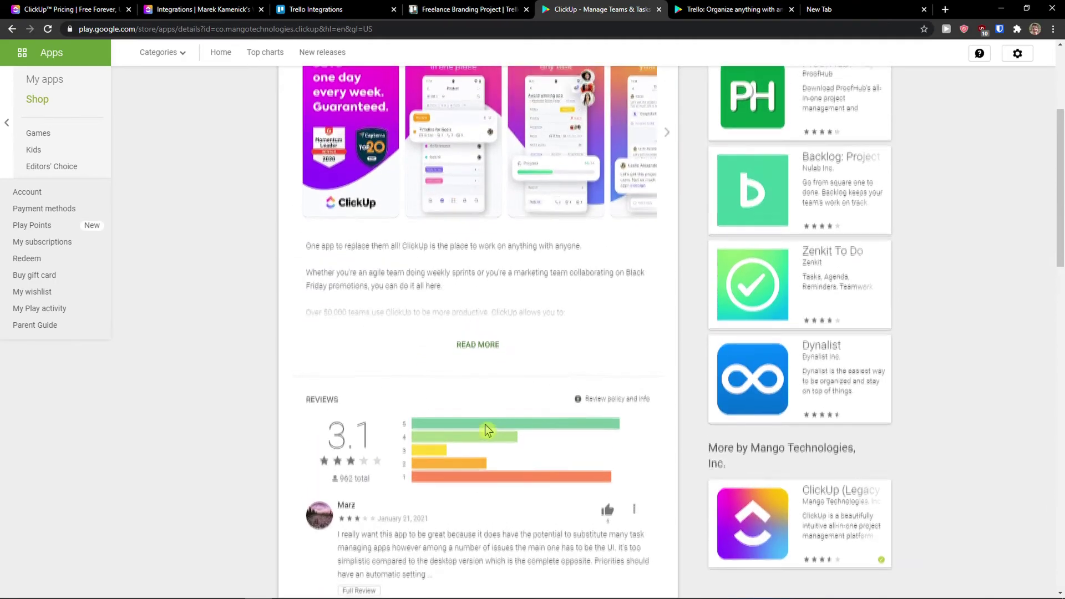
scroll(487, 428, "up", 3)
scroll(507, 313, "down", 1)
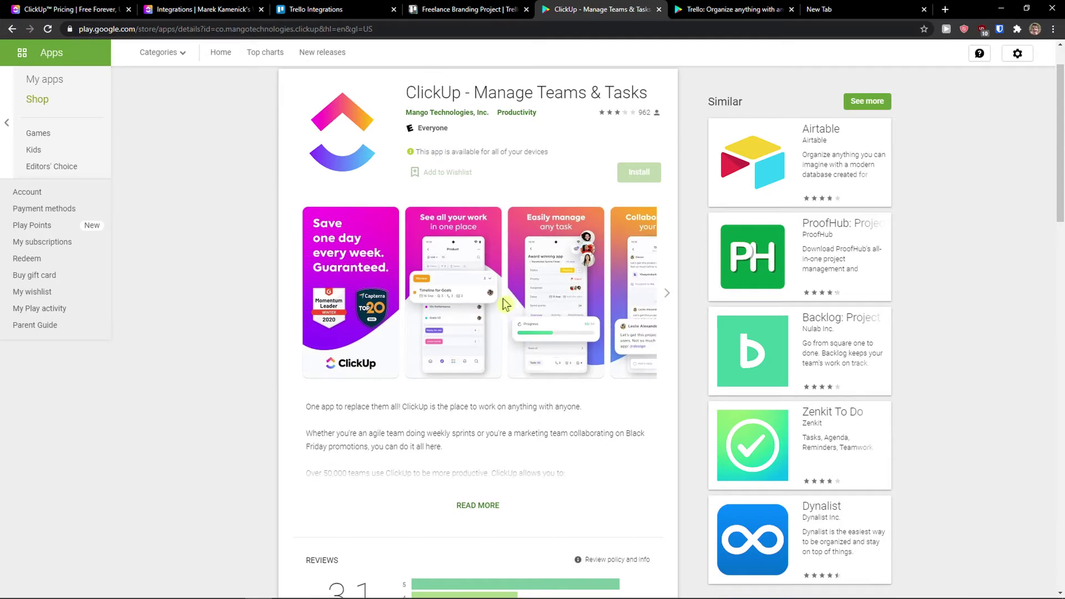
After checking ClickUp's pricing and integrations tabs, browse Trello's 4.4-rated listing and its screenshots
left_click(119, 9)
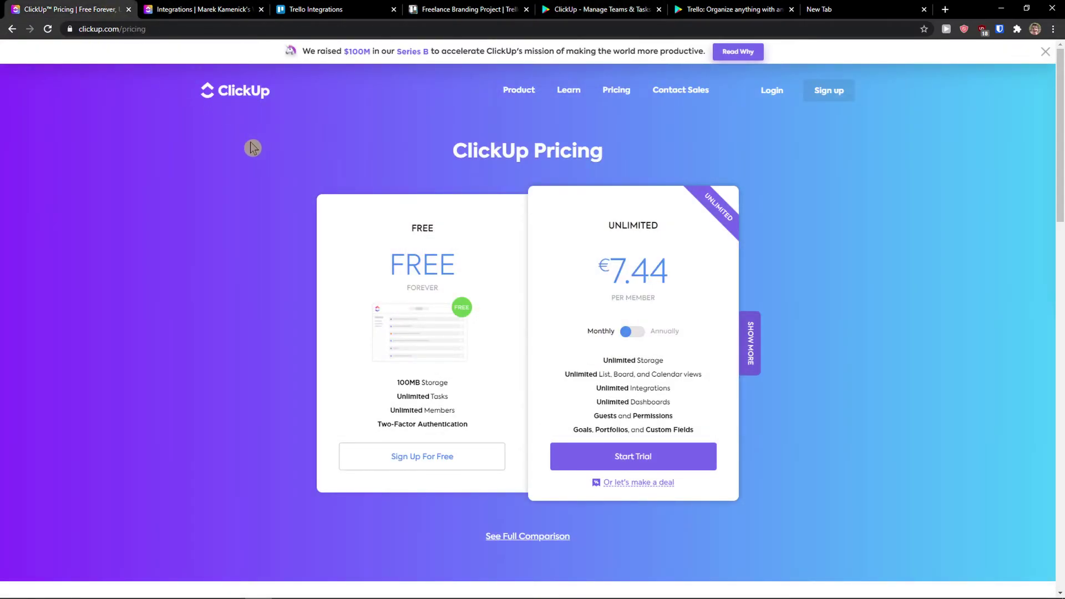
left_click(172, 9)
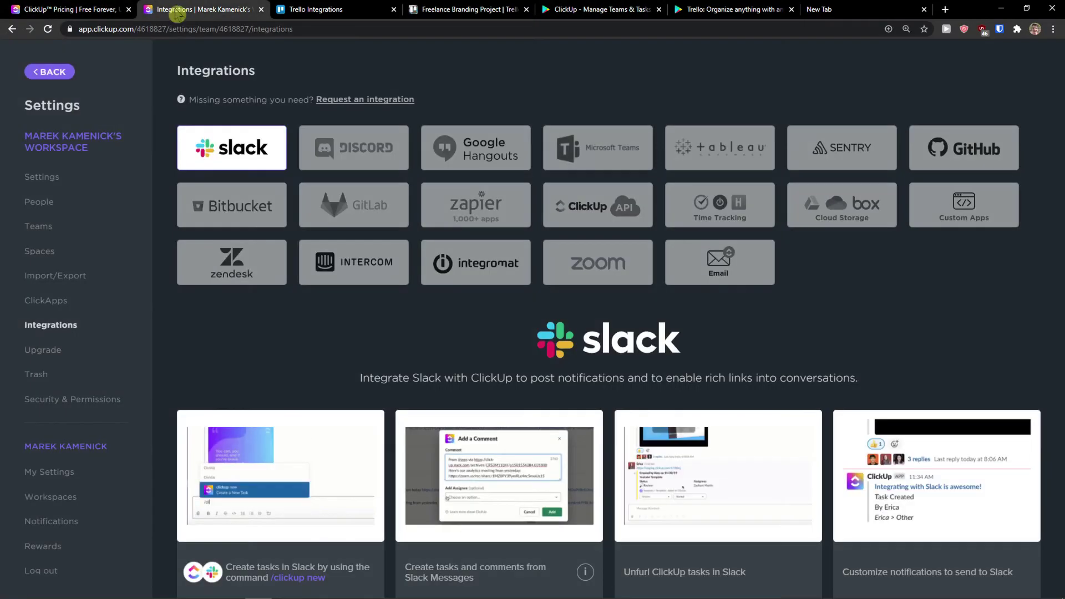
left_click(605, 9)
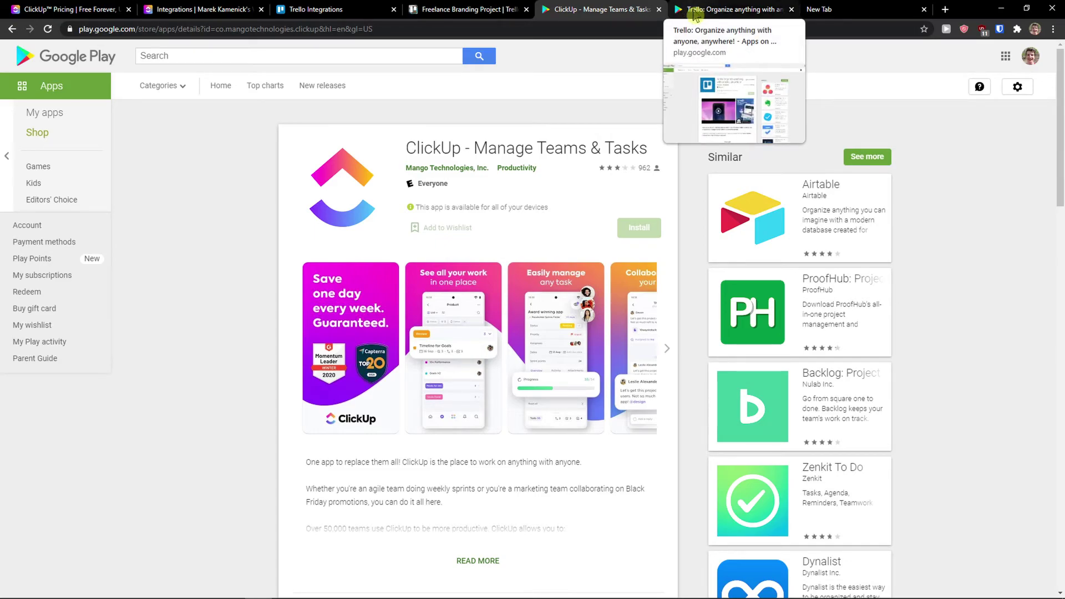
left_click(695, 12)
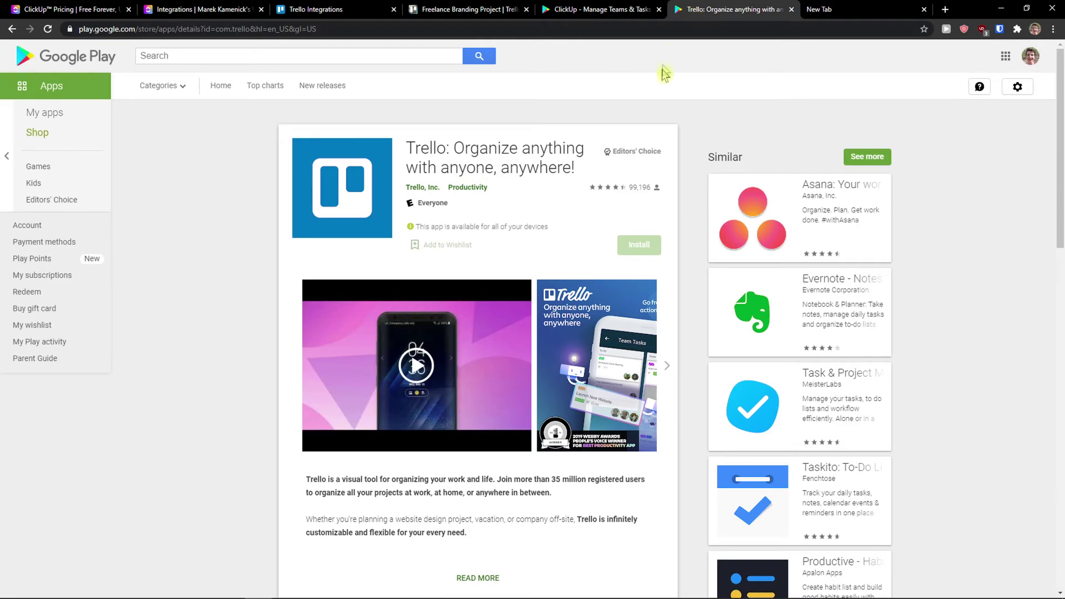
scroll(672, 197, "down", 2)
scroll(666, 195, "down", 1)
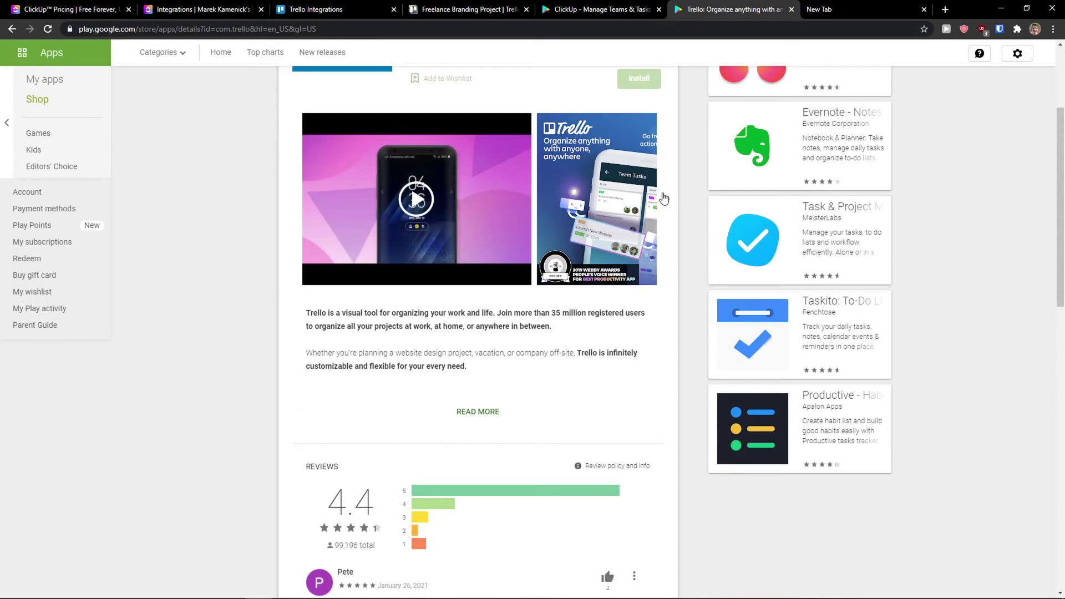
scroll(663, 195, "down", 2)
scroll(660, 200, "up", 2)
scroll(665, 229, "right", 2)
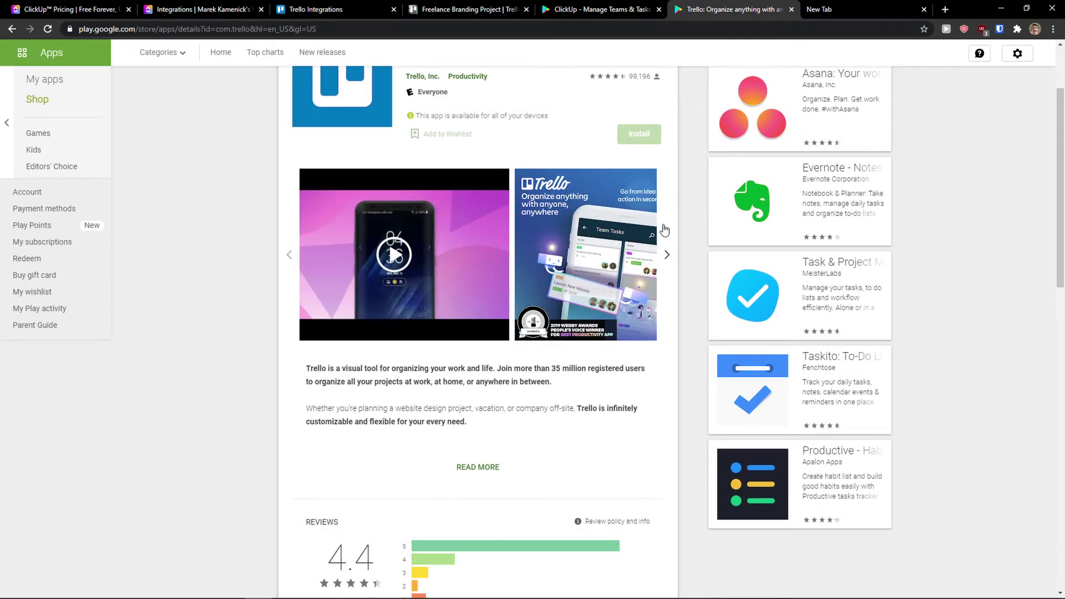
scroll(664, 229, "right", 2)
scroll(664, 230, "right", 2)
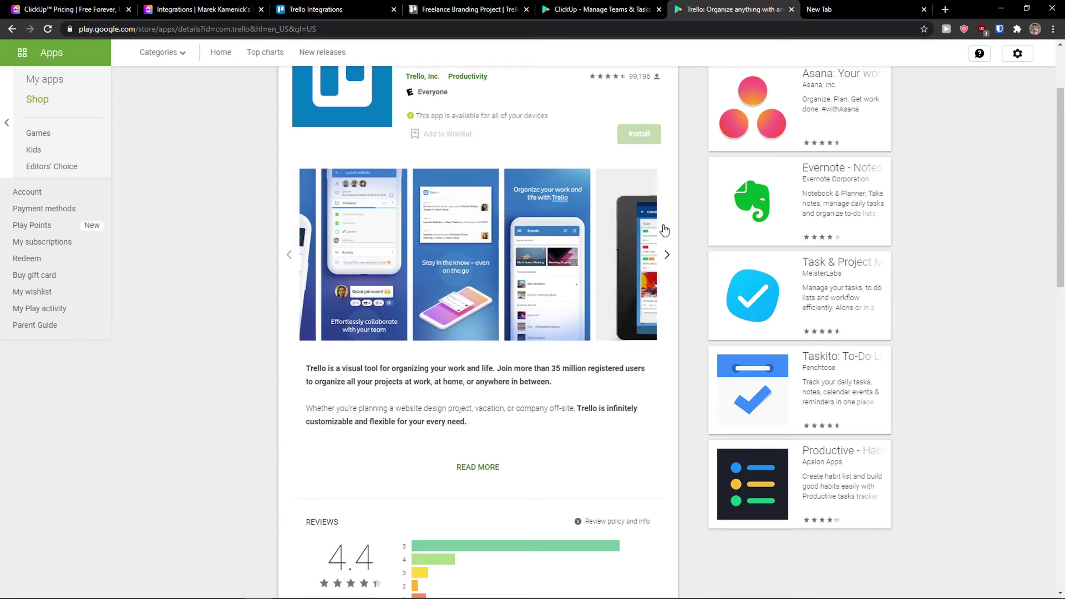
scroll(664, 229, "up", 2)
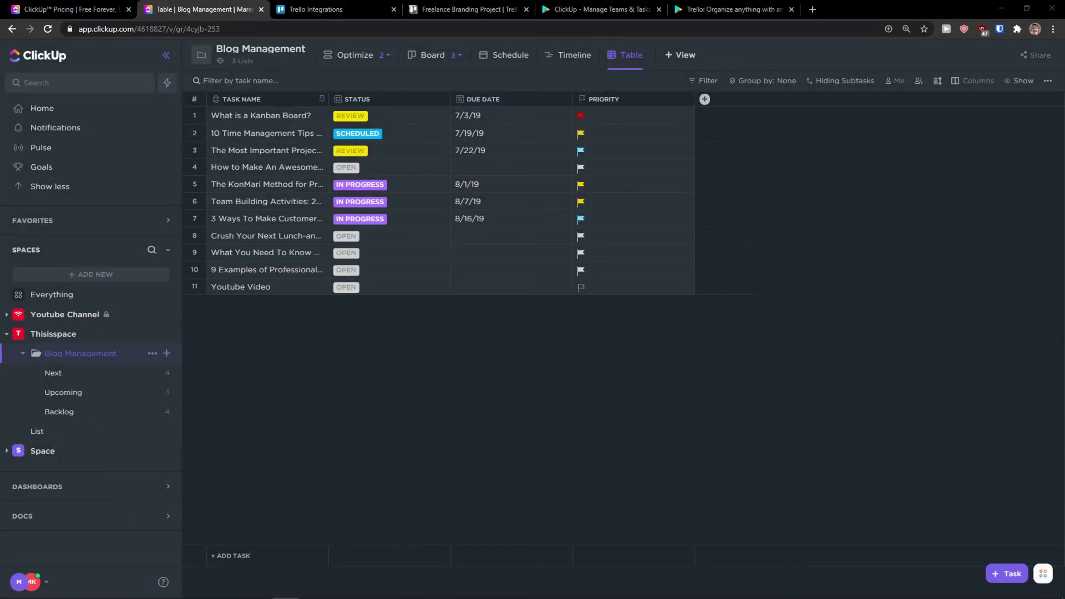
left_click_drag(460, 9, 309, 7)
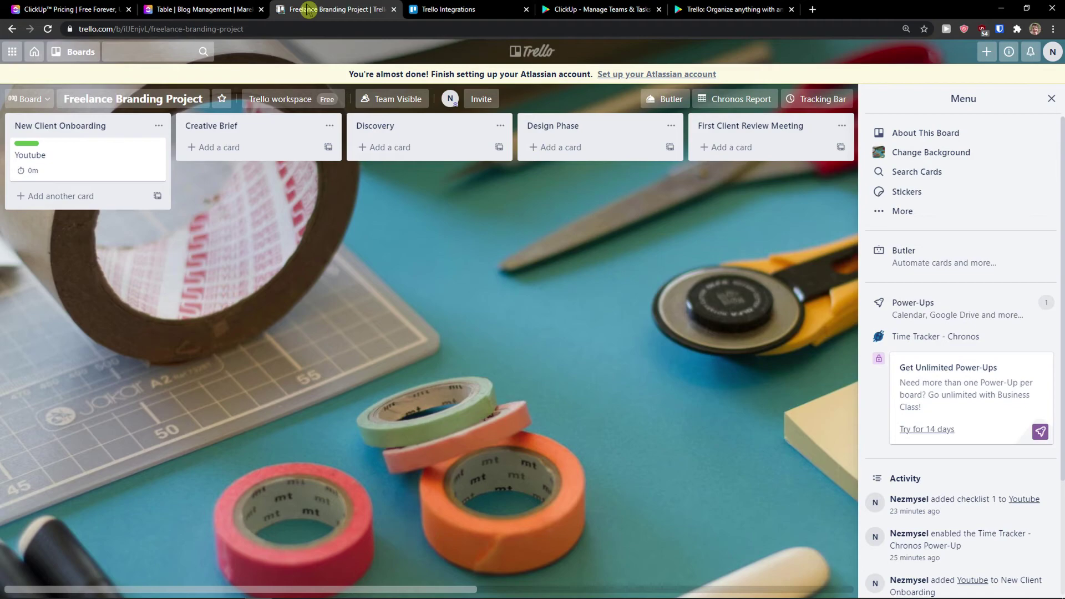
left_click(84, 201)
left_click(212, 251)
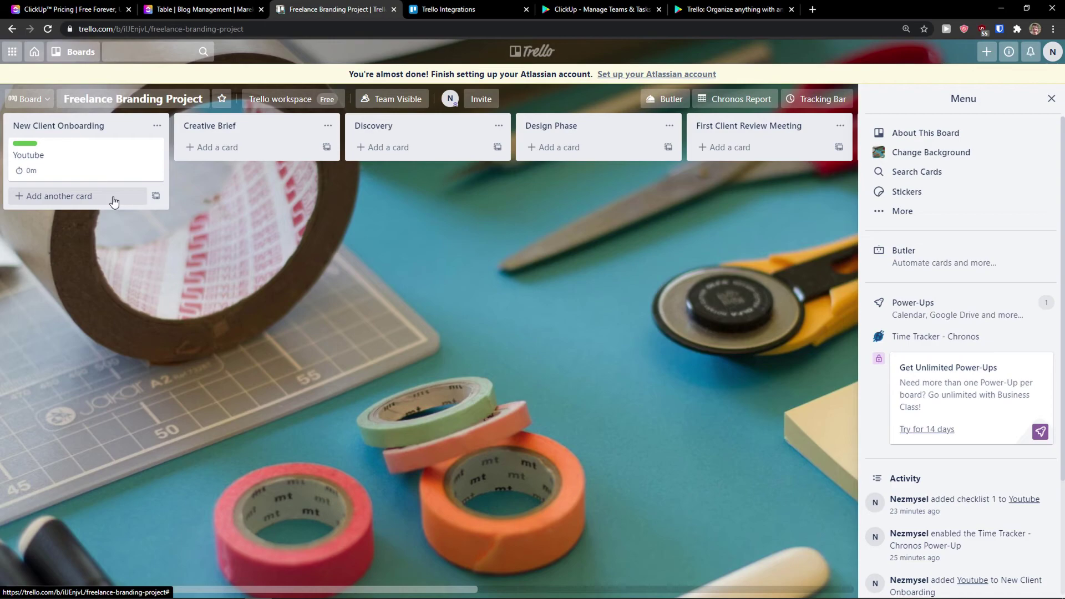
left_click(233, 9)
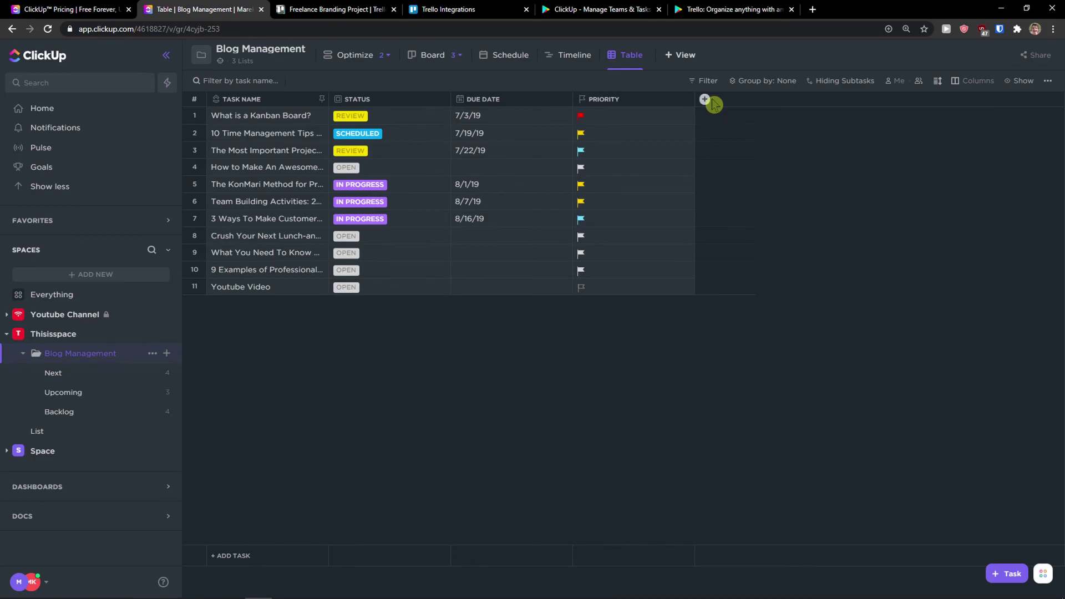
Preview ClickUp's addable view types and table column fields, then open the Everything task list
left_click(681, 55)
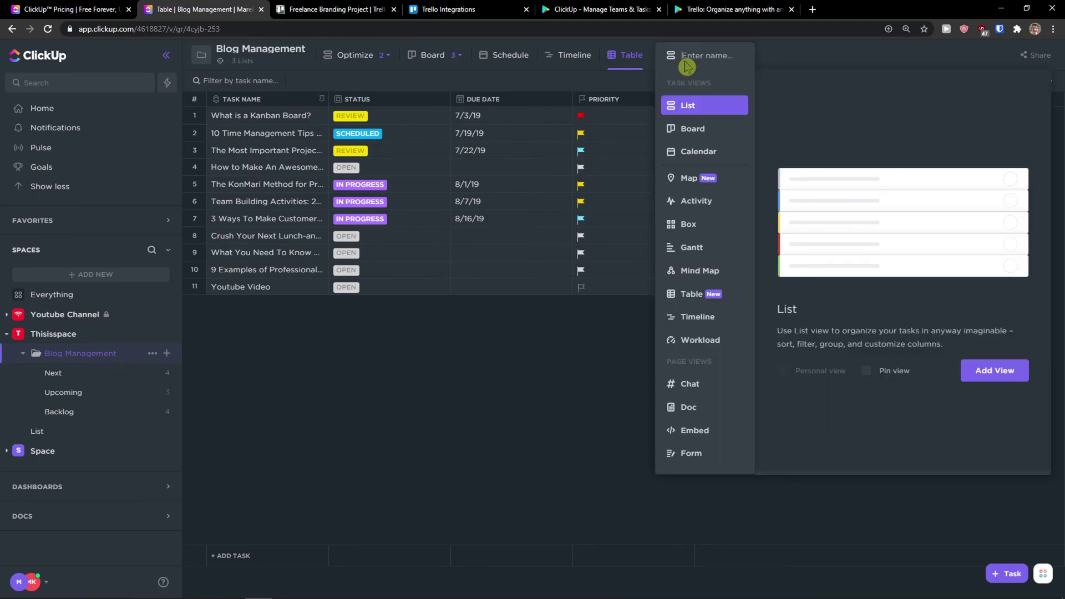
left_click(607, 321)
left_click(705, 99)
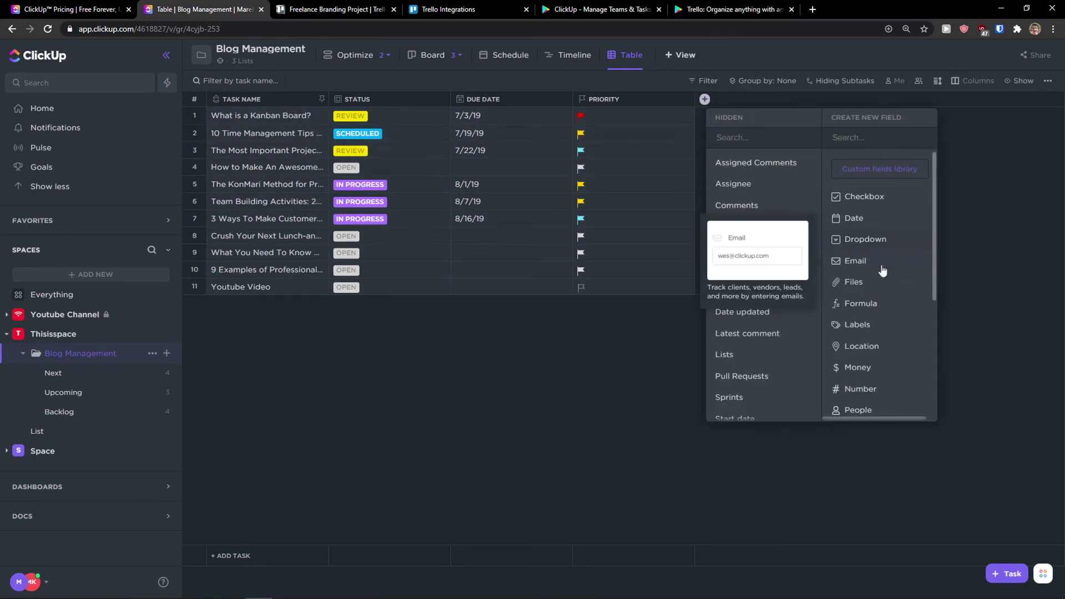
scroll(869, 324, "down", 2)
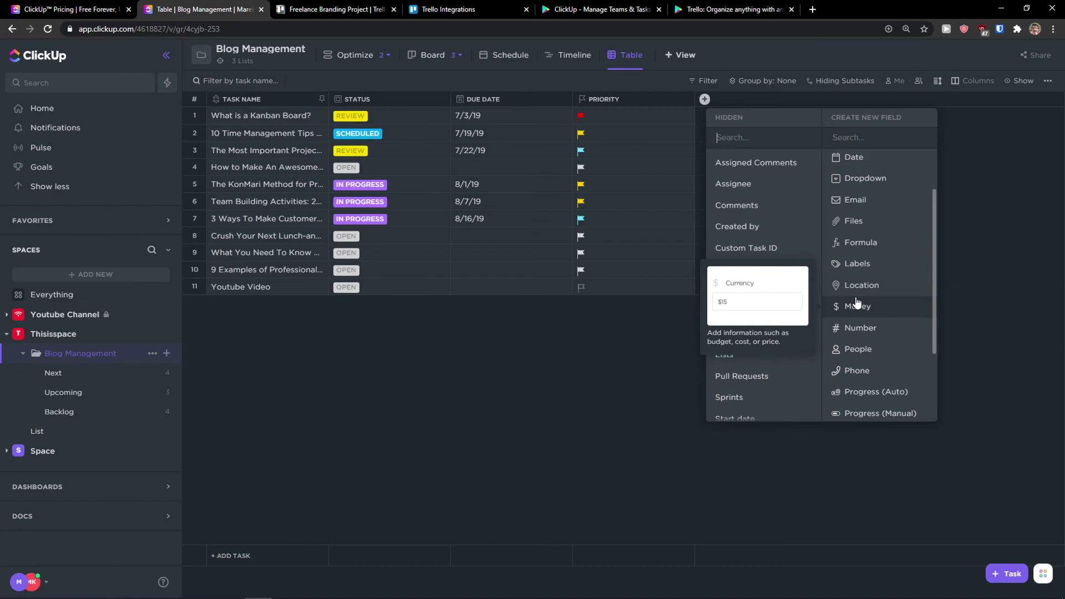
left_click(277, 382)
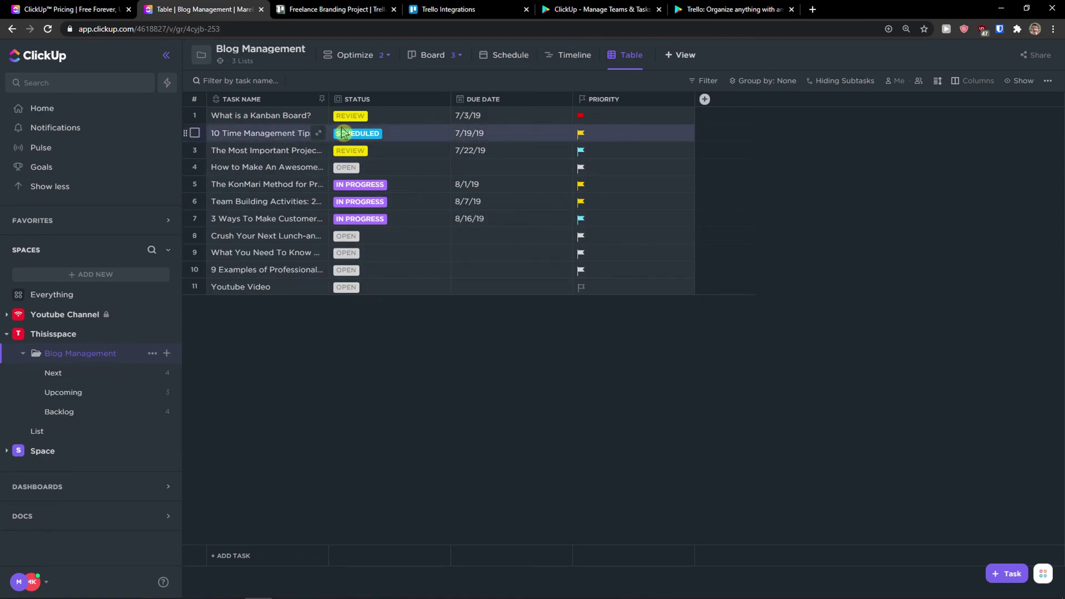
left_click(56, 301)
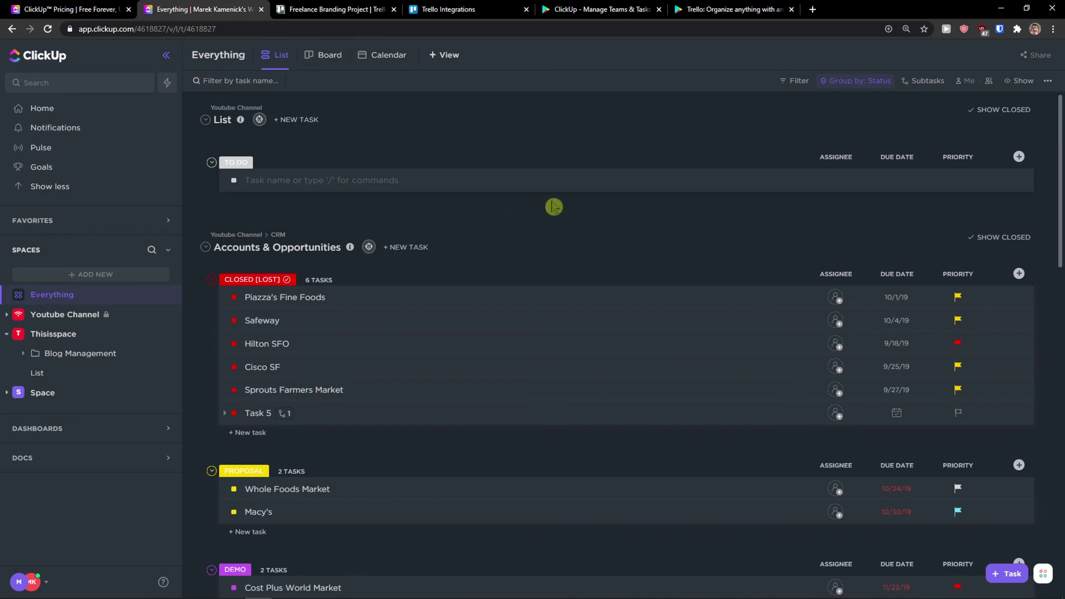
Pass through Trello's integrations tab to the Freelance Branding Project board
left_click(477, 11)
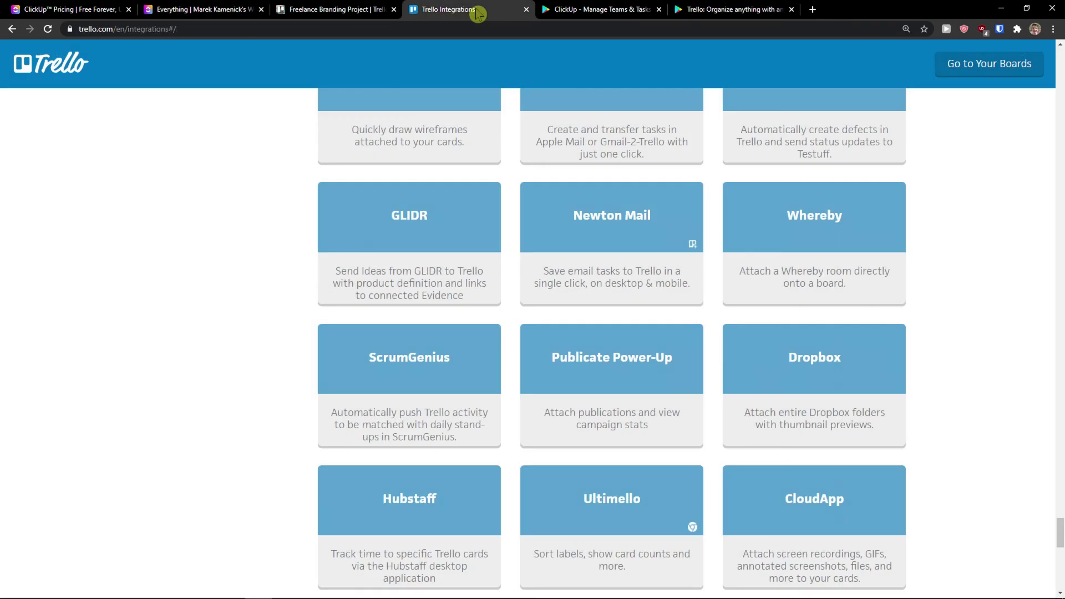
left_click(330, 7)
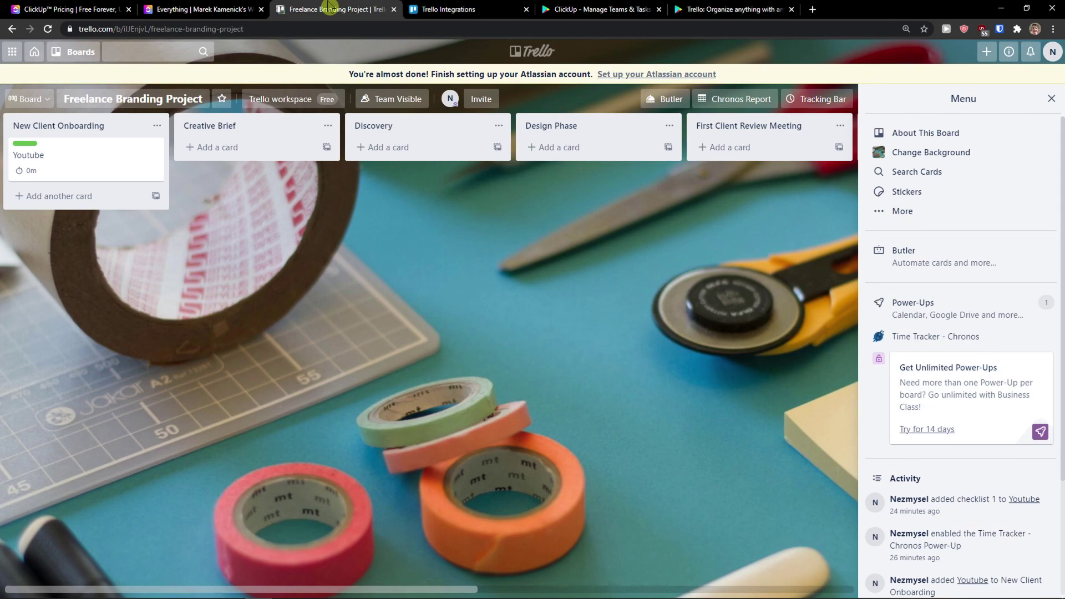